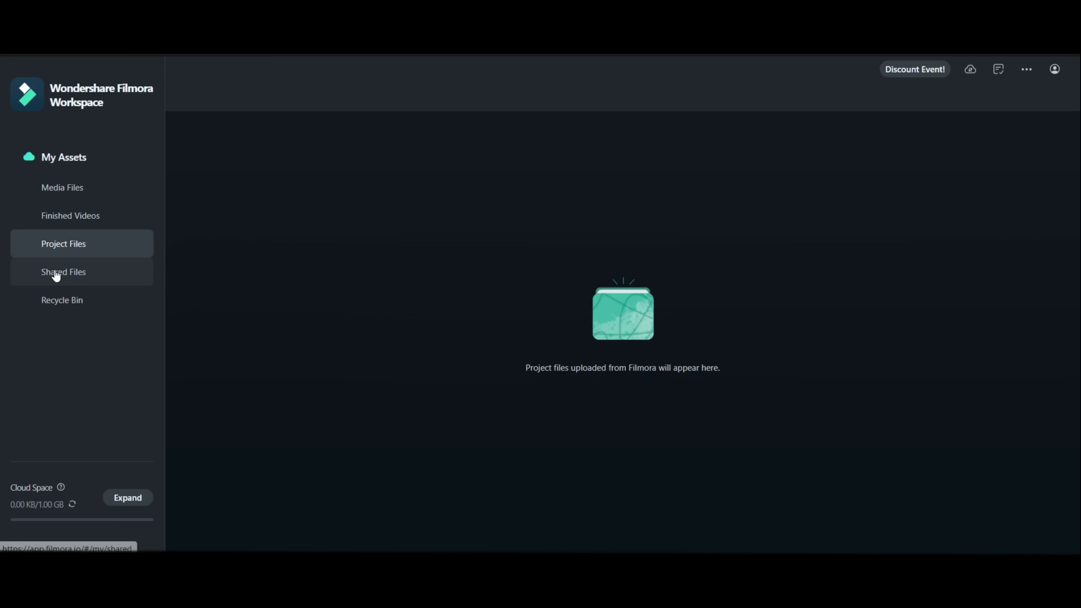
- View the shared files in the cloud workspace and the video guides in the Creator Hub
{"action": "left_click", "coordinate": [56, 275]}
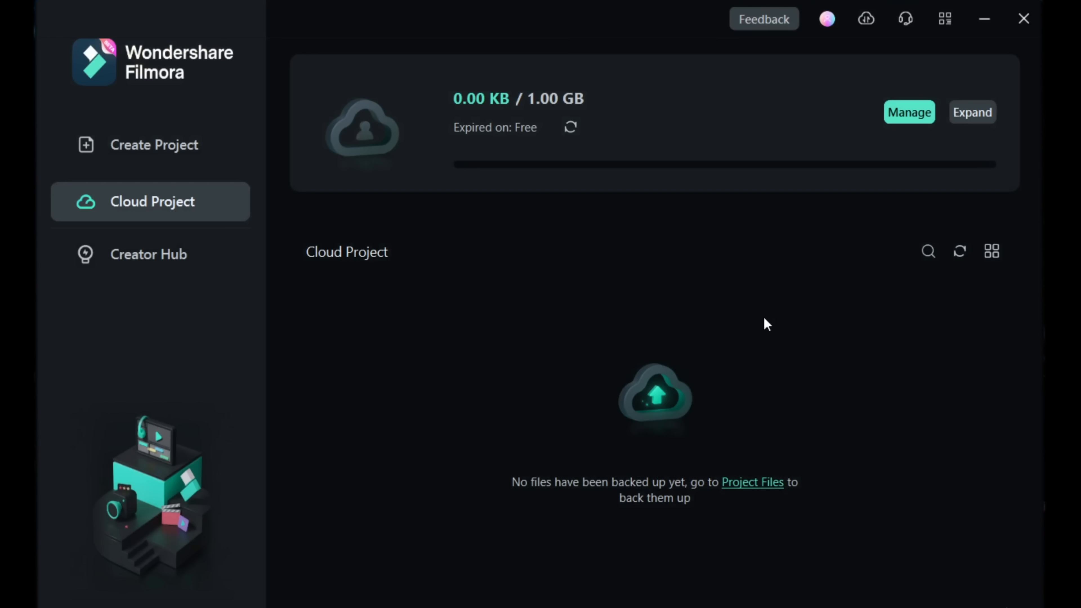
{"action": "left_click", "coordinate": [105, 258]}
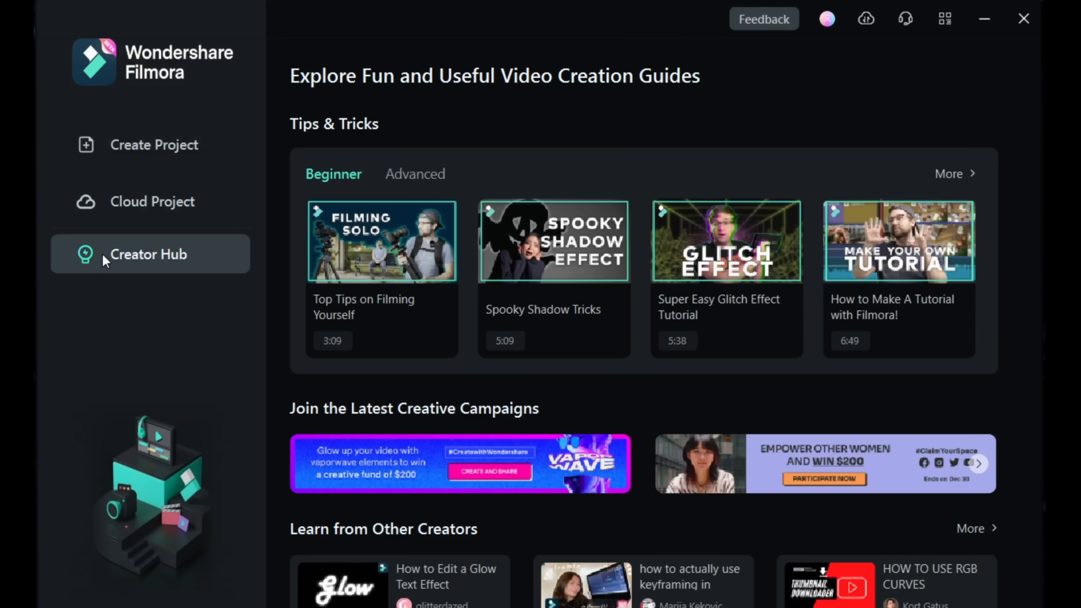
- Review the aspect ratio options for a new project, keeping 16:9 (Widescreen)
{"action": "left_click", "coordinate": [126, 137]}
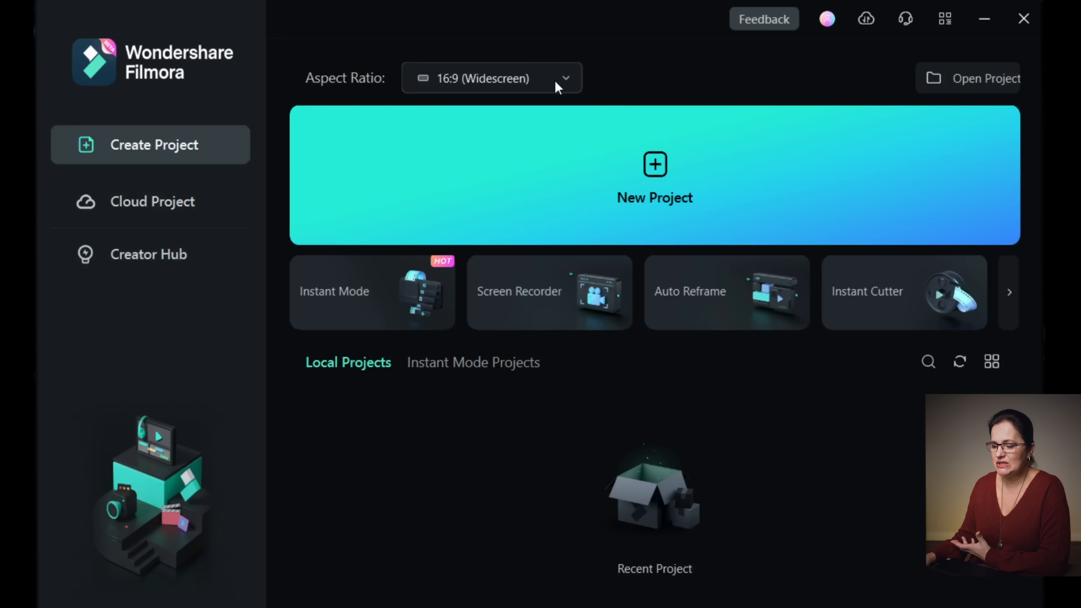
{"action": "left_click", "coordinate": [571, 80]}
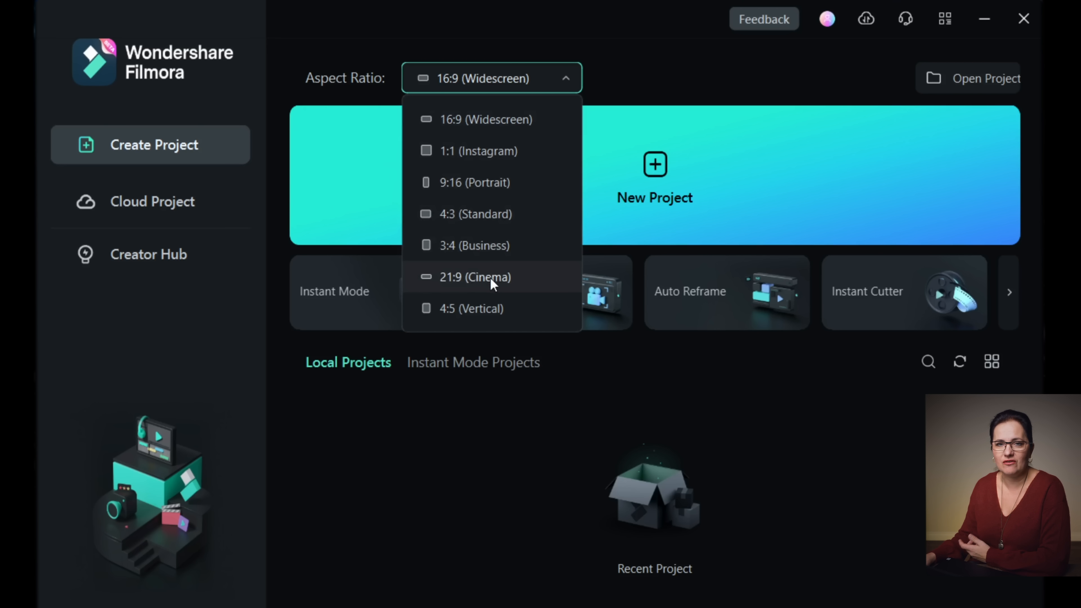
{"action": "left_click", "coordinate": [825, 59]}
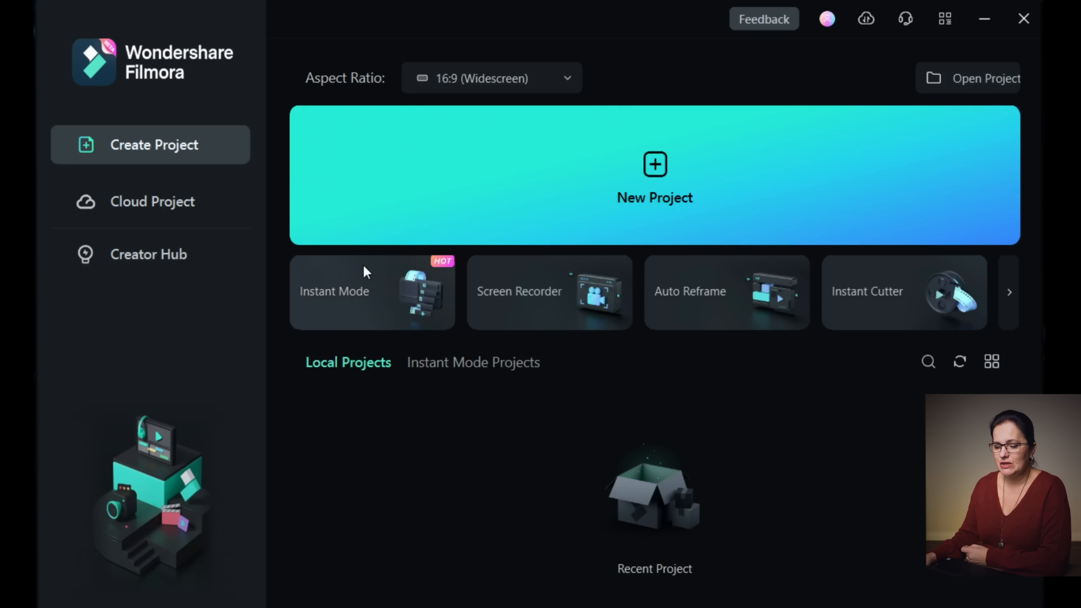
- Auto-create an Instant Mode video from the six imported clips with the Clean Travel Slideshow template, and check the preview's aspect ratio choices
{"action": "left_click", "coordinate": [393, 296]}
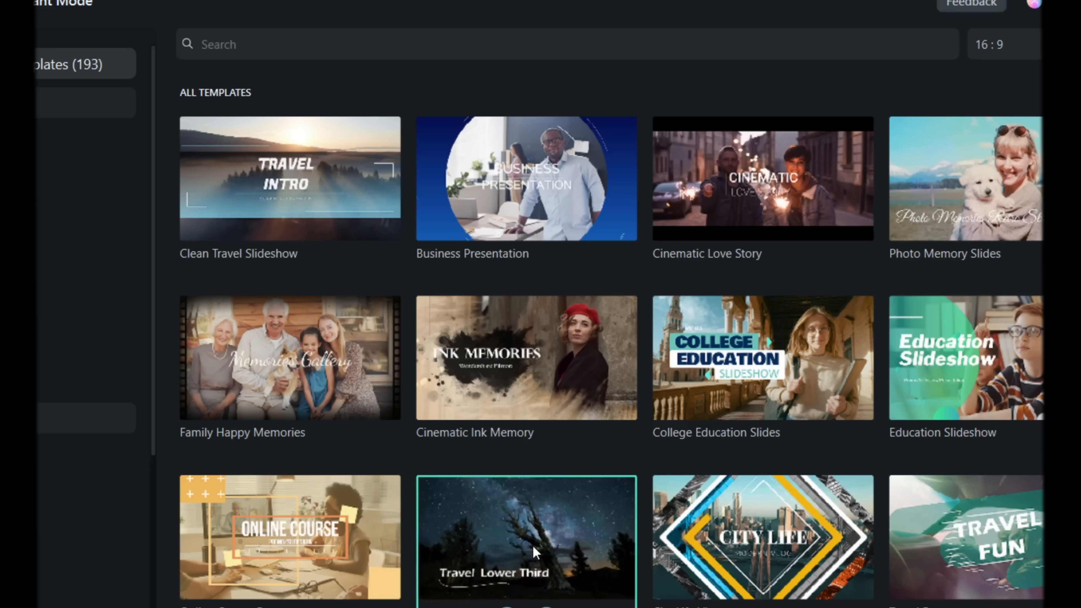
{"action": "mouse_move", "coordinate": [255, 178]}
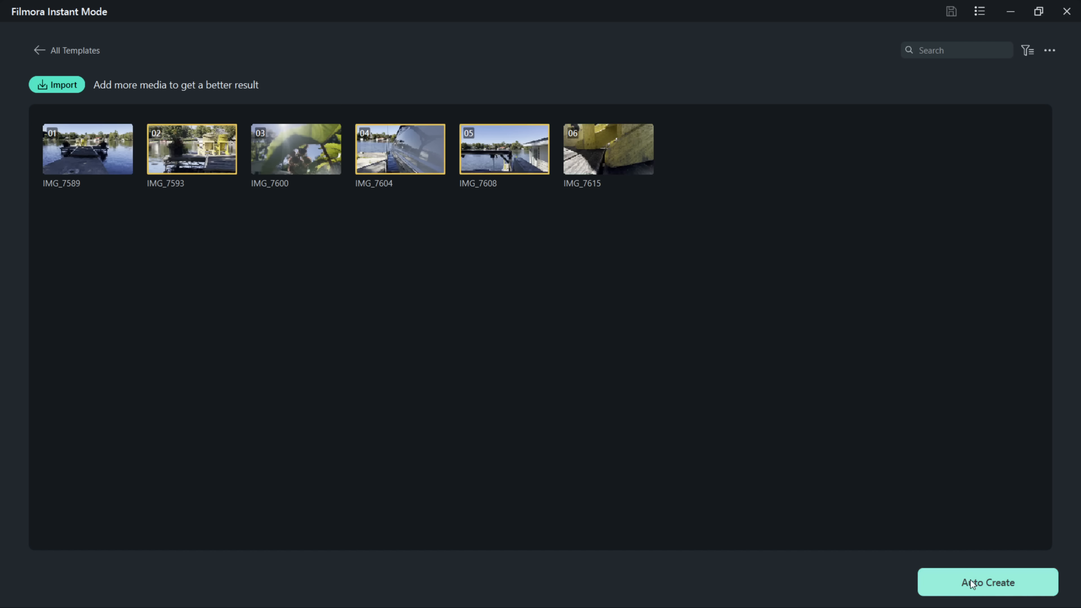
{"action": "left_click", "coordinate": [977, 589]}
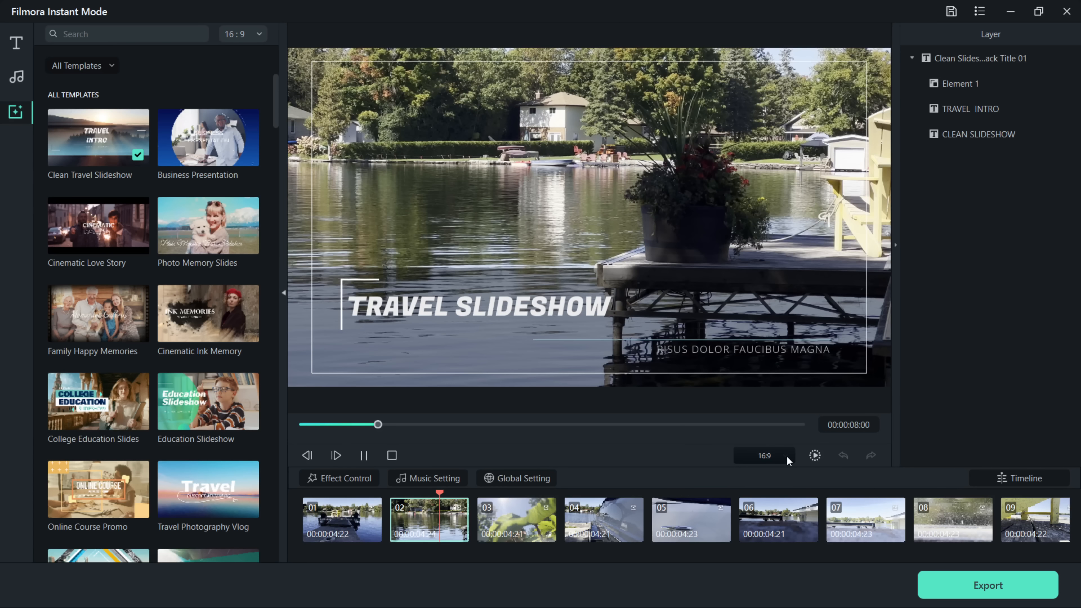
{"action": "left_click", "coordinate": [783, 455]}
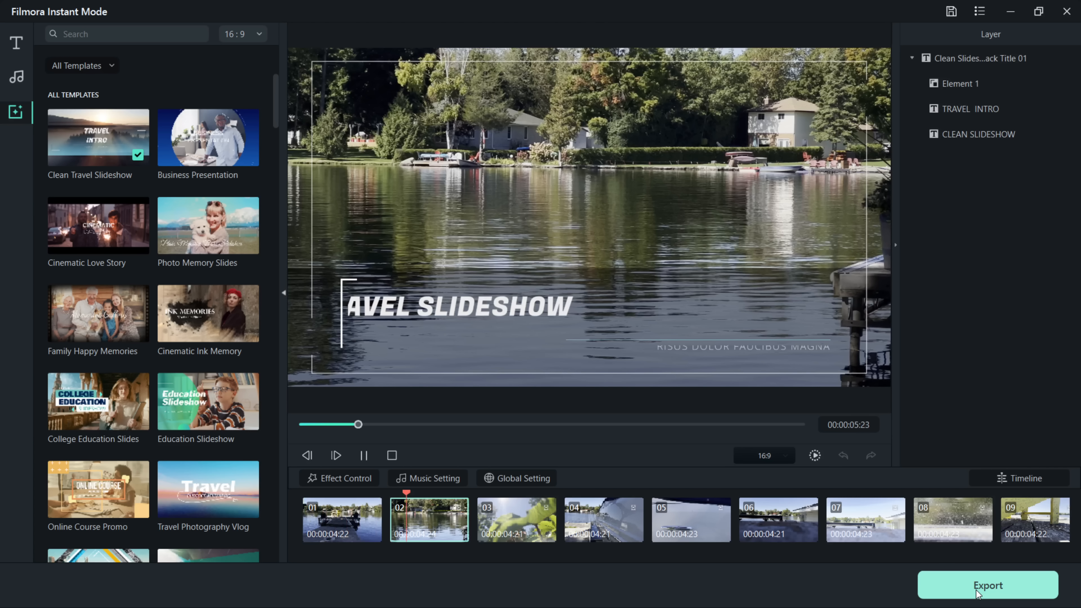
{"action": "left_click", "coordinate": [785, 456]}
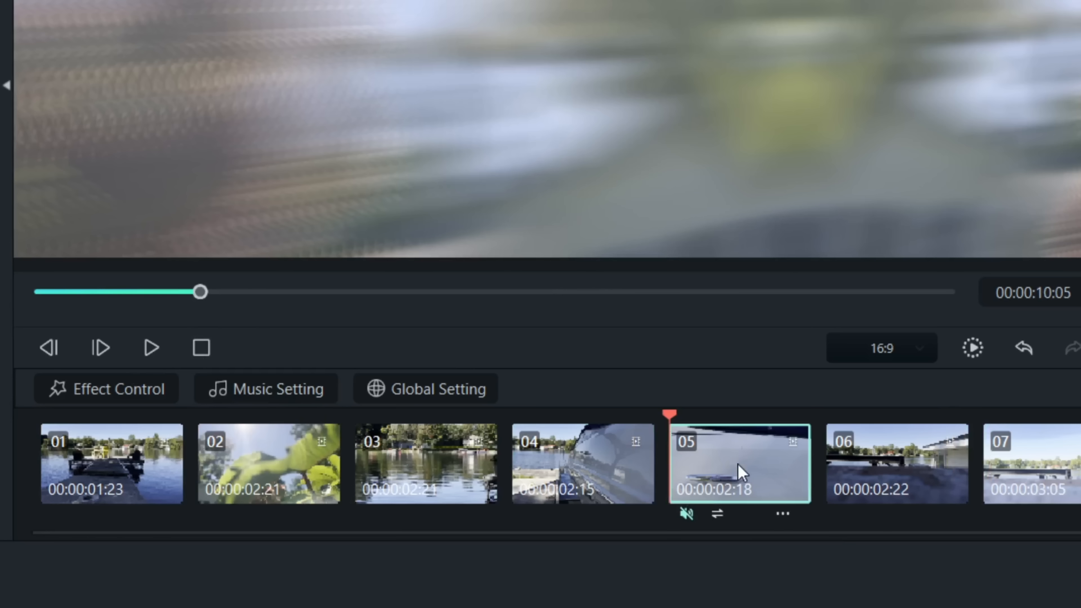
- Swap clip 05 with clip 04 in the storyboard and choose No effects for the video
{"action": "left_click_drag", "start_coordinate": [736, 470], "coordinate": [555, 453]}
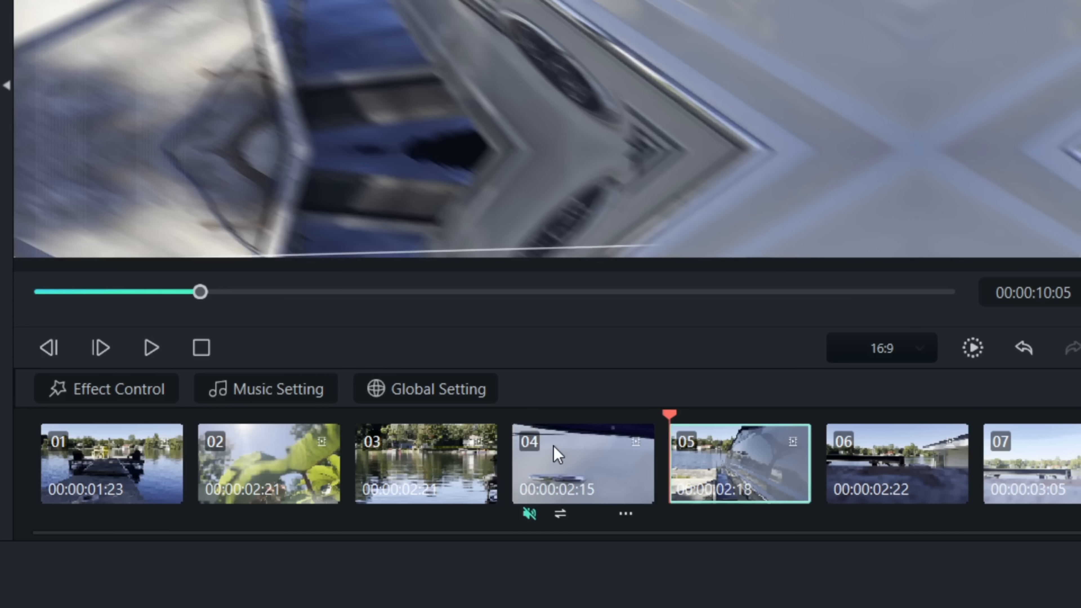
{"action": "left_click", "coordinate": [61, 382]}
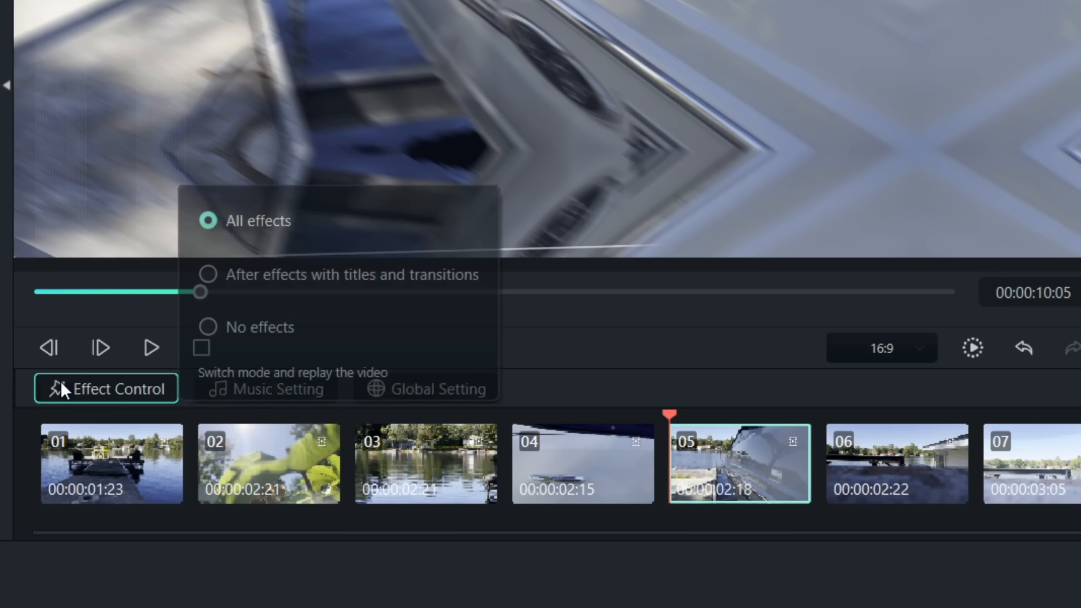
{"action": "left_click", "coordinate": [208, 328]}
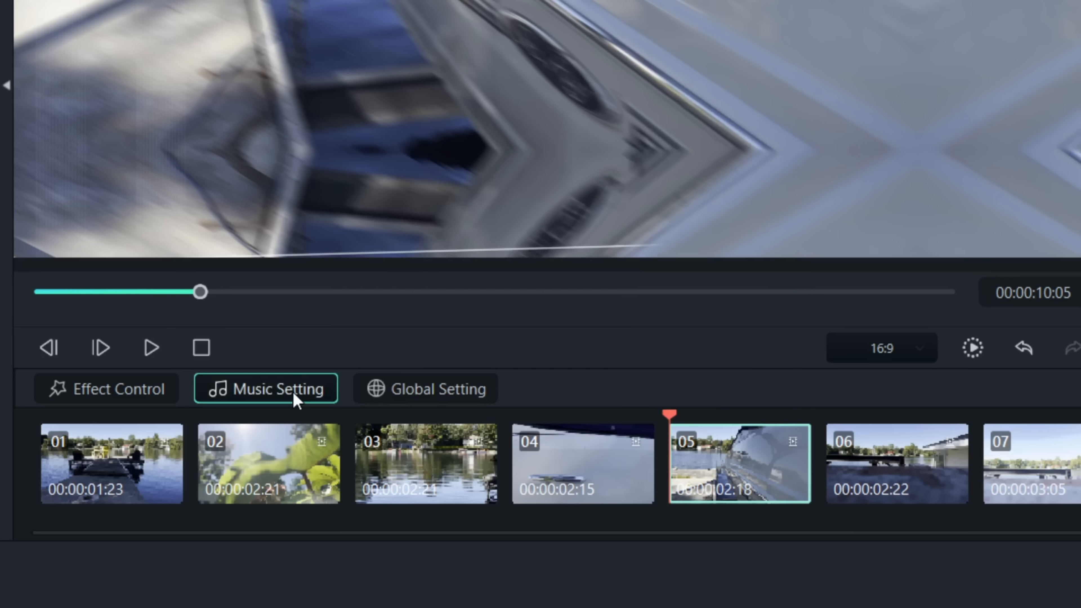
- Check the trim range of the Never Die music track without changing it, and lower the track's volume
{"action": "left_click", "coordinate": [294, 396]}
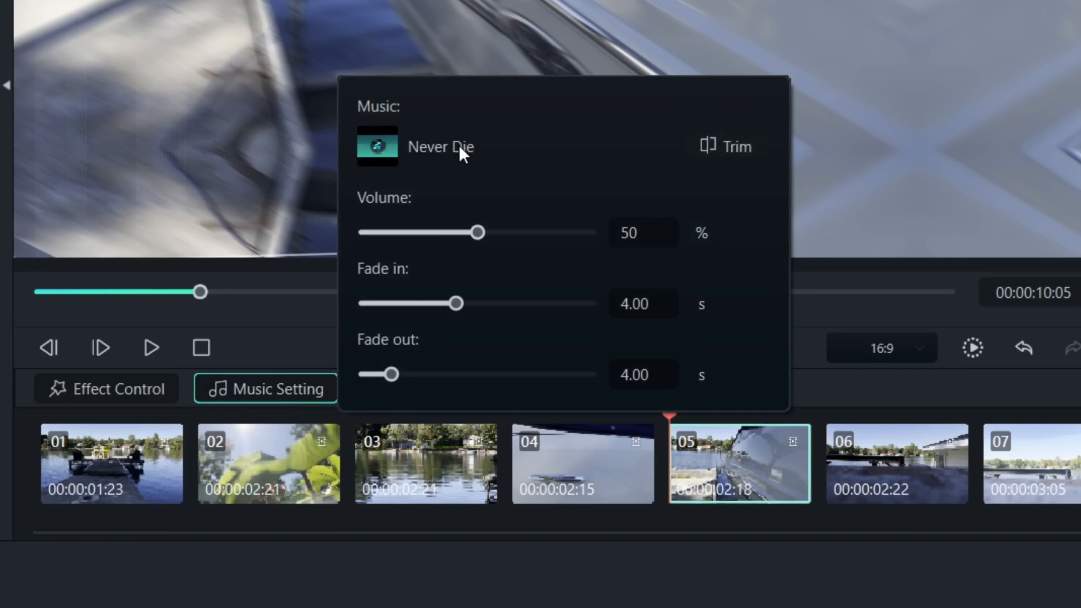
{"action": "left_click", "coordinate": [711, 146]}
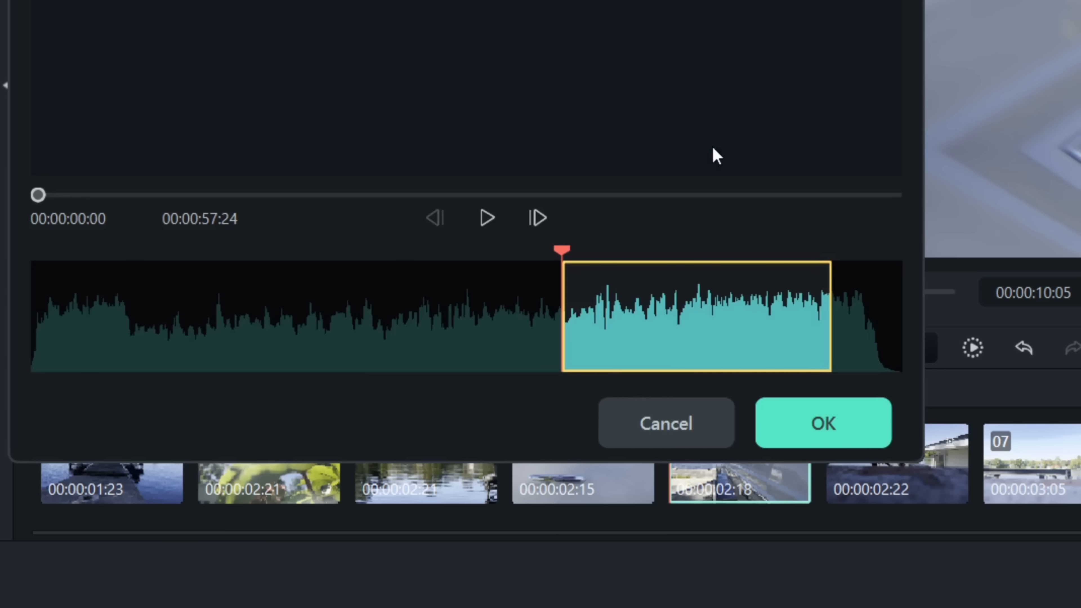
{"action": "key", "text": "Escape"}
{"action": "left_click_drag", "start_coordinate": [483, 230], "coordinate": [459, 235]}
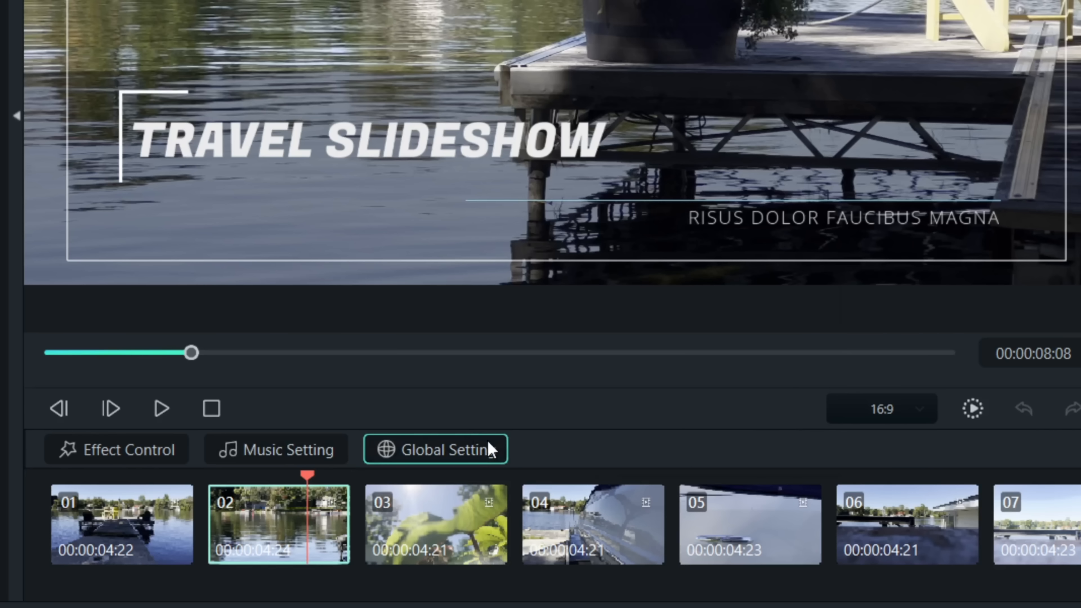
- Inspect the global duration setting and text type options for the video
{"action": "left_click", "coordinate": [489, 448]}
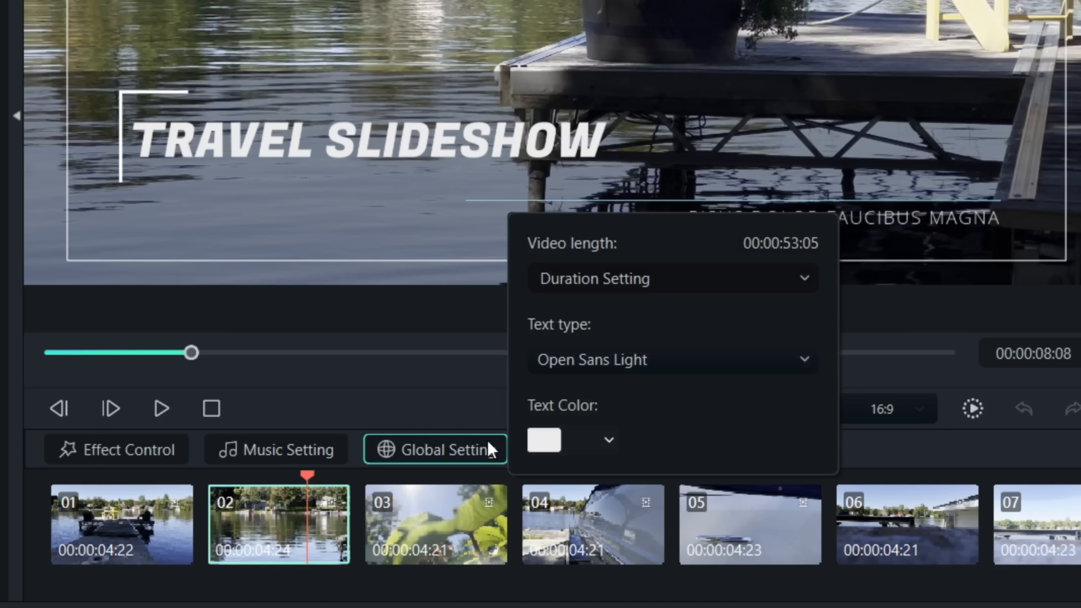
{"action": "left_click", "coordinate": [712, 279]}
{"action": "left_click", "coordinate": [624, 377]}
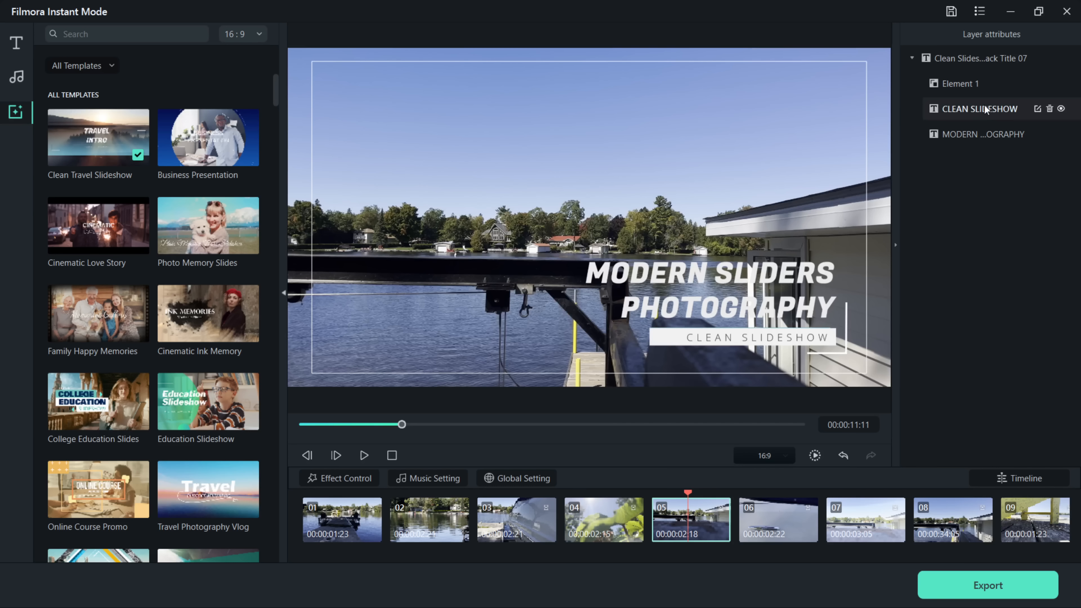
- Open the CLEAN SLIDESHOW text layer of clip 05 for editing
{"action": "left_click", "coordinate": [985, 105]}
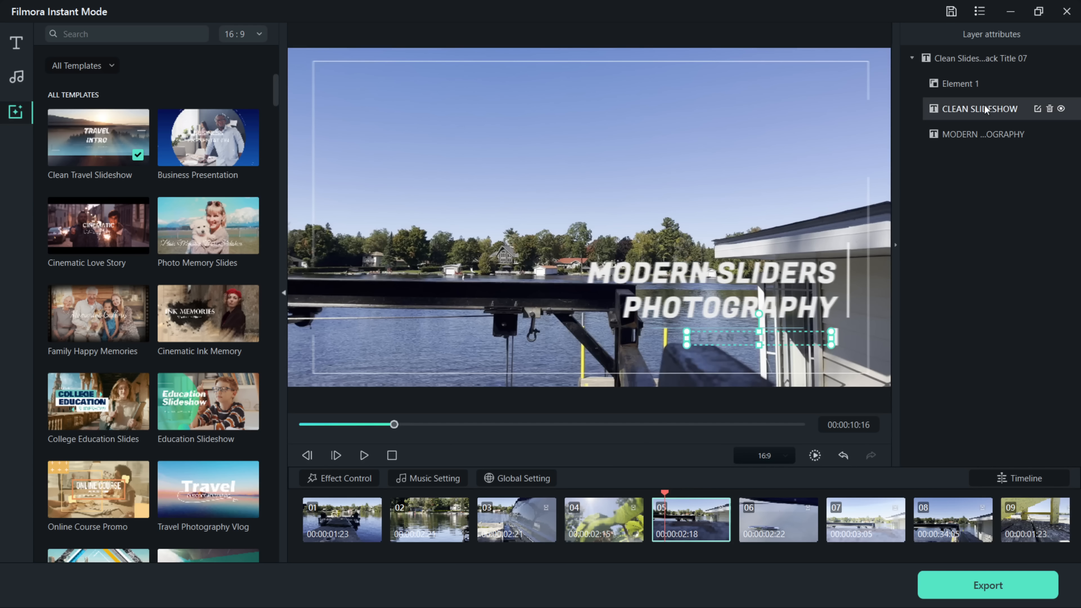
{"action": "left_click", "coordinate": [1037, 109]}
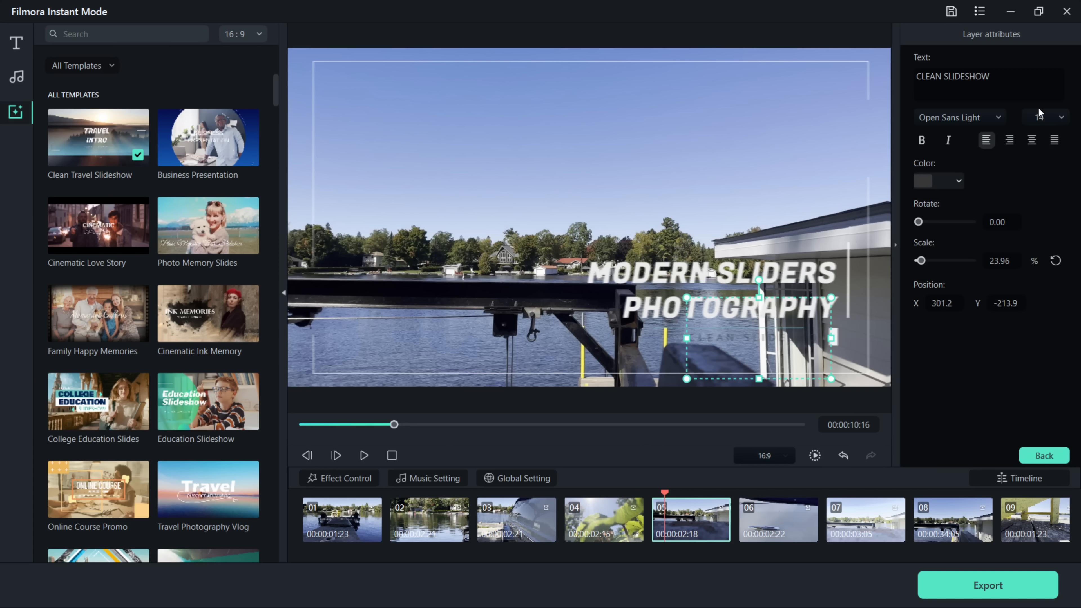
- Replace the title "MODERN SLIDERS PHOTOGRAPHY" with "Today's trip" and move it into the sky at the upper left of the frame
{"action": "left_click", "coordinate": [700, 265]}
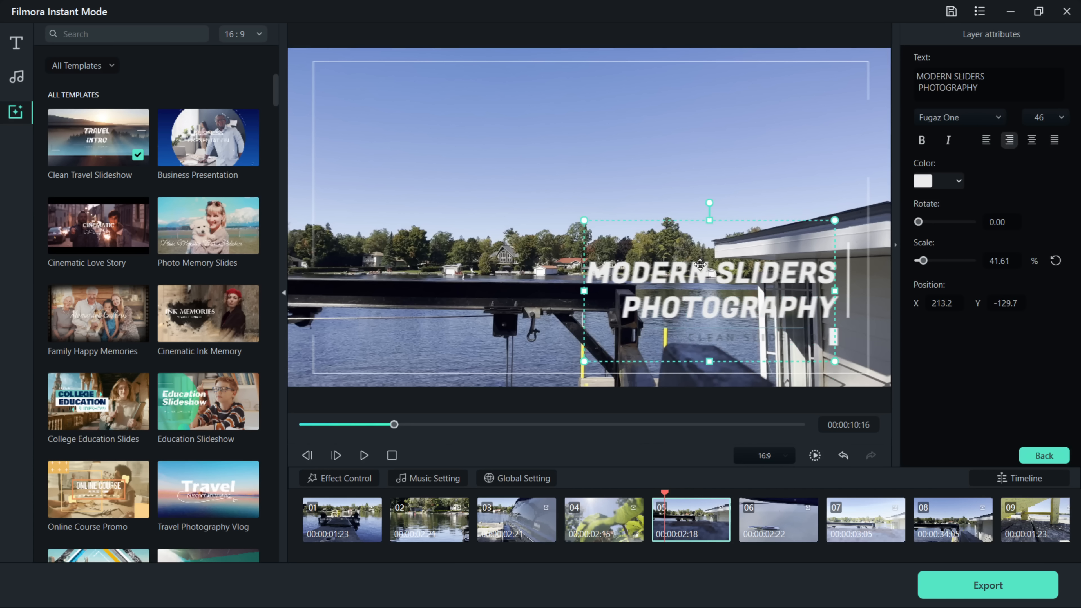
{"action": "double_click", "coordinate": [698, 268]}
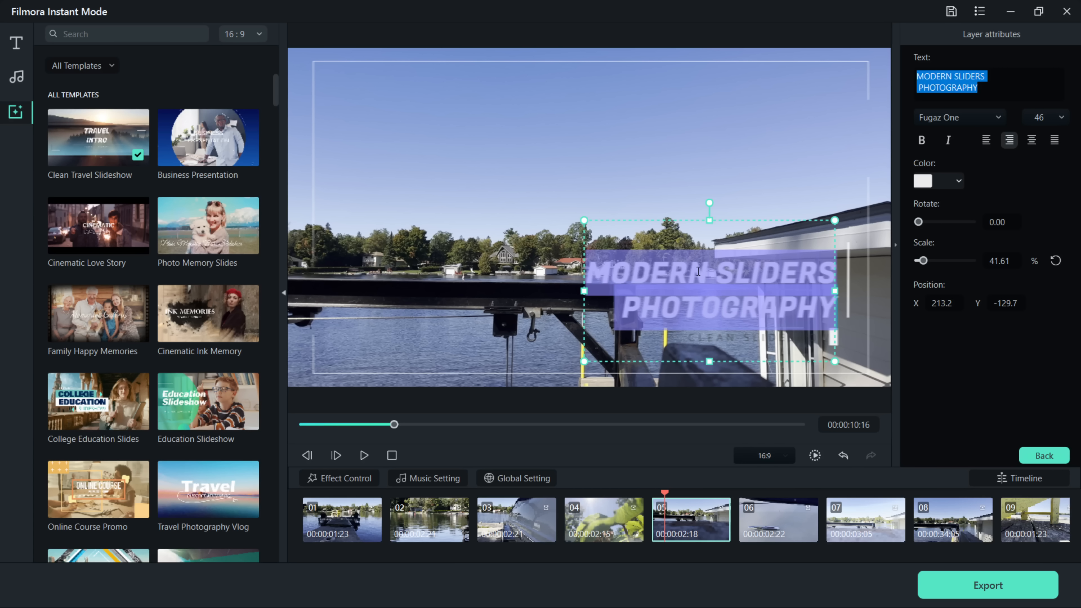
{"action": "type", "text": "Today]s"}
{"action": "key", "text": "BackSpace"}
{"action": "key", "text": "BackSpace"}
{"action": "type", "text": "'s"}
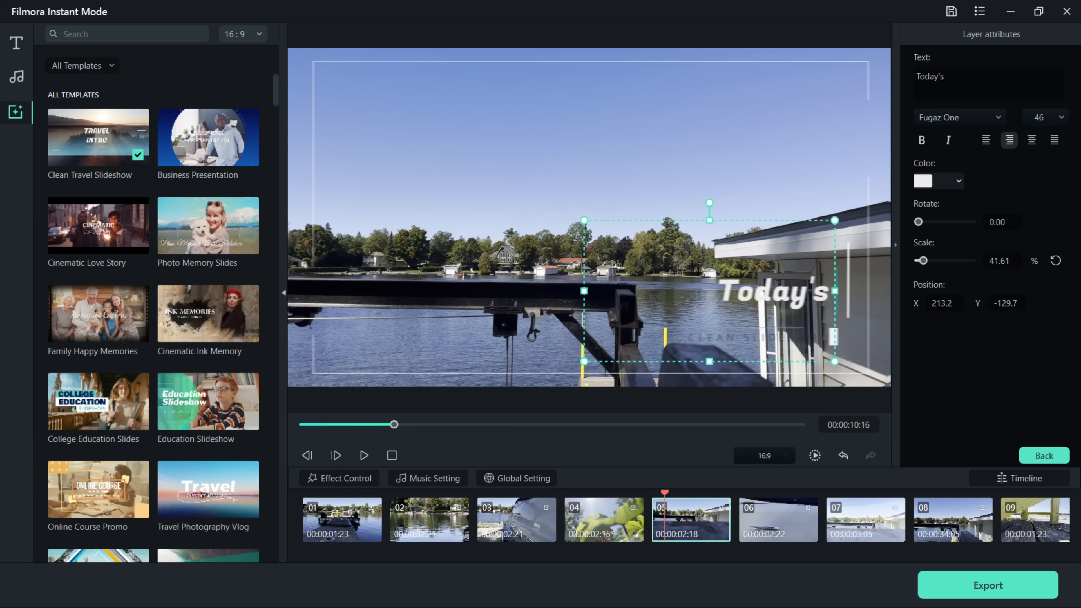
{"action": "type", "text": " trip"}
{"action": "left_click", "coordinate": [684, 176]}
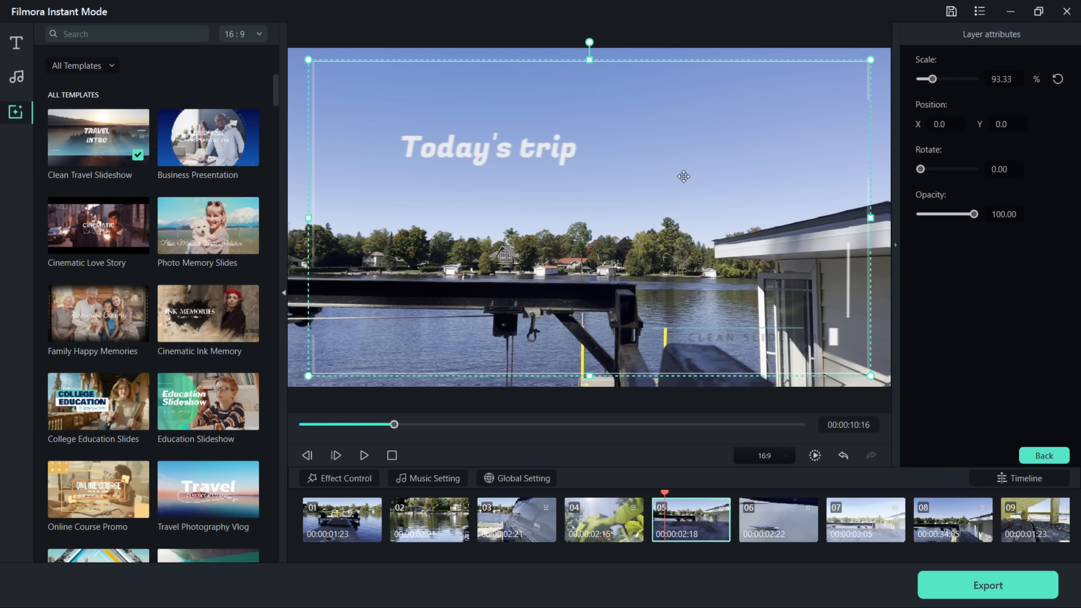
- Close the Instant Mode project and launch the Screen Recorder
{"action": "left_click", "coordinate": [1067, 11]}
{"action": "left_click", "coordinate": [646, 311]}
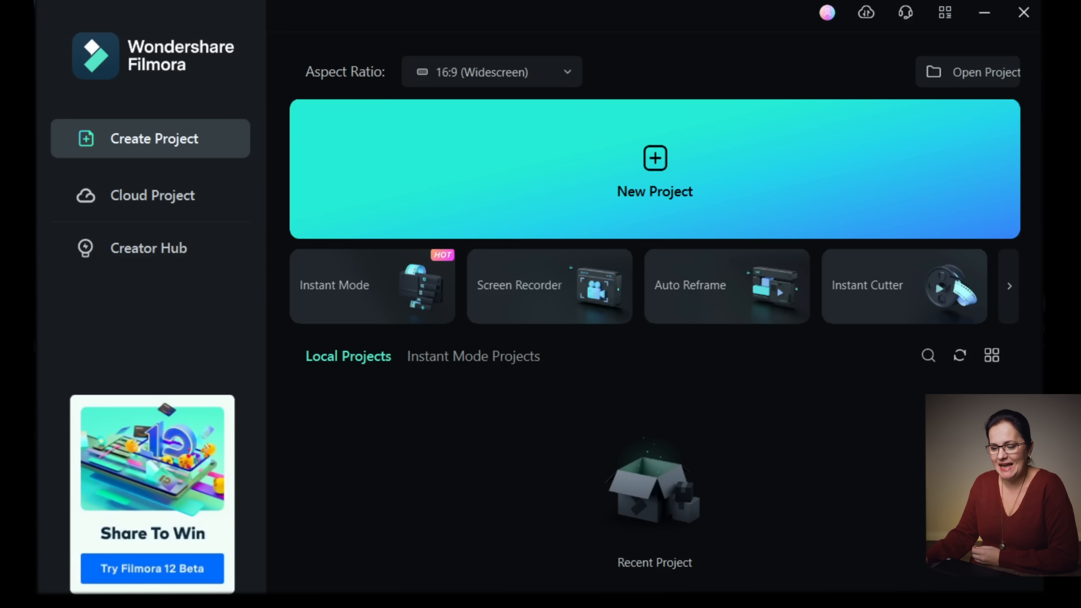
{"action": "left_click", "coordinate": [516, 289]}
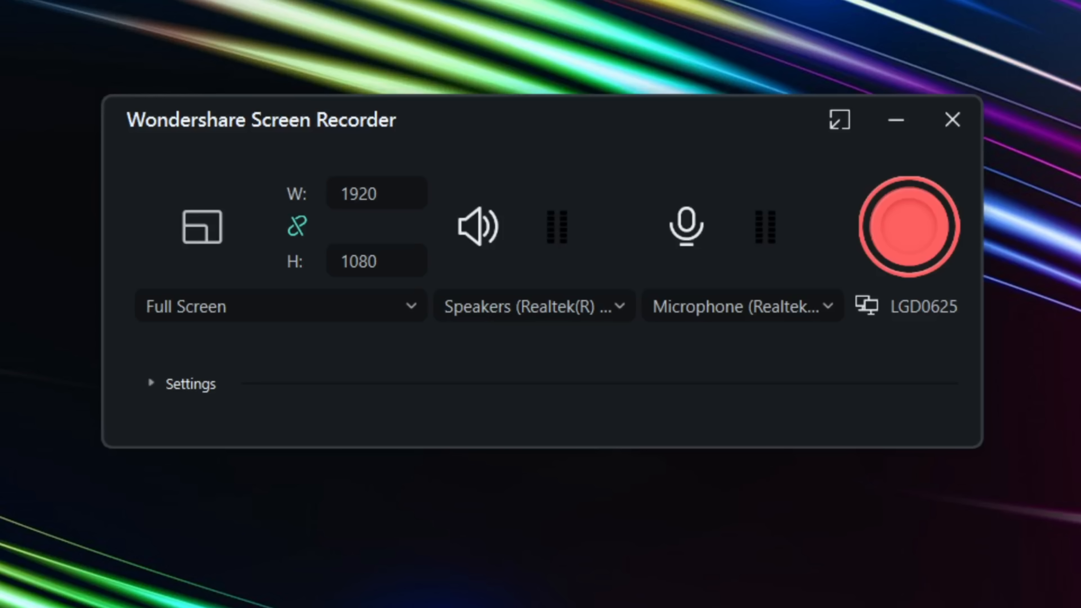
- Review the recorder's capture area, speaker and microphone options, keeping Full Screen and the Realtek devices
{"action": "left_click", "coordinate": [417, 307]}
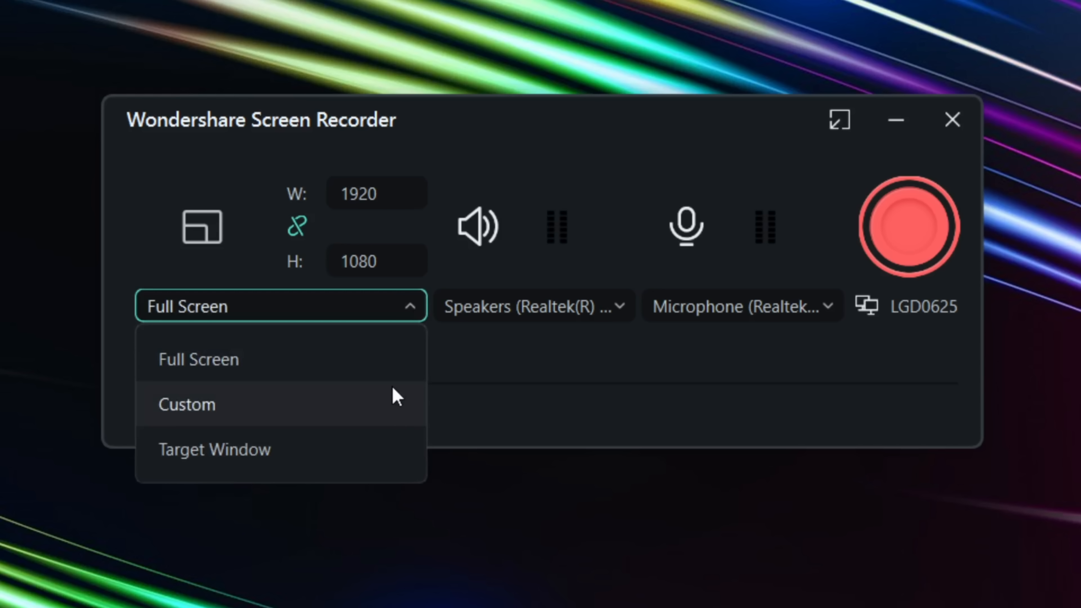
{"action": "left_click", "coordinate": [498, 410]}
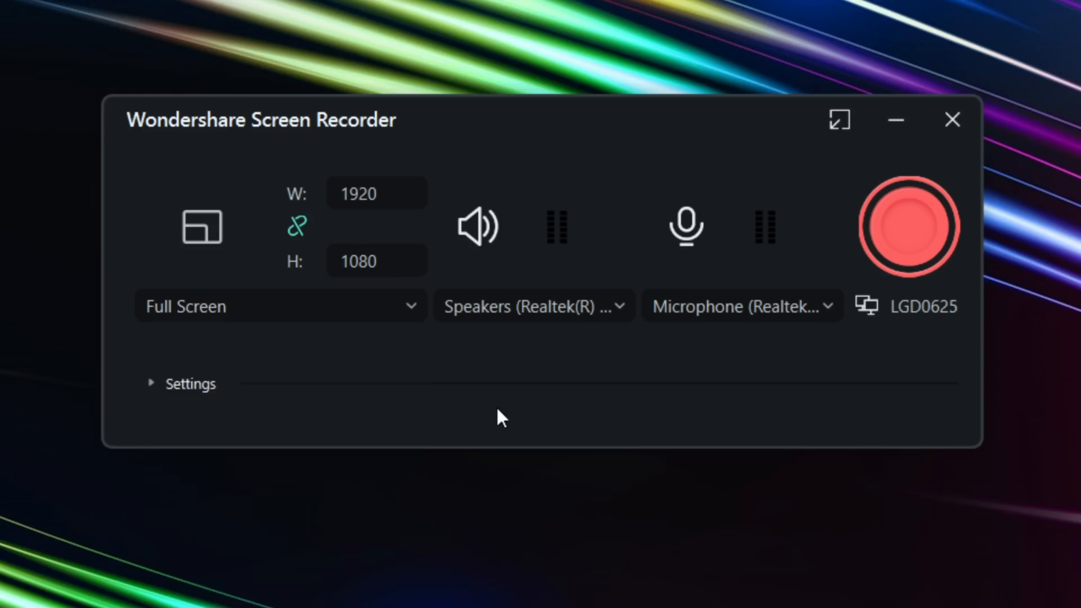
{"action": "left_click", "coordinate": [624, 313]}
{"action": "left_click", "coordinate": [834, 304]}
{"action": "left_click", "coordinate": [833, 304]}
{"action": "left_click", "coordinate": [881, 351]}
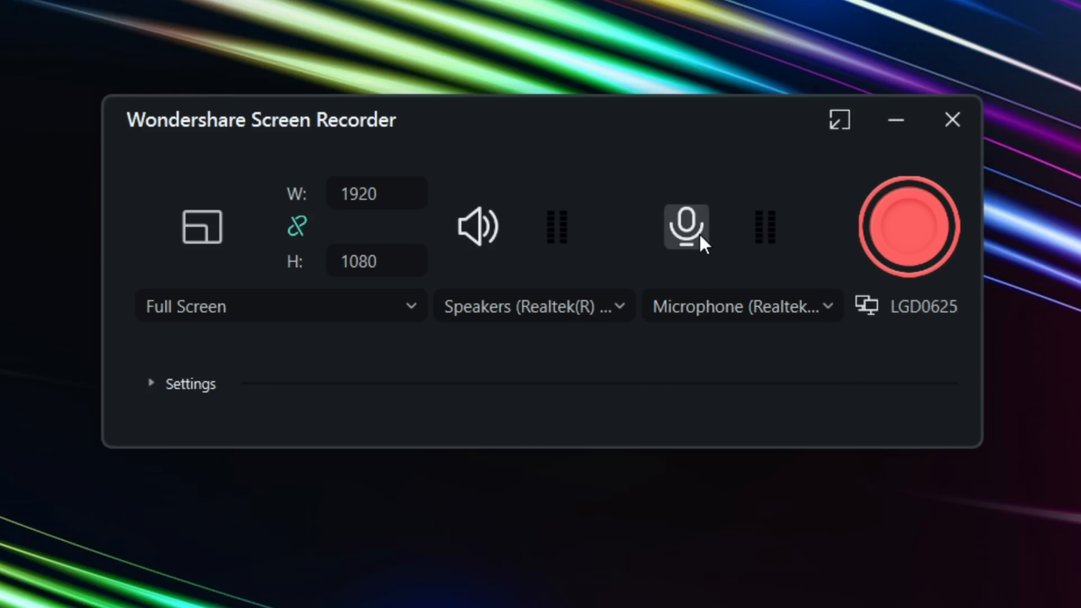
- Expand the recorder settings and review the frame rate and quality options, keeping 24 fps and Higher
{"action": "left_click", "coordinate": [152, 385]}
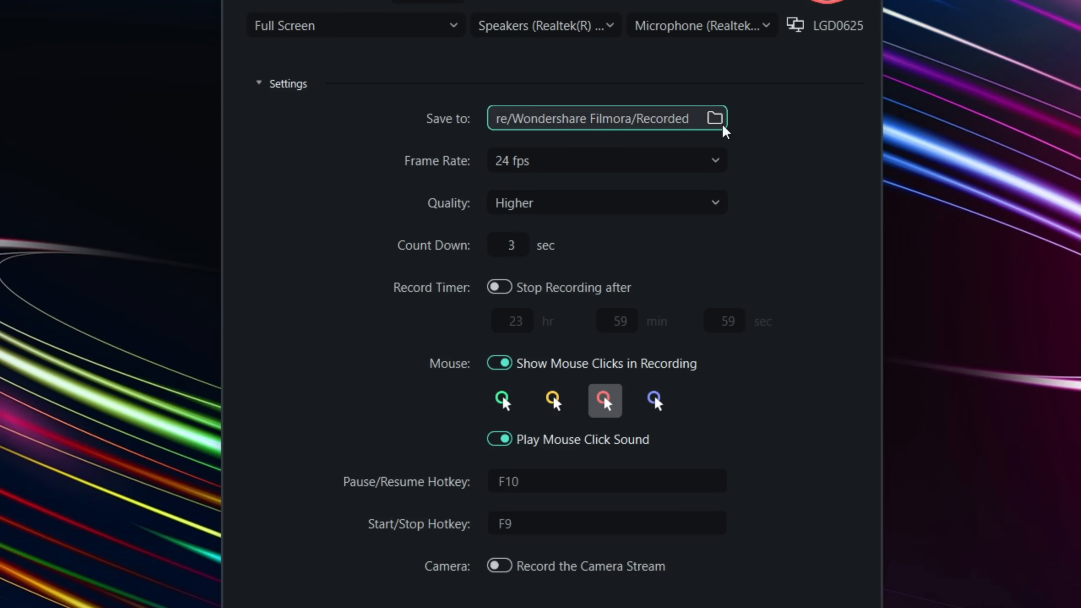
{"action": "left_click", "coordinate": [718, 159]}
{"action": "left_click", "coordinate": [749, 159]}
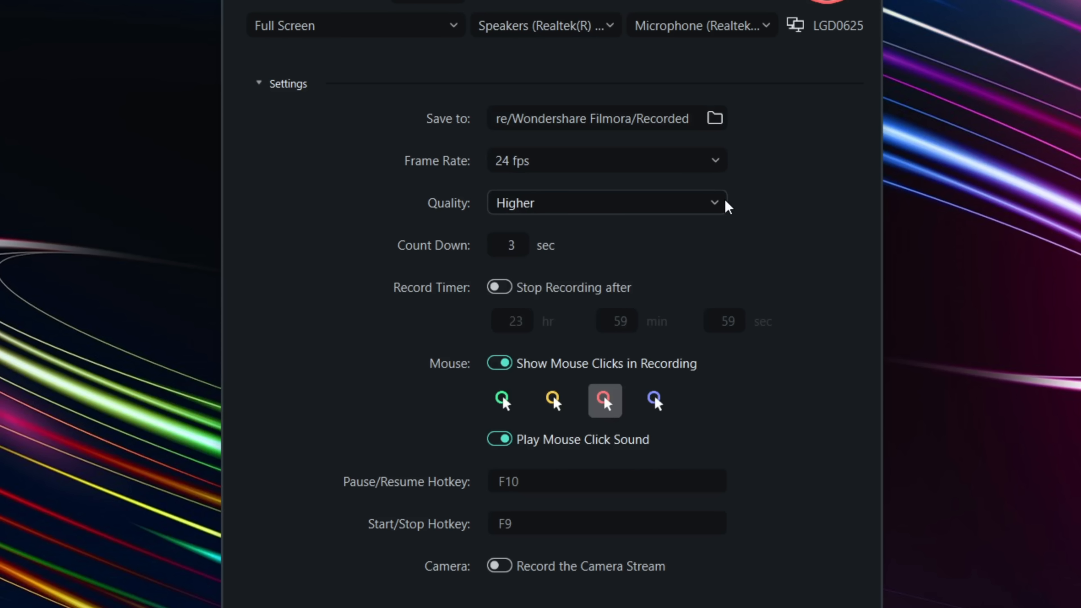
{"action": "left_click", "coordinate": [726, 204]}
{"action": "left_click", "coordinate": [791, 197]}
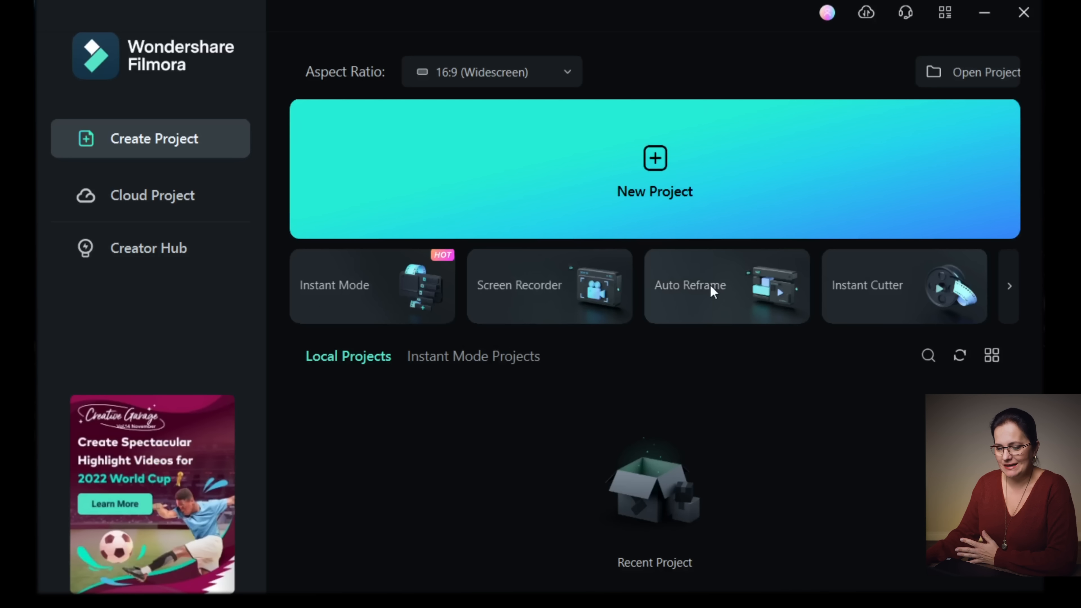
- Launch Auto Reframe and review its aspect ratio and motion speed options, keeping 9:16 and Auto
{"action": "left_click", "coordinate": [711, 286]}
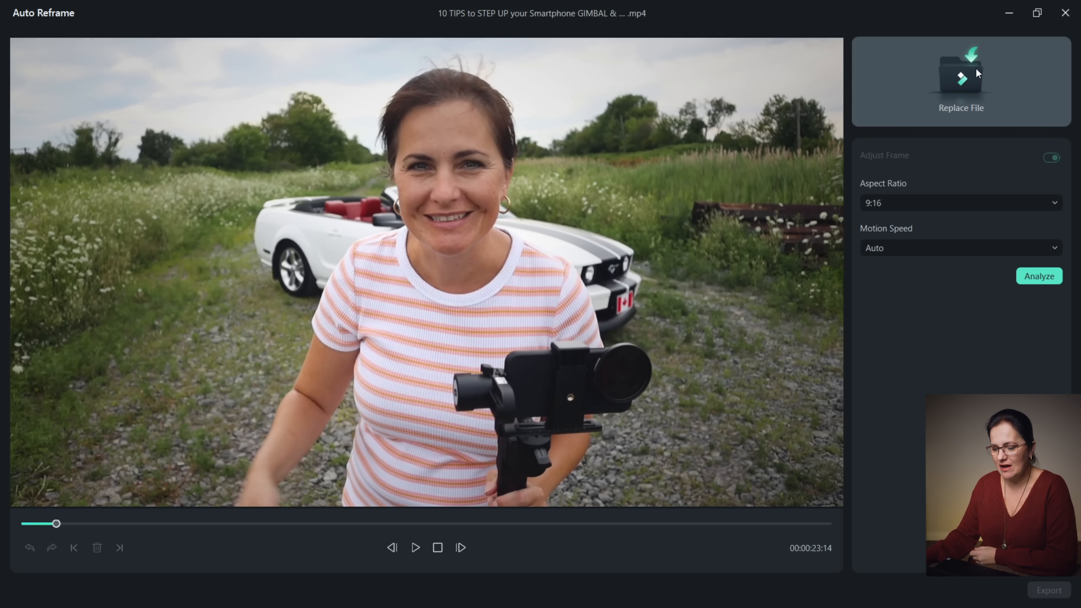
{"action": "left_click", "coordinate": [1054, 205]}
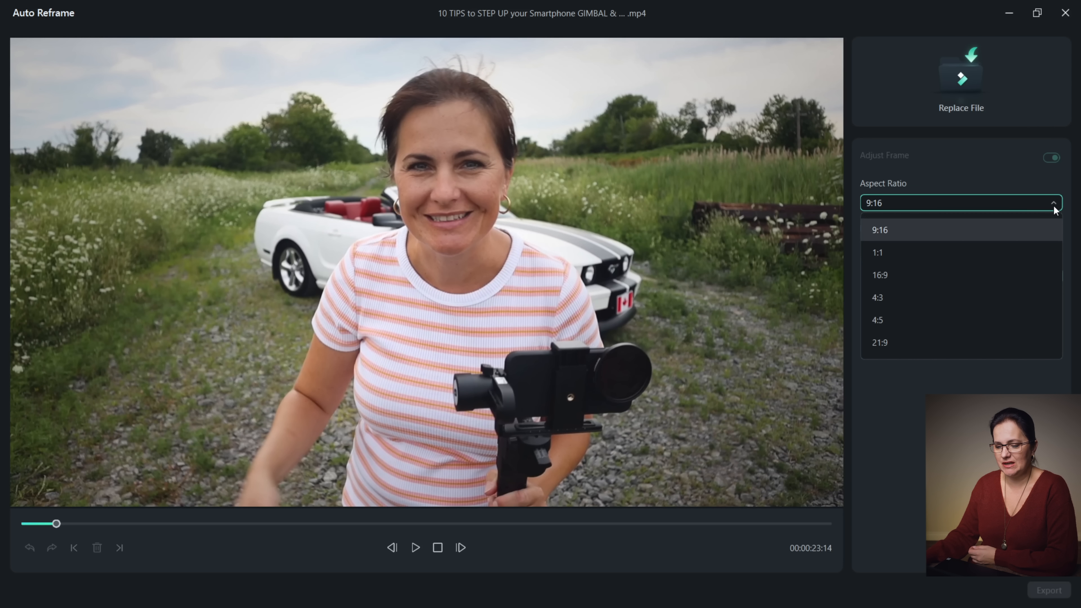
{"action": "left_click", "coordinate": [1054, 206]}
{"action": "left_click", "coordinate": [1054, 248]}
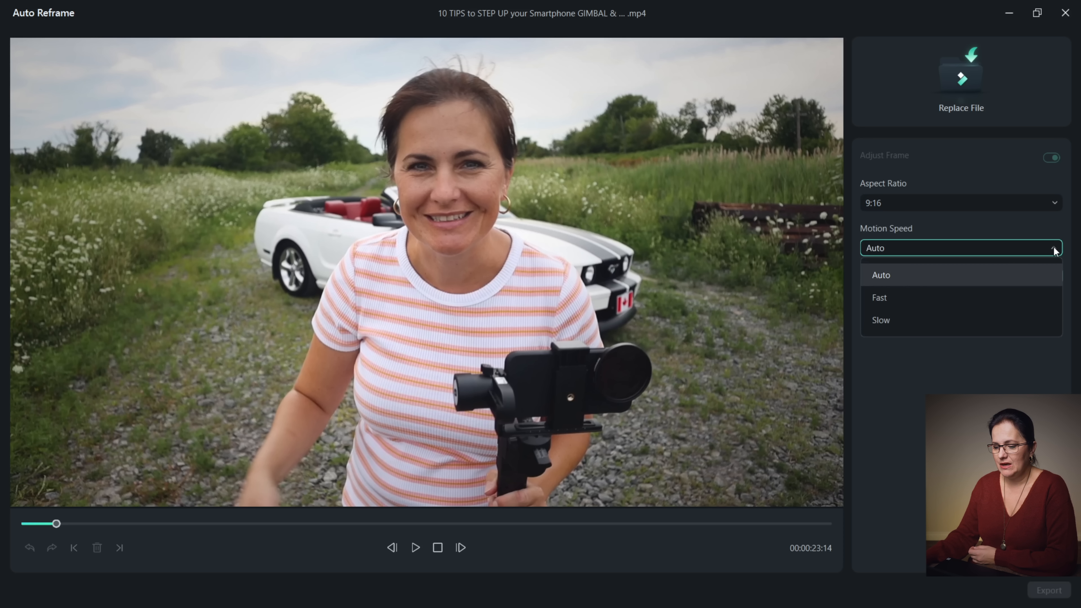
{"action": "left_click", "coordinate": [1054, 249]}
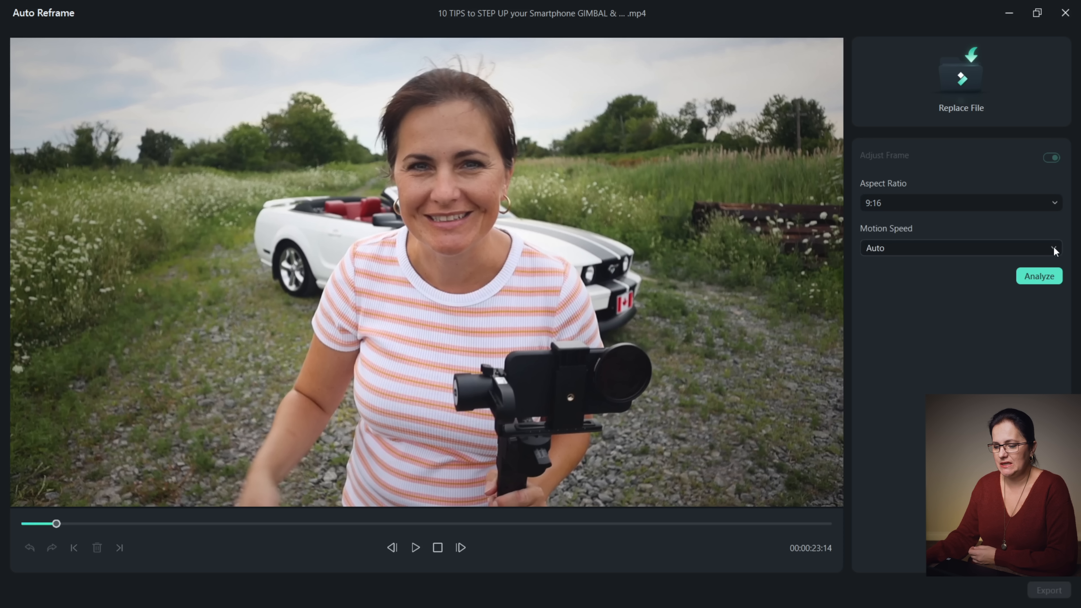
- Analyze the clip for 9:16 reframing and exit Auto Reframe
{"action": "left_click", "coordinate": [1039, 274]}
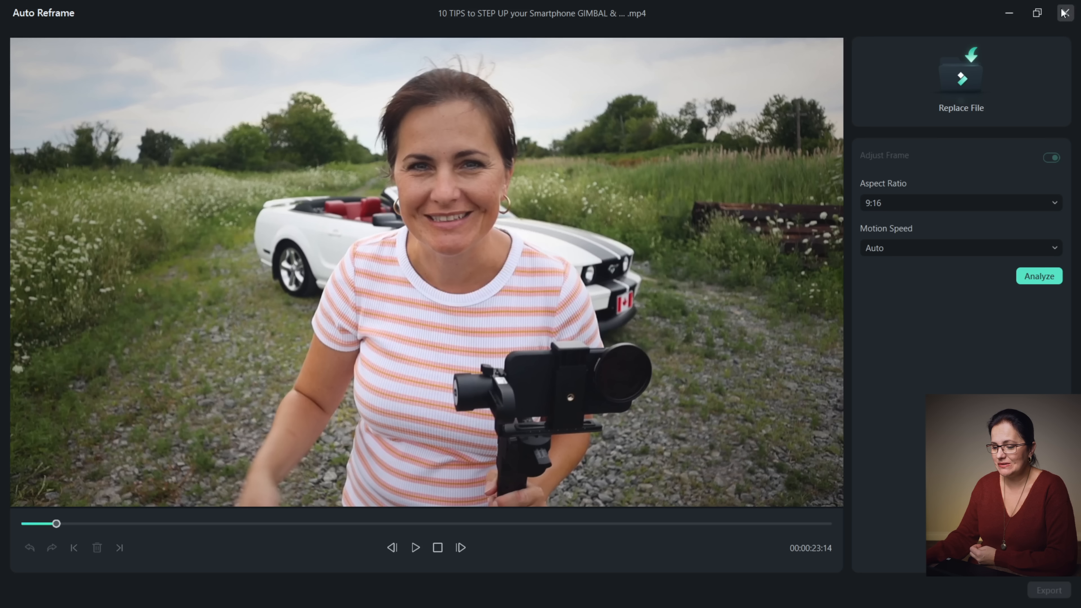
{"action": "left_click", "coordinate": [1065, 12]}
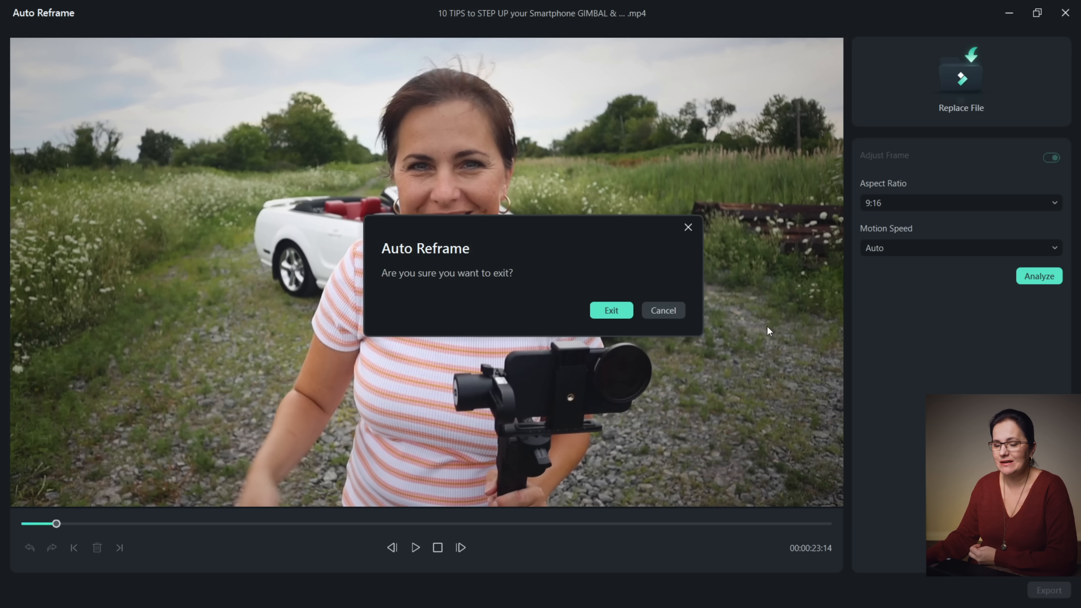
{"action": "left_click", "coordinate": [617, 310]}
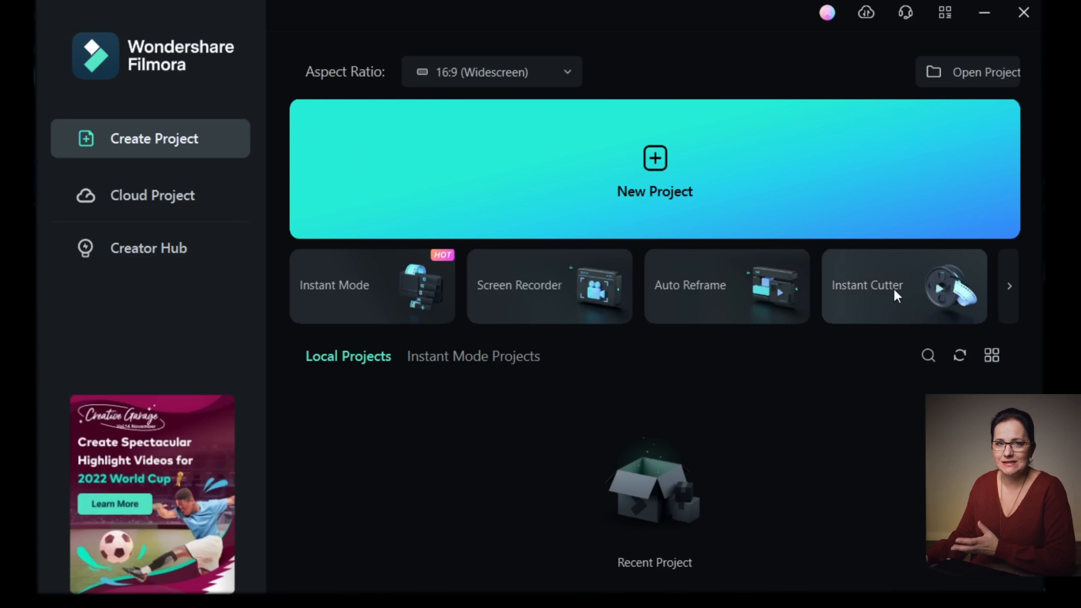
- Launch Instant Cutter and trim both ends of the clip, keeping 00:03:05:16 to 00:04:12:10
{"action": "left_click", "coordinate": [906, 315]}
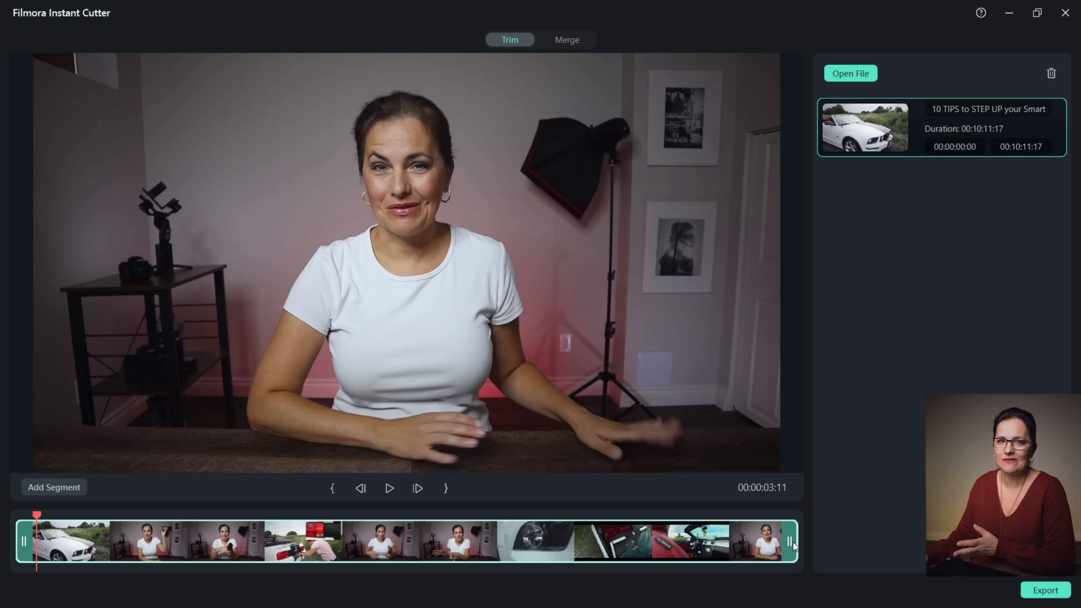
{"action": "left_click_drag", "start_coordinate": [793, 542], "coordinate": [494, 561]}
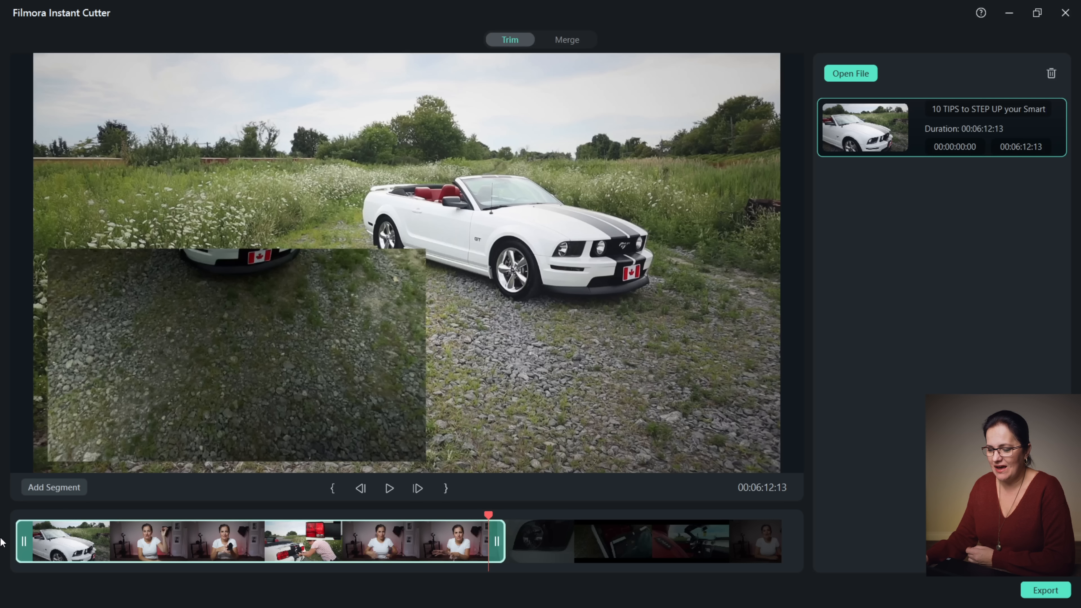
{"action": "left_click_drag", "start_coordinate": [23, 542], "coordinate": [251, 556]}
{"action": "left_click_drag", "start_coordinate": [497, 542], "coordinate": [350, 541]}
- Use the playhead to mark the trim's in point at 00:03:19:12 and out point at 00:04:03:05
{"action": "left_click_drag", "start_coordinate": [341, 515], "coordinate": [280, 512]}
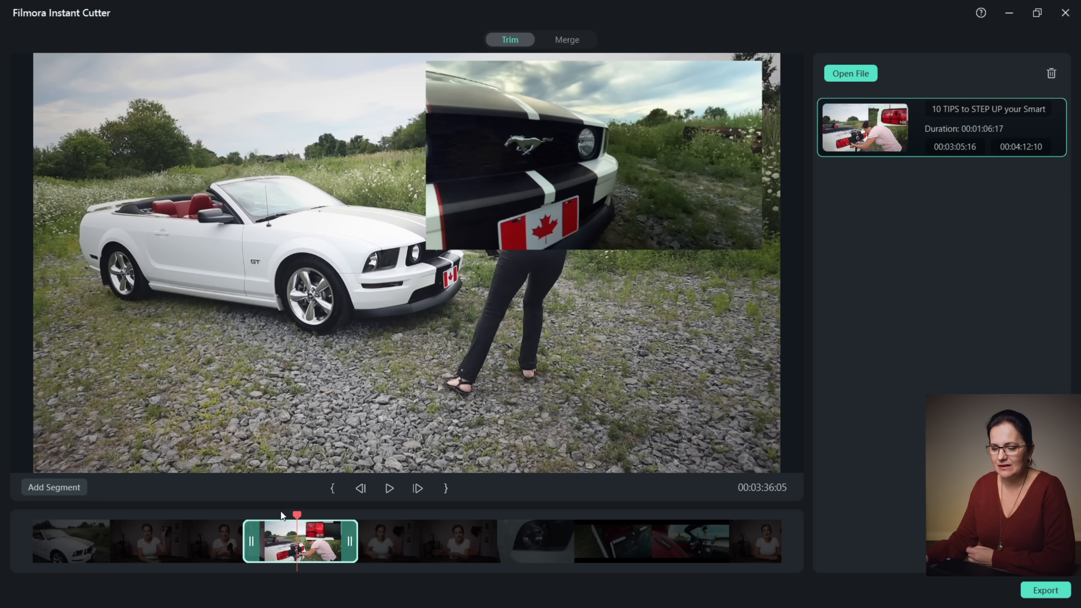
{"action": "left_click", "coordinate": [330, 514]}
{"action": "left_click", "coordinate": [332, 487]}
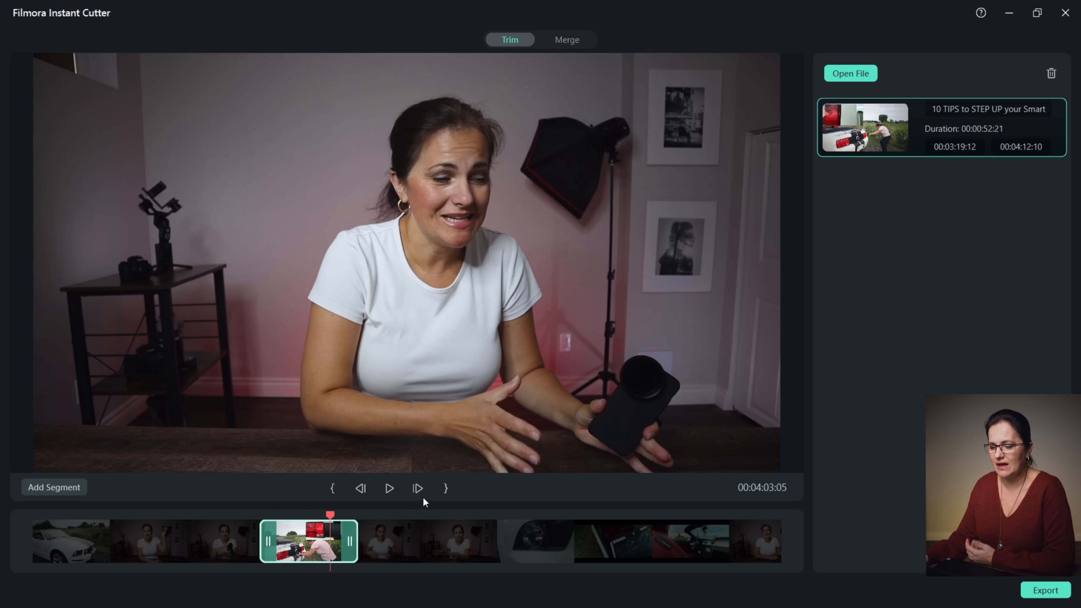
{"action": "left_click", "coordinate": [447, 489]}
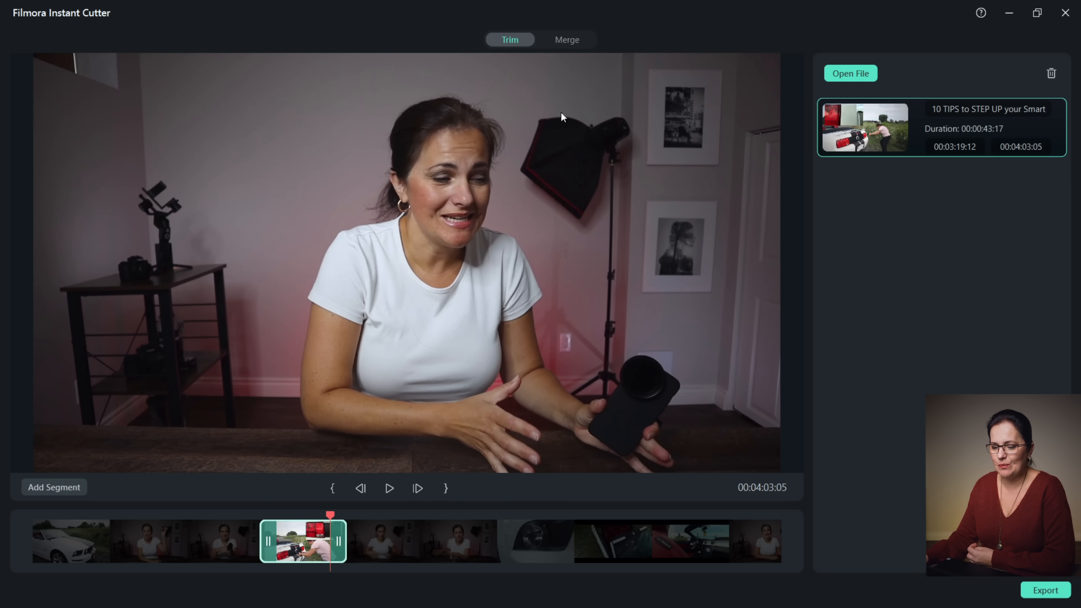
- View Instant Cutter's Merge mode and return to the start screen
{"action": "left_click", "coordinate": [565, 39]}
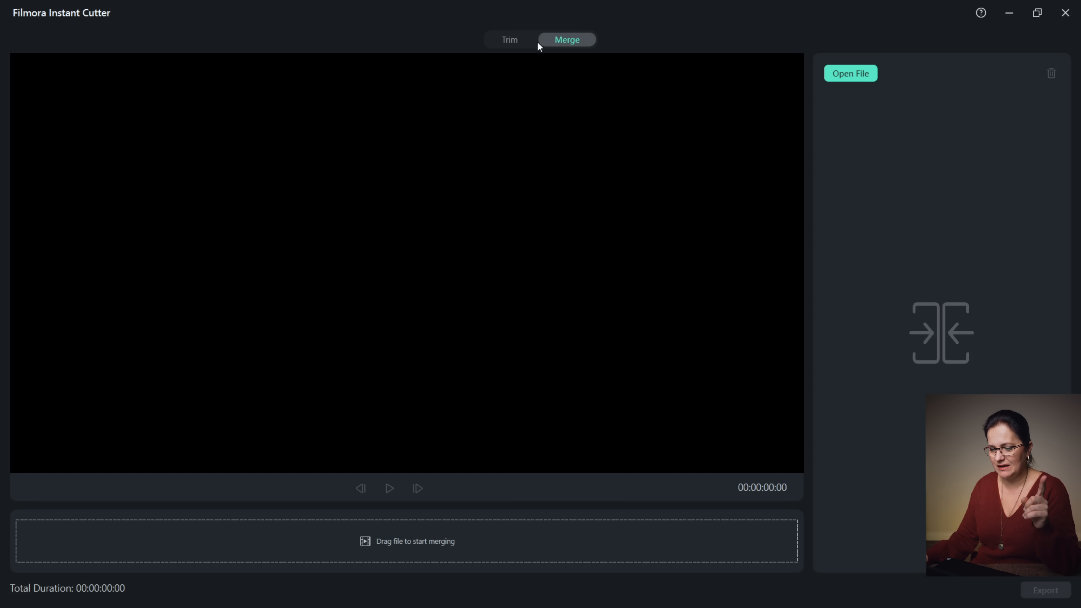
{"action": "left_click", "coordinate": [979, 15]}
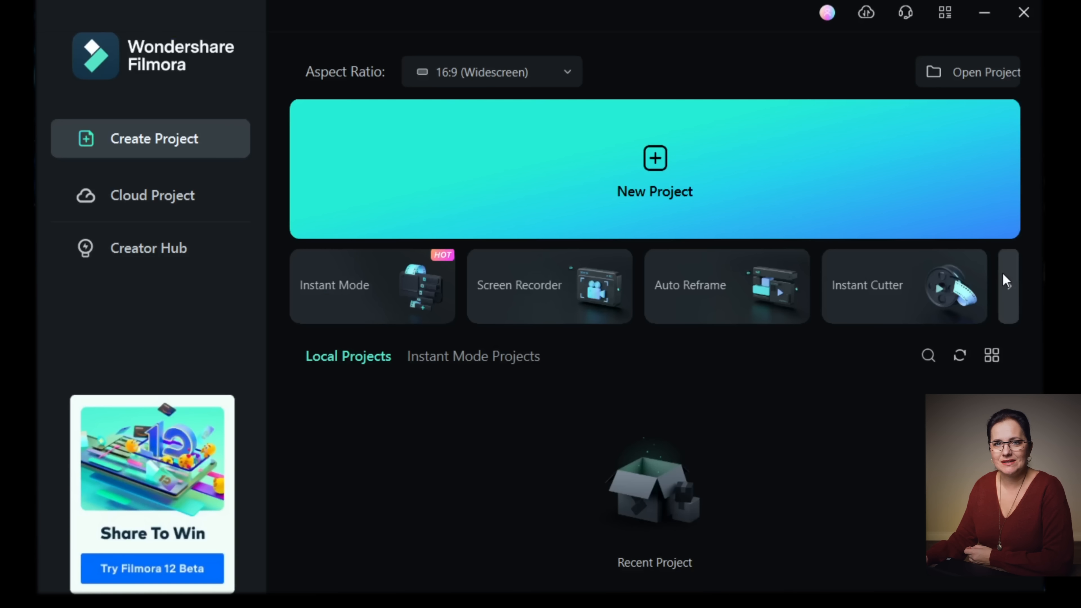
- Run Silence Detection on clip C6678 and move the starting edge of the third silent segment earlier
{"action": "scroll", "coordinate": [874, 258], "scroll_direction": "down", "scroll_amount": 3}
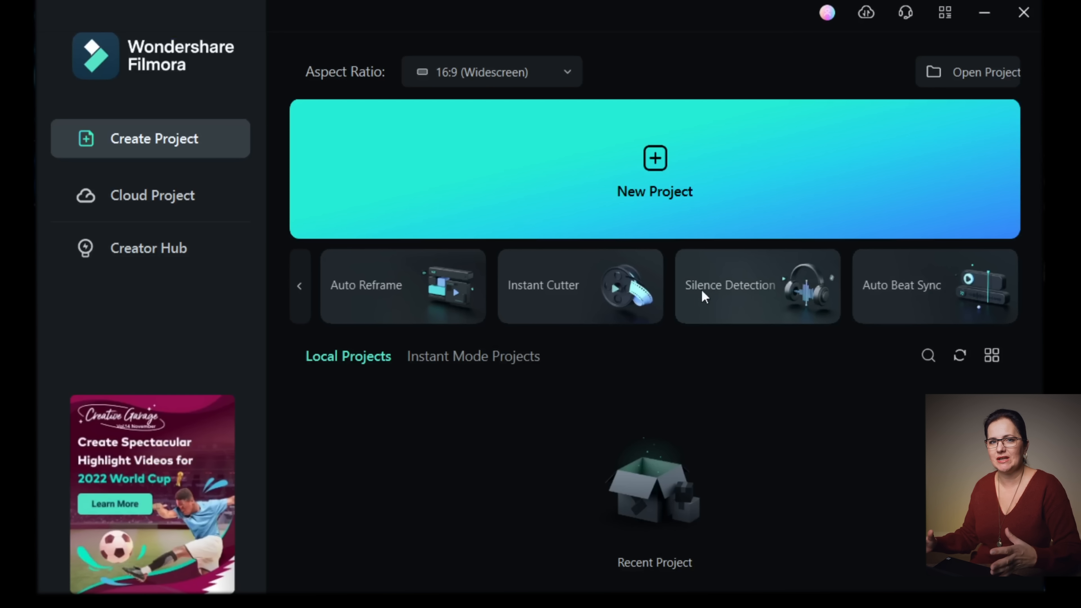
{"action": "left_click", "coordinate": [772, 305]}
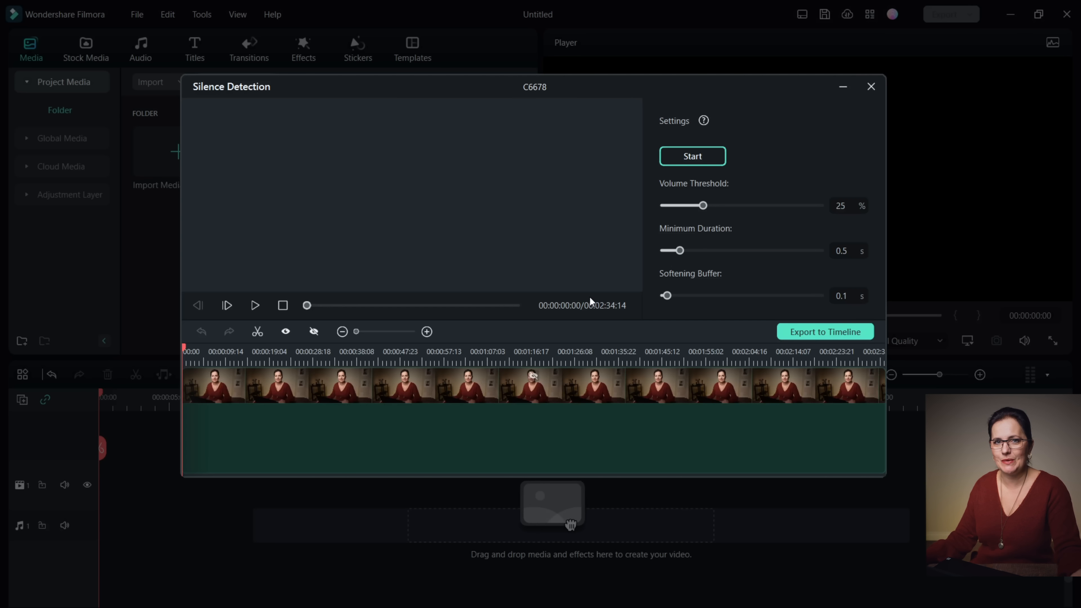
{"action": "left_click", "coordinate": [704, 160]}
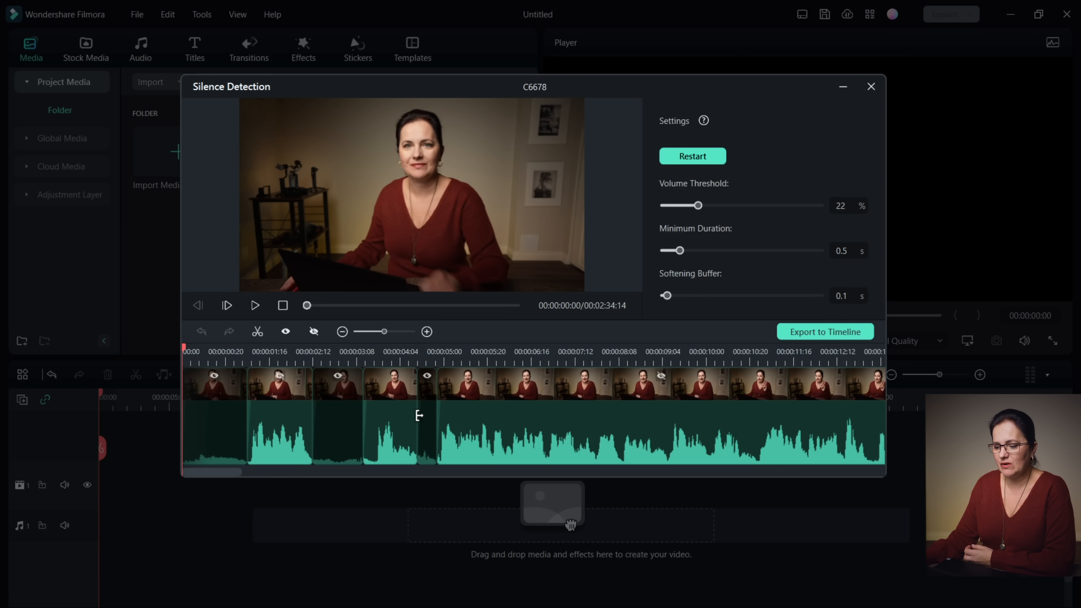
{"action": "left_click_drag", "start_coordinate": [421, 414], "coordinate": [369, 417]}
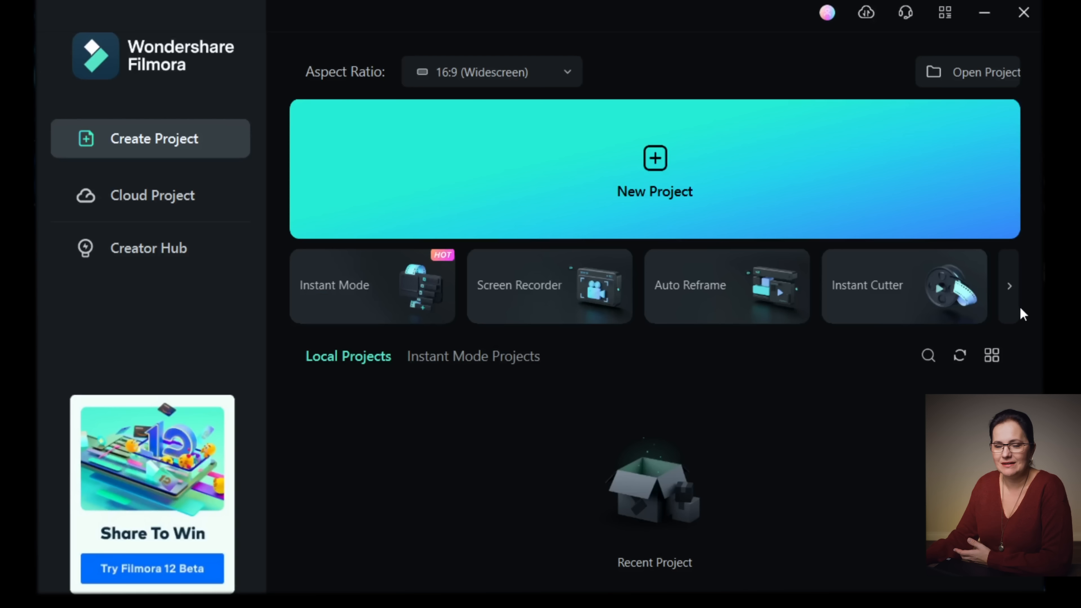
- Launch Auto Beat Sync, pause the preview and set the whole length to 20 seconds
{"action": "left_click", "coordinate": [1014, 294]}
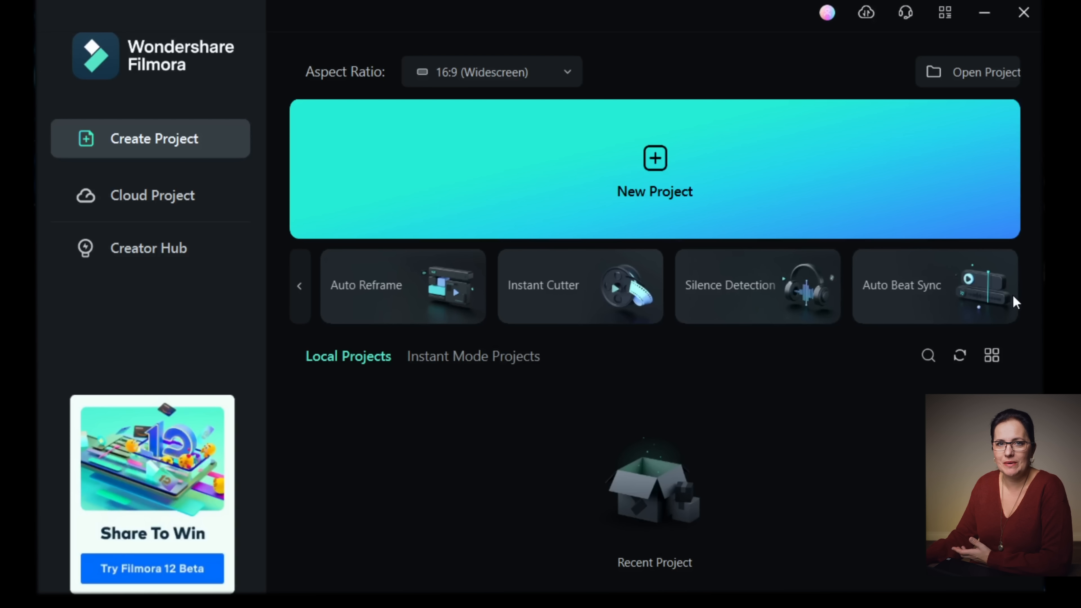
{"action": "left_click", "coordinate": [937, 285]}
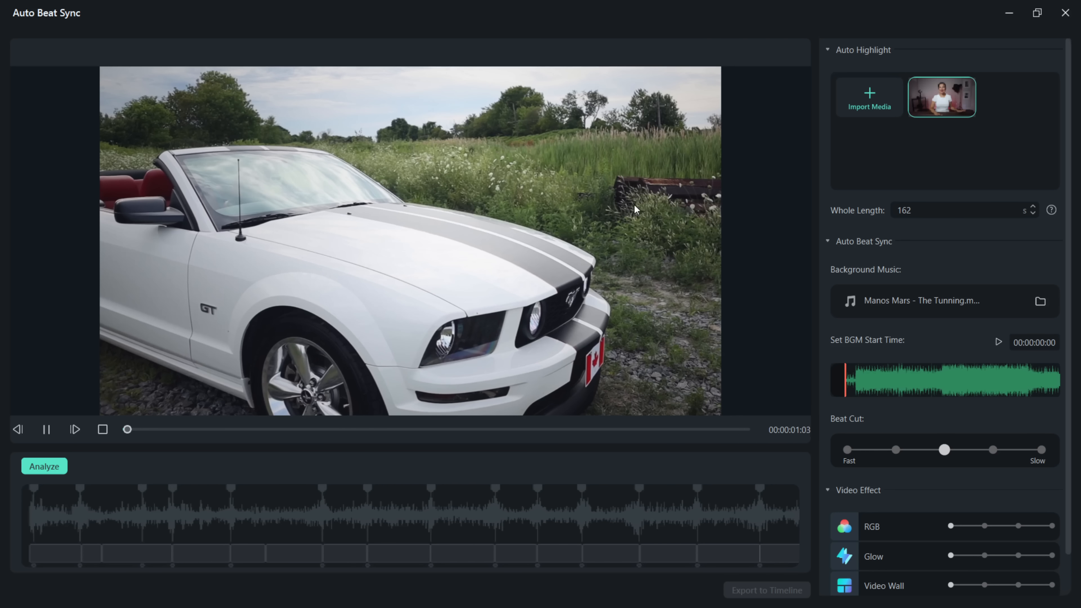
{"action": "left_click", "coordinate": [46, 429]}
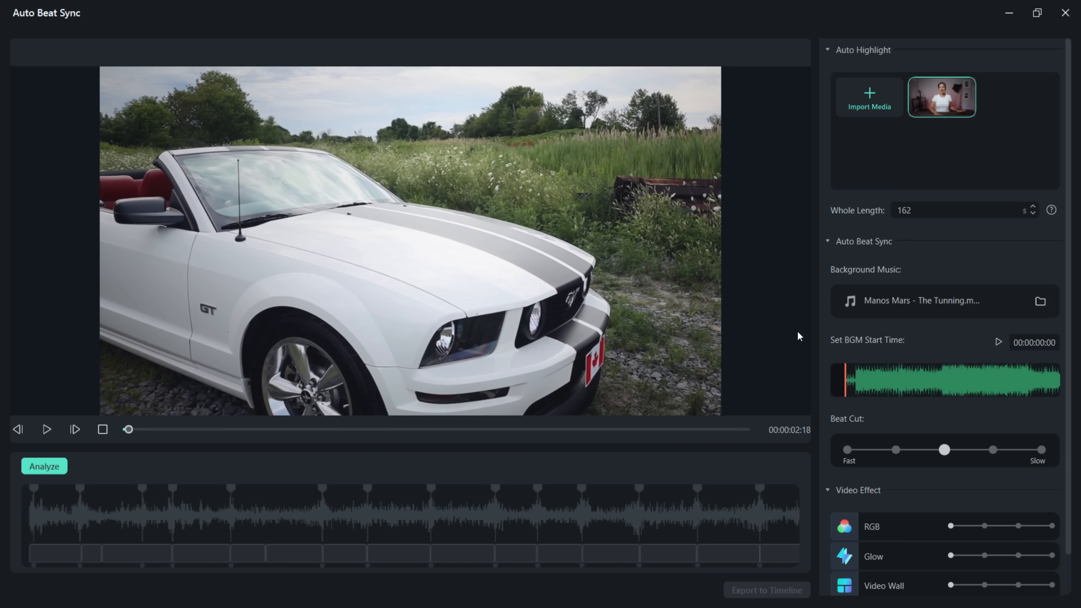
{"action": "left_click", "coordinate": [1032, 206]}
{"action": "left_click_drag", "start_coordinate": [1032, 205], "coordinate": [1032, 206]}
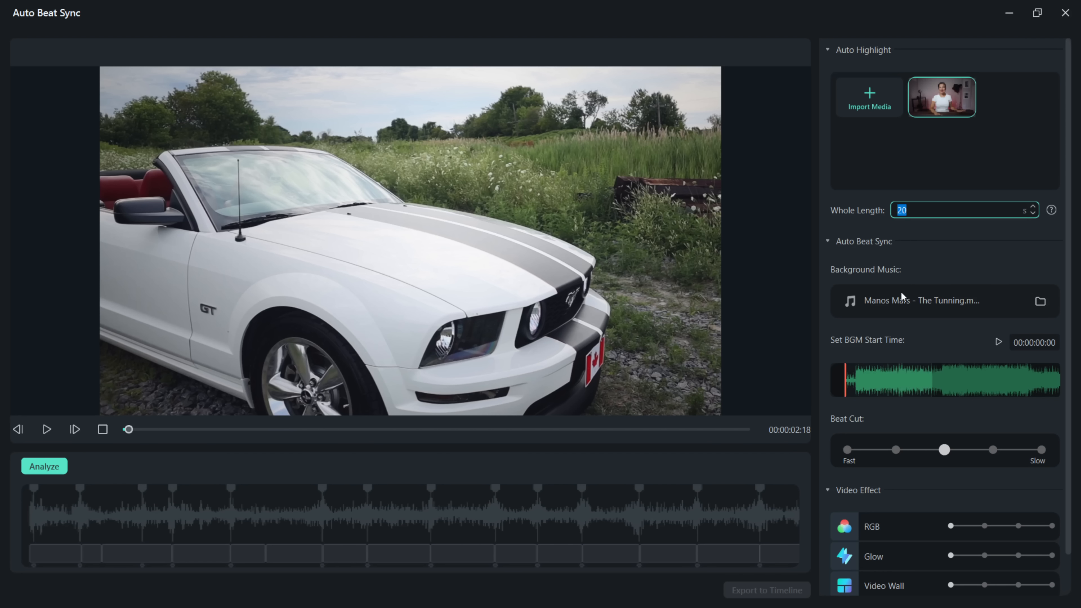
- Set Beat Cut one notch slower than the middle and analyze the clip against the background music
{"action": "left_click", "coordinate": [993, 450]}
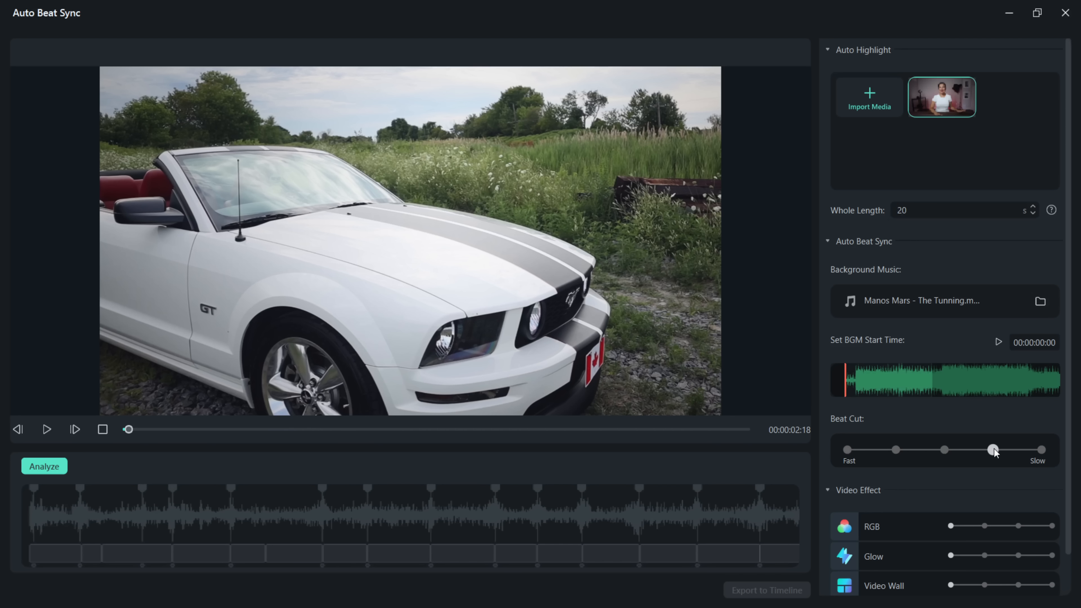
{"action": "scroll", "coordinate": [1067, 377], "scroll_direction": "down", "scroll_amount": 2}
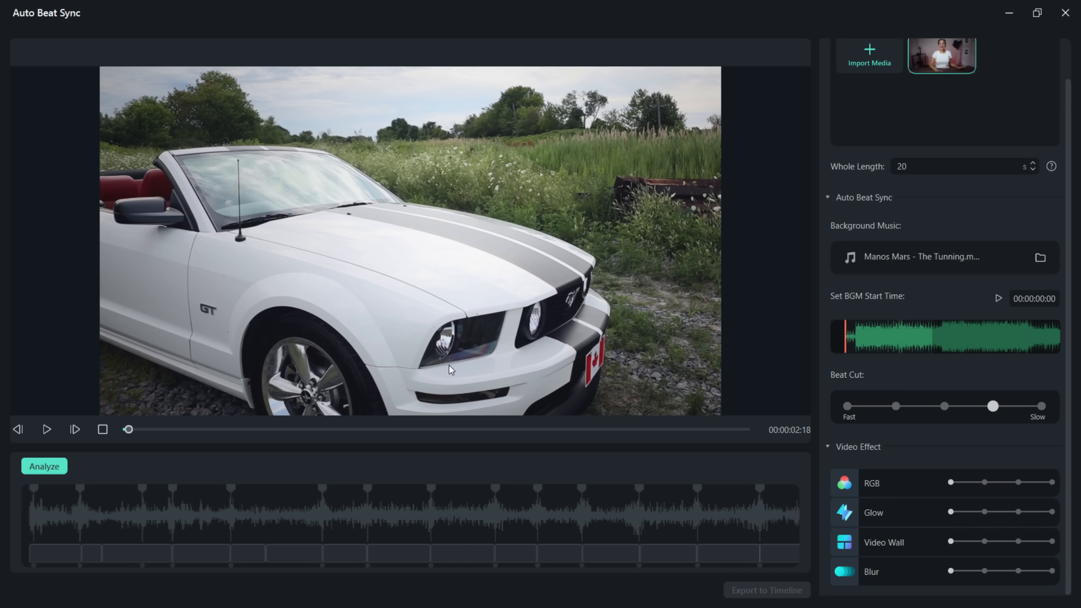
{"action": "left_click", "coordinate": [44, 465]}
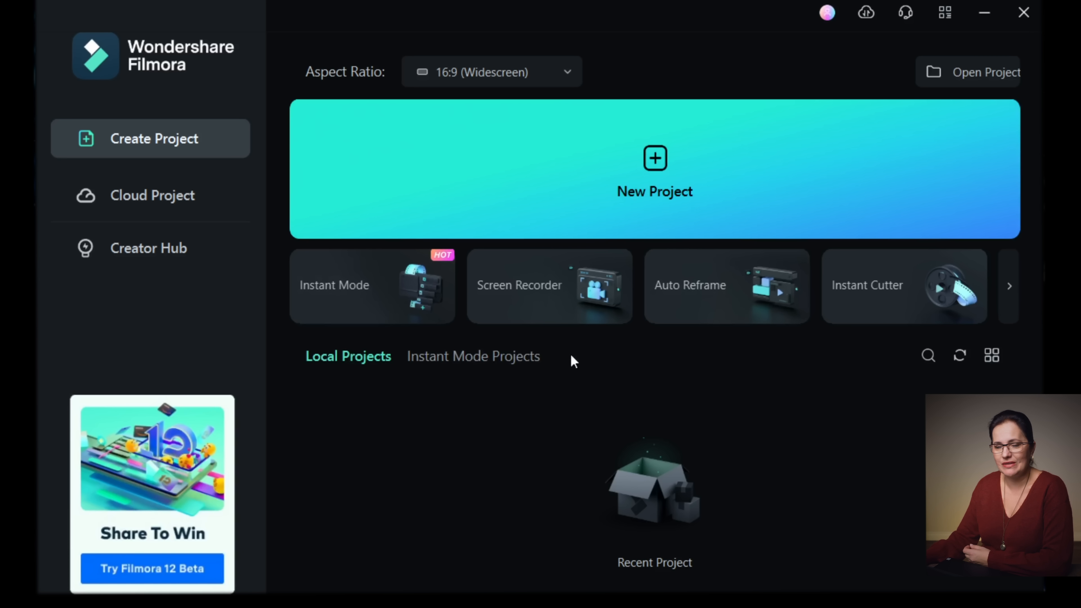
- Check the Instant Mode projects list and create a new 16:9 widescreen project
{"action": "left_click", "coordinate": [481, 356]}
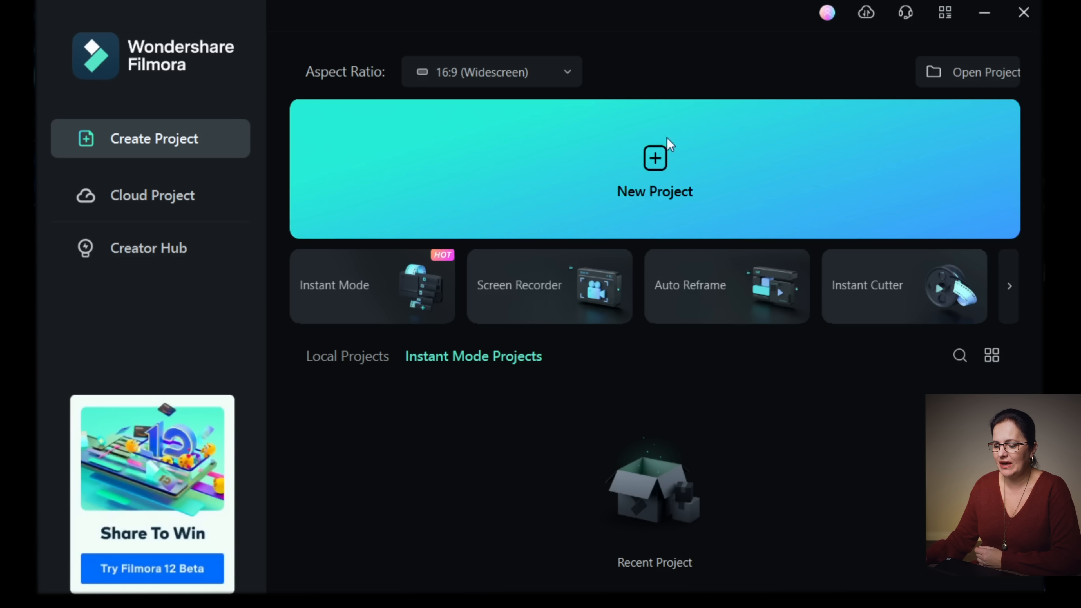
{"action": "left_click", "coordinate": [567, 179]}
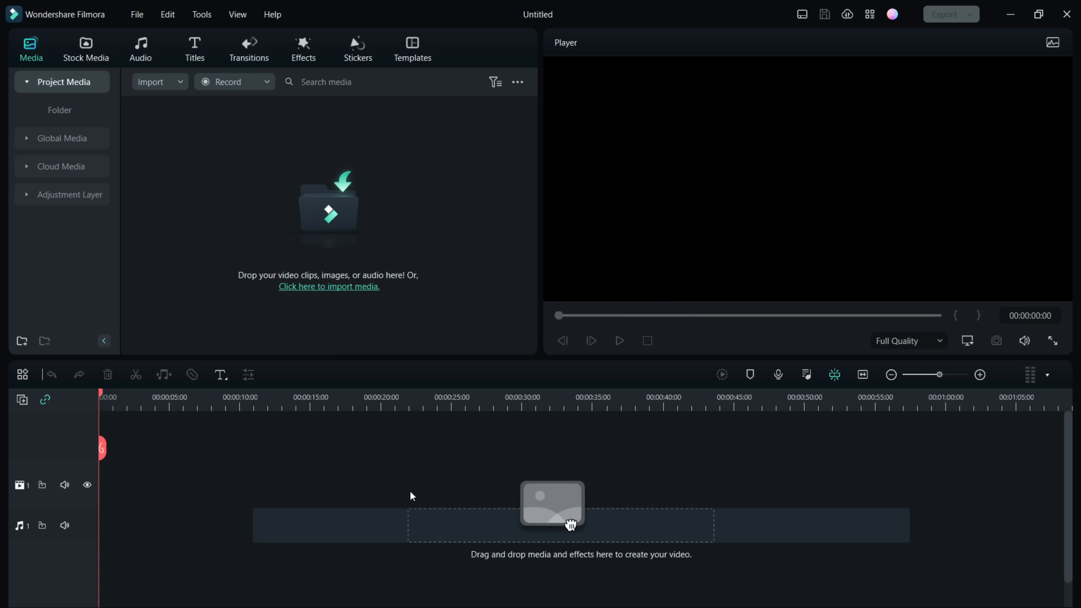
- Switch the editor's workspace layout from Classic to Default
{"action": "left_click", "coordinate": [802, 15]}
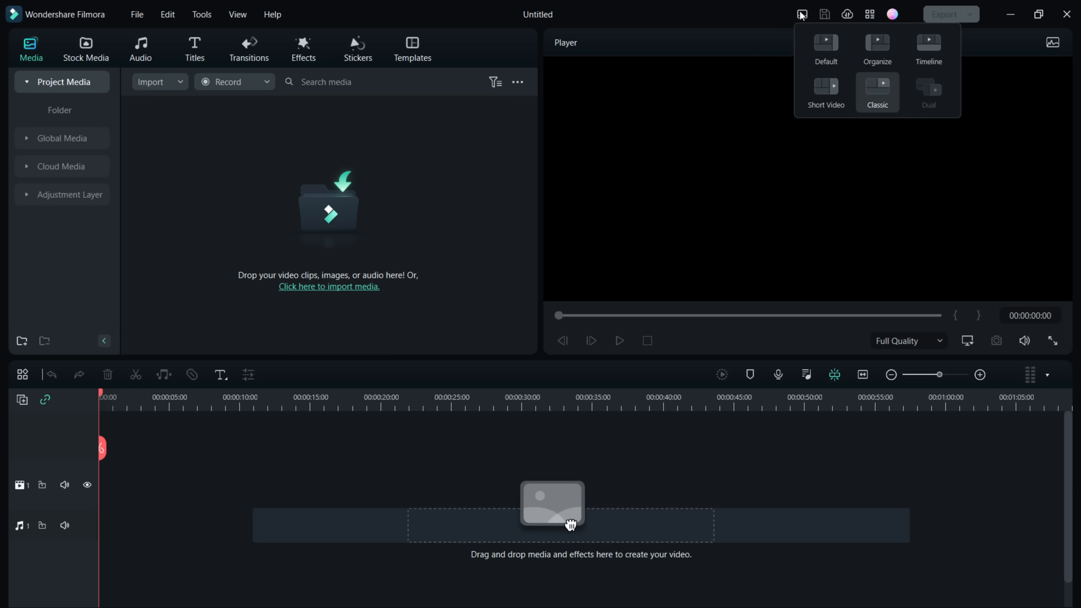
{"action": "left_click", "coordinate": [823, 42]}
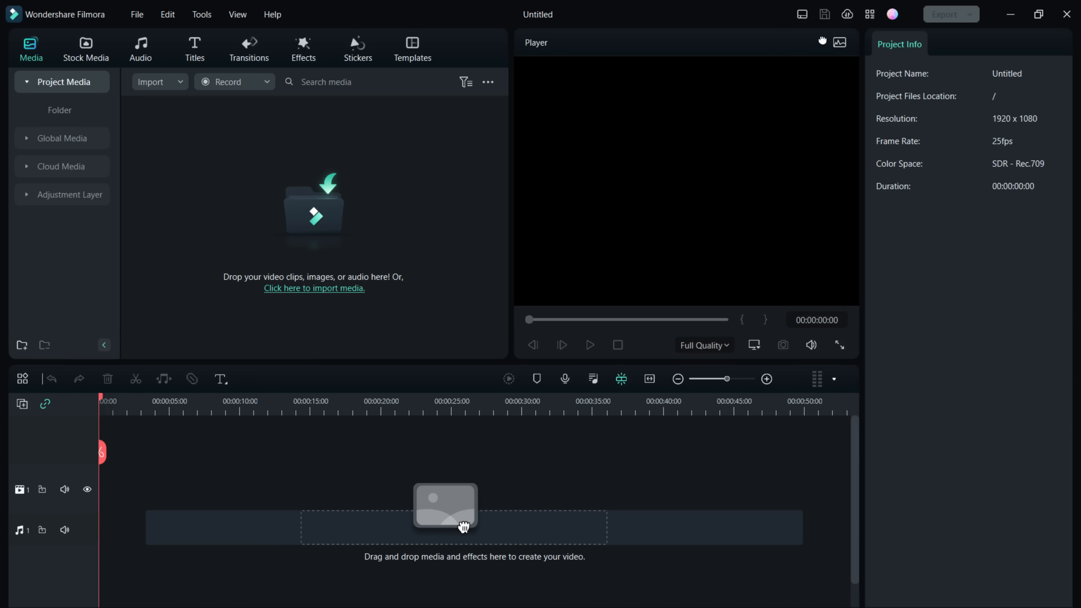
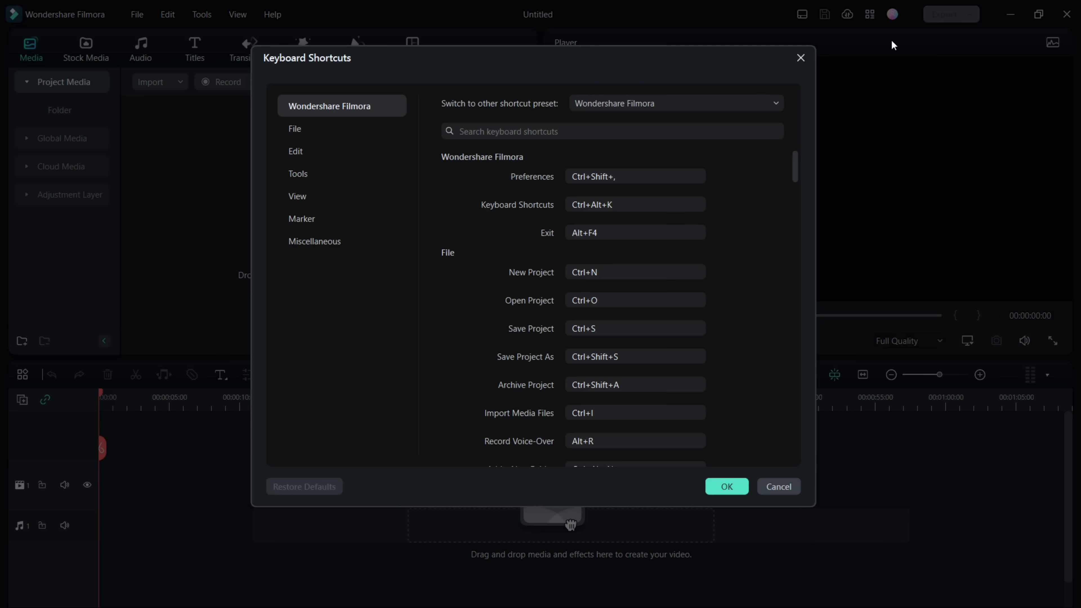
- Review the keyboard shortcuts down to the Tools and View commands and close the list
{"action": "left_click_drag", "start_coordinate": [795, 164], "coordinate": [765, 354]}
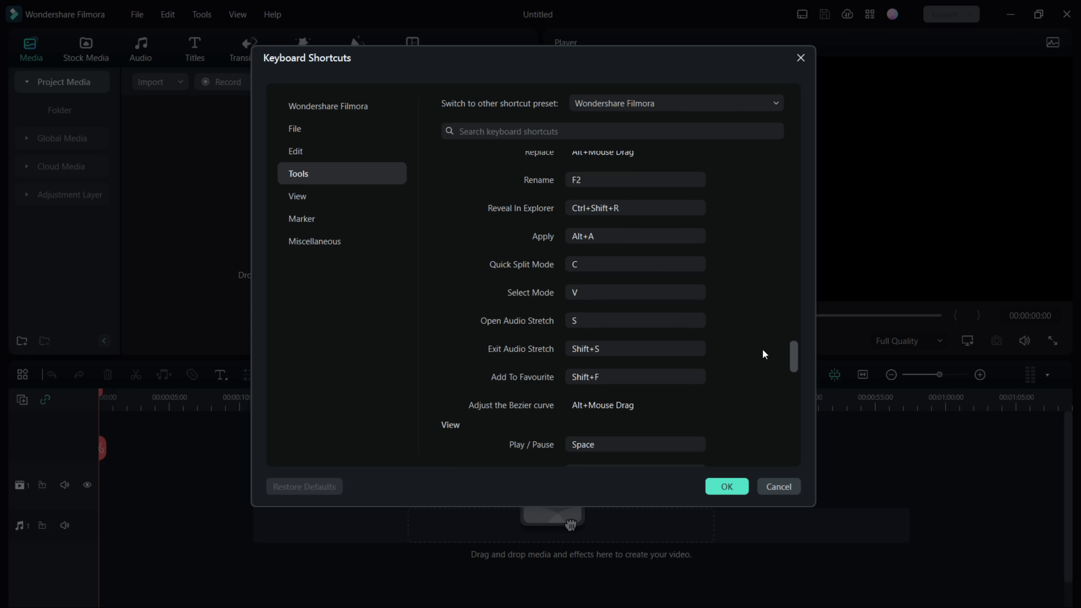
{"action": "left_click", "coordinate": [800, 58]}
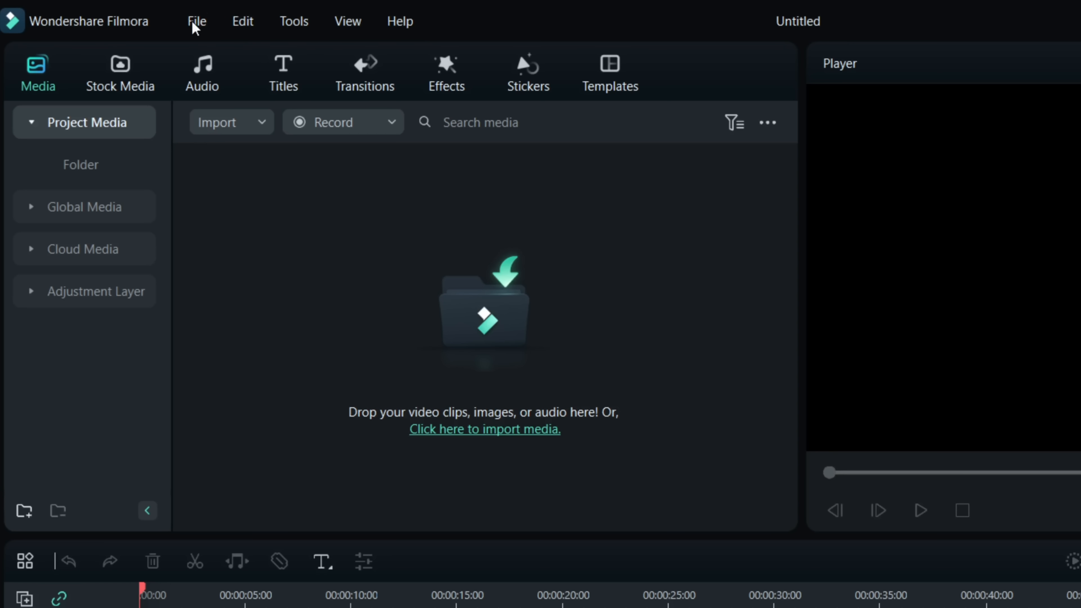
- Look through the editor's File, Edit, View and Help commands
{"action": "left_click", "coordinate": [196, 23]}
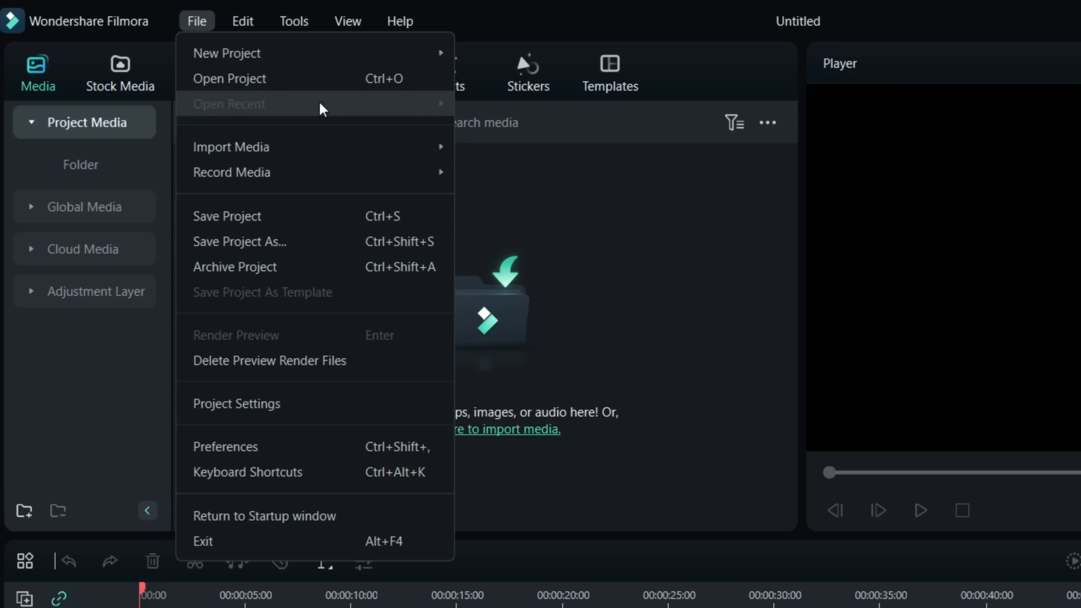
{"action": "left_click", "coordinate": [243, 21]}
{"action": "left_click", "coordinate": [243, 21]}
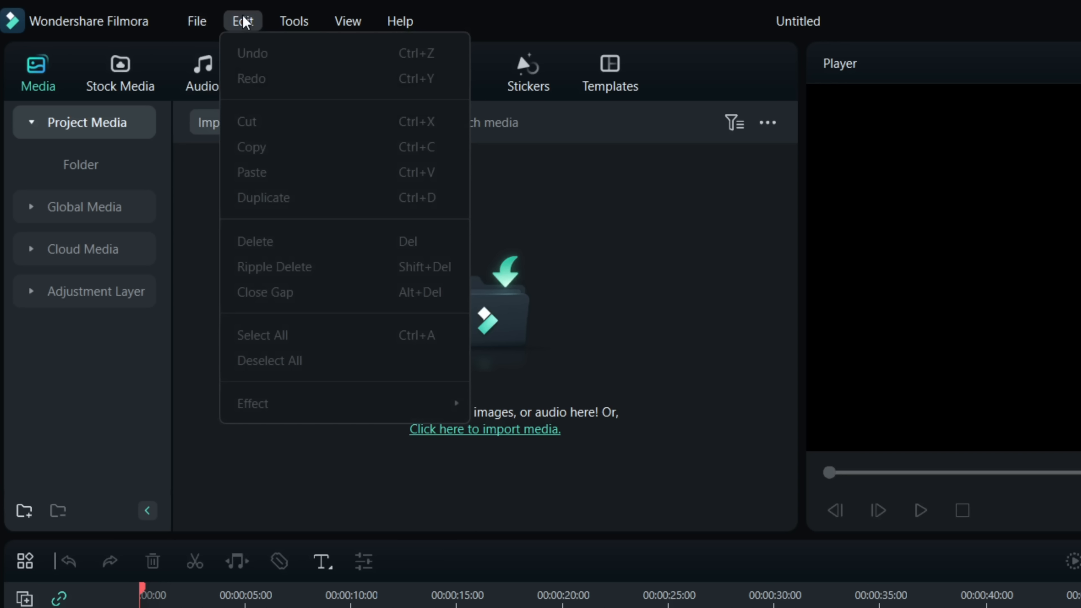
{"action": "mouse_move", "coordinate": [312, 27]}
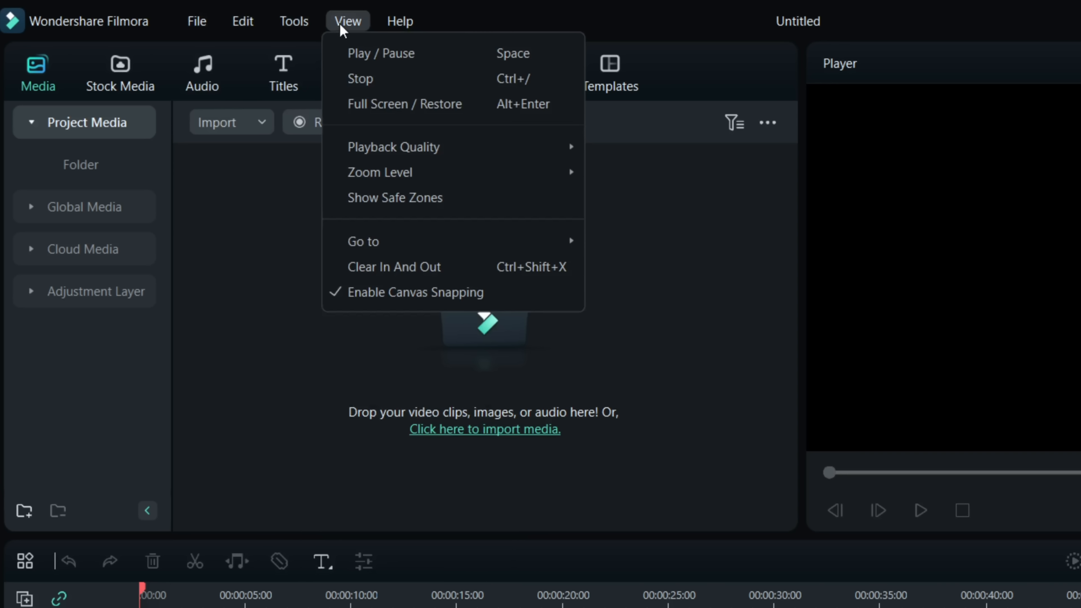
{"action": "mouse_move", "coordinate": [400, 24]}
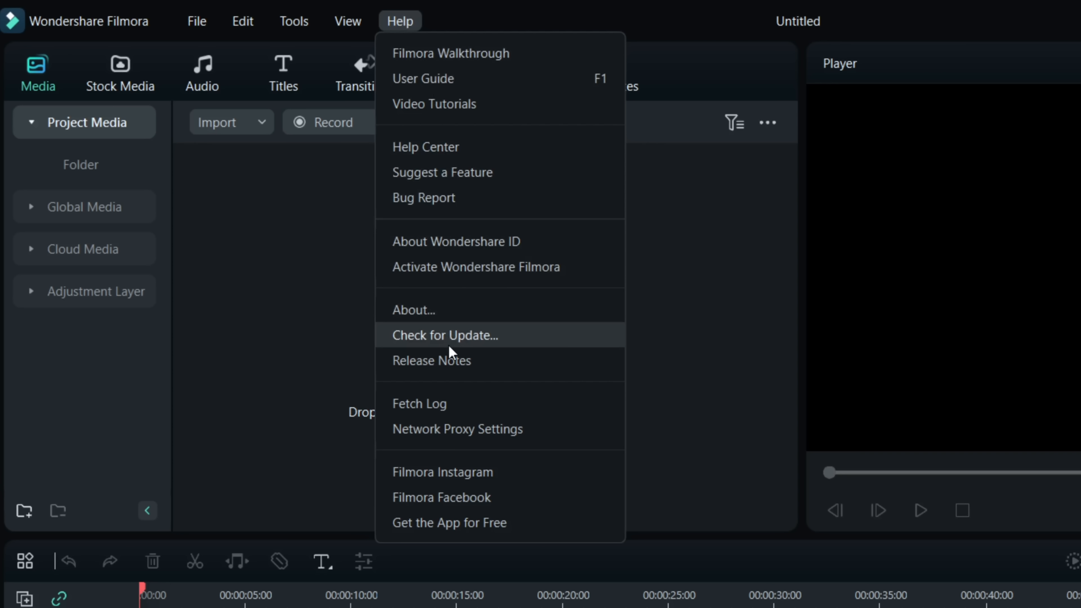
{"action": "left_click", "coordinate": [549, 21]}
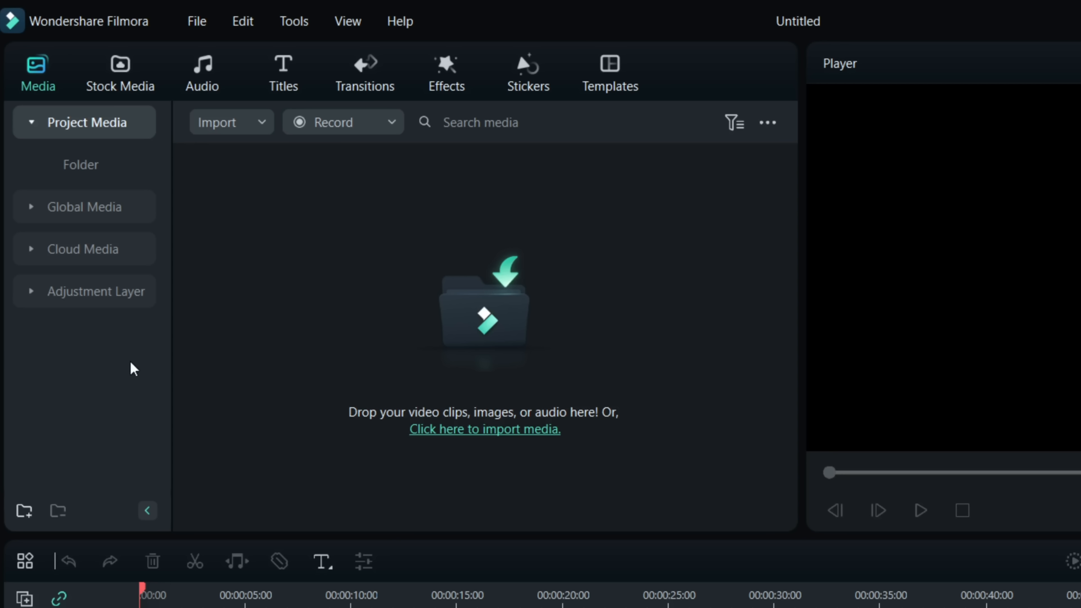
- Browse the stock media, audio and titles libraries and return to the project media
{"action": "left_click", "coordinate": [136, 85]}
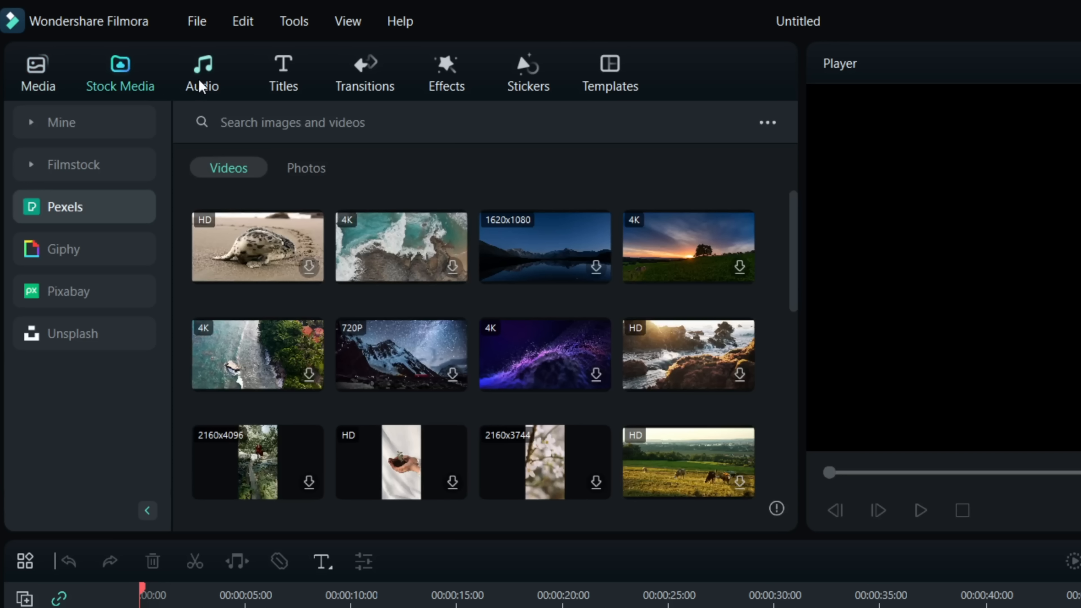
{"action": "left_click", "coordinate": [197, 83]}
{"action": "left_click", "coordinate": [278, 85]}
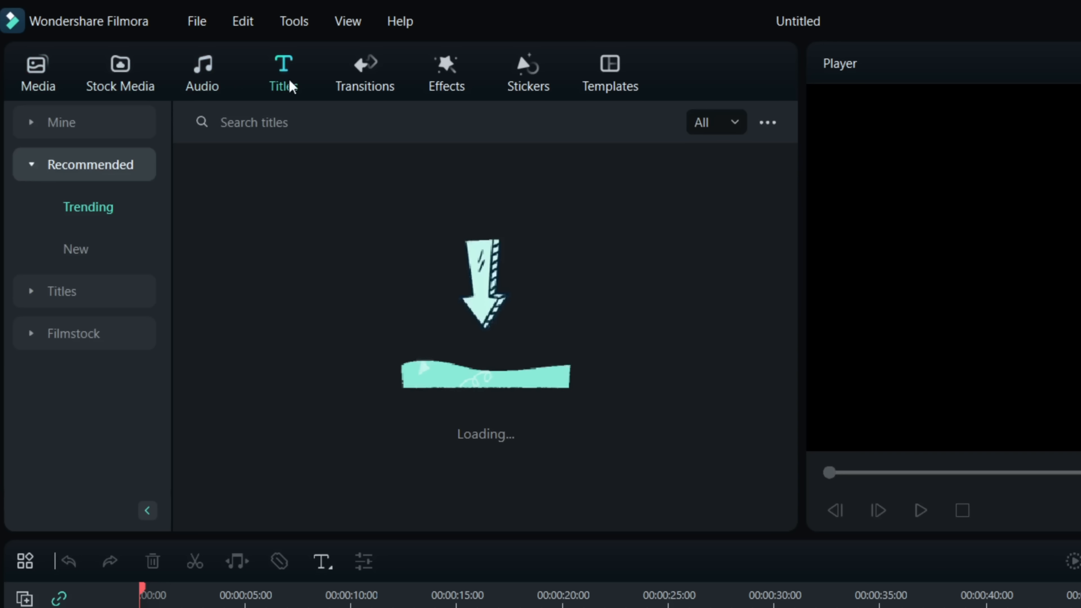
{"action": "left_click", "coordinate": [30, 68]}
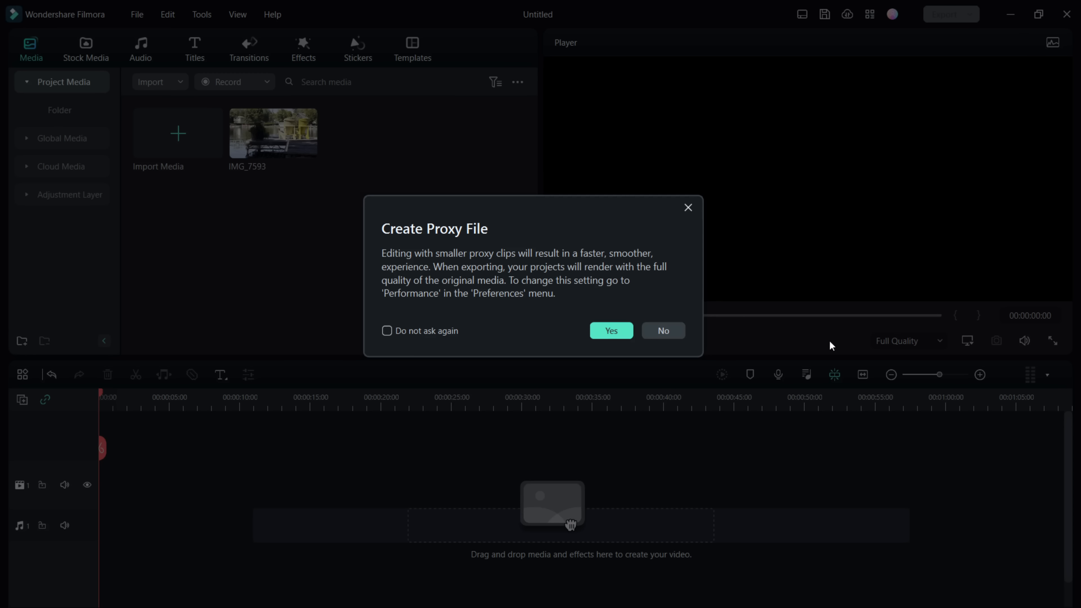
- Agree to create proxy files for the imported clips IMG_7593, IMG_7589 and IMG_7604
{"action": "left_click", "coordinate": [611, 331]}
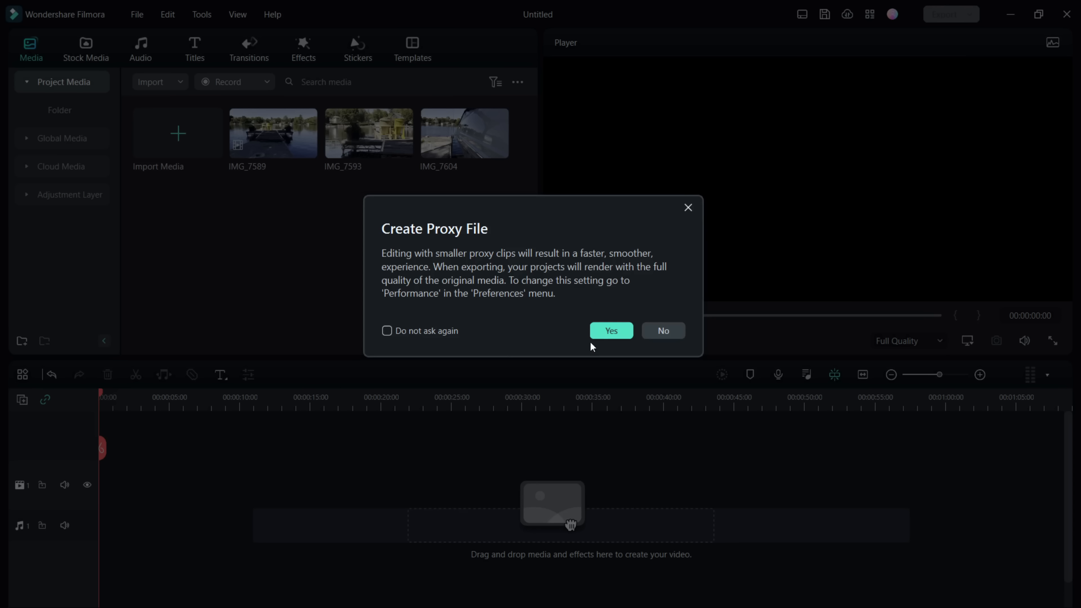
{"action": "left_click", "coordinate": [606, 329]}
{"action": "left_click", "coordinate": [374, 300]}
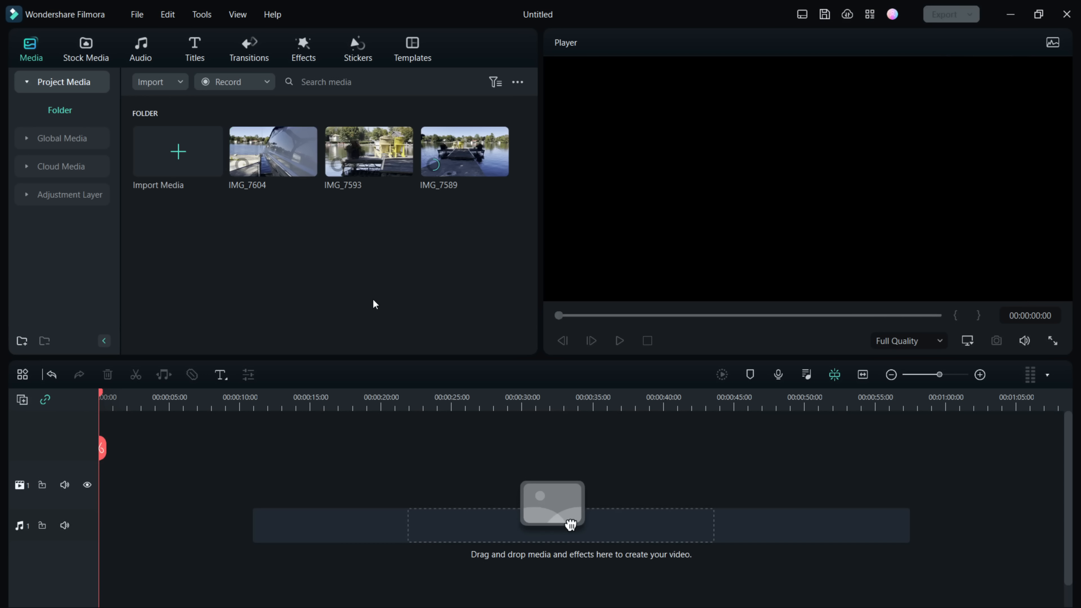
- Place the IMG_7604 clip on the timeline in two different ways, deleting it each time
{"action": "left_click_drag", "start_coordinate": [275, 156], "coordinate": [115, 502]}
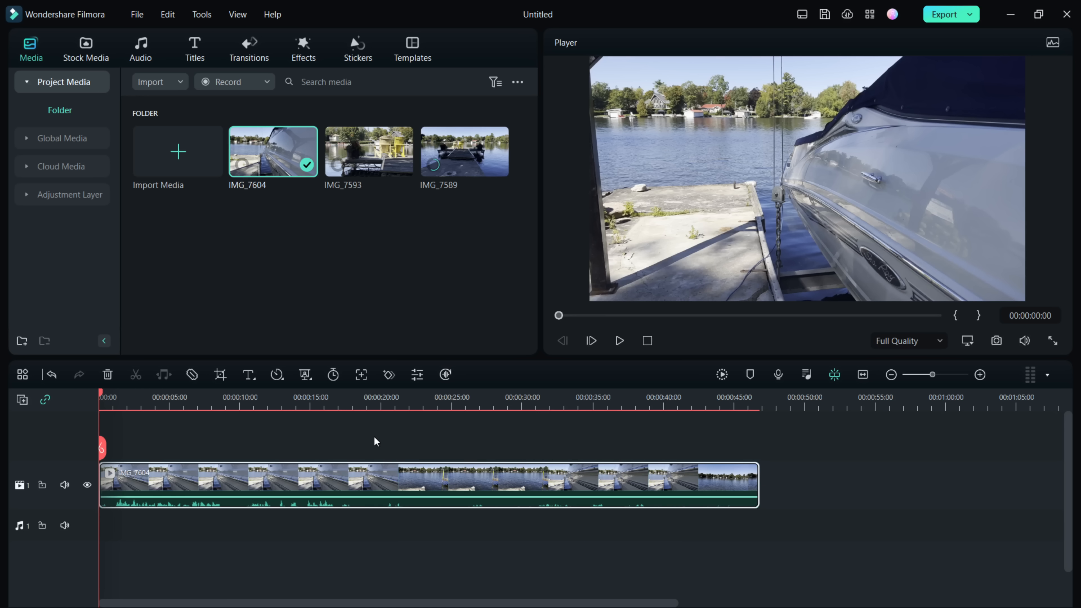
{"action": "key", "text": "Delete"}
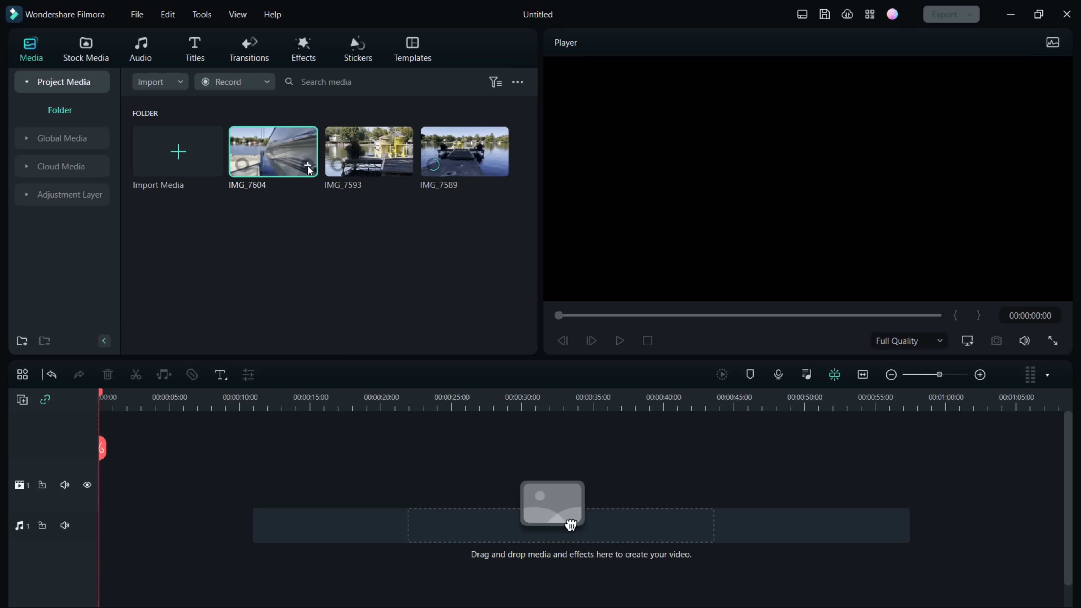
{"action": "left_click", "coordinate": [308, 166]}
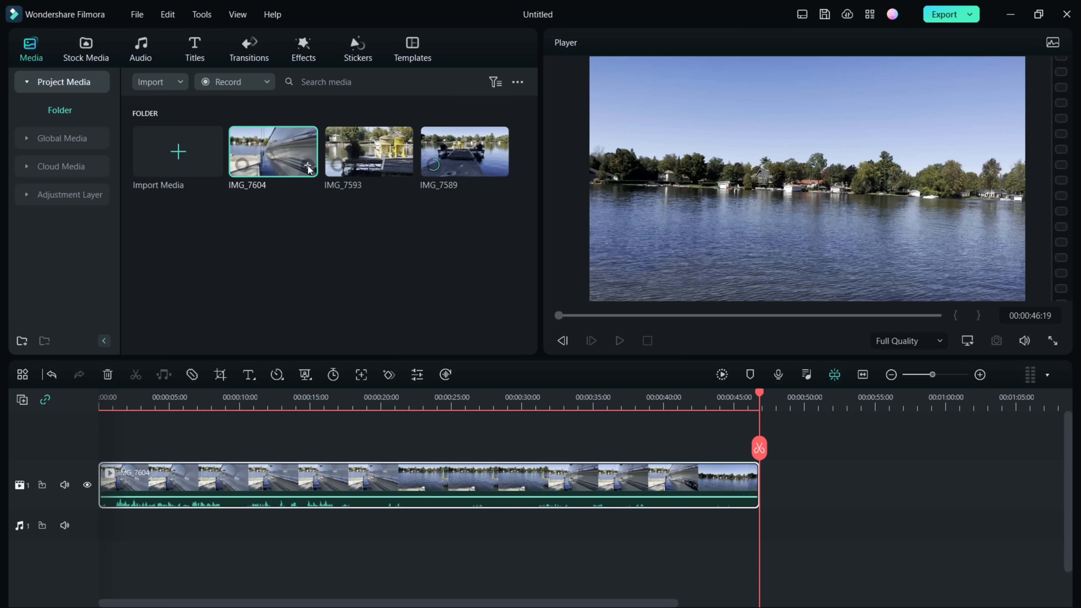
{"action": "key", "text": "Delete"}
- Preview IMG_7604 in the player and review the available media import sources and recording options
{"action": "double_click", "coordinate": [272, 156]}
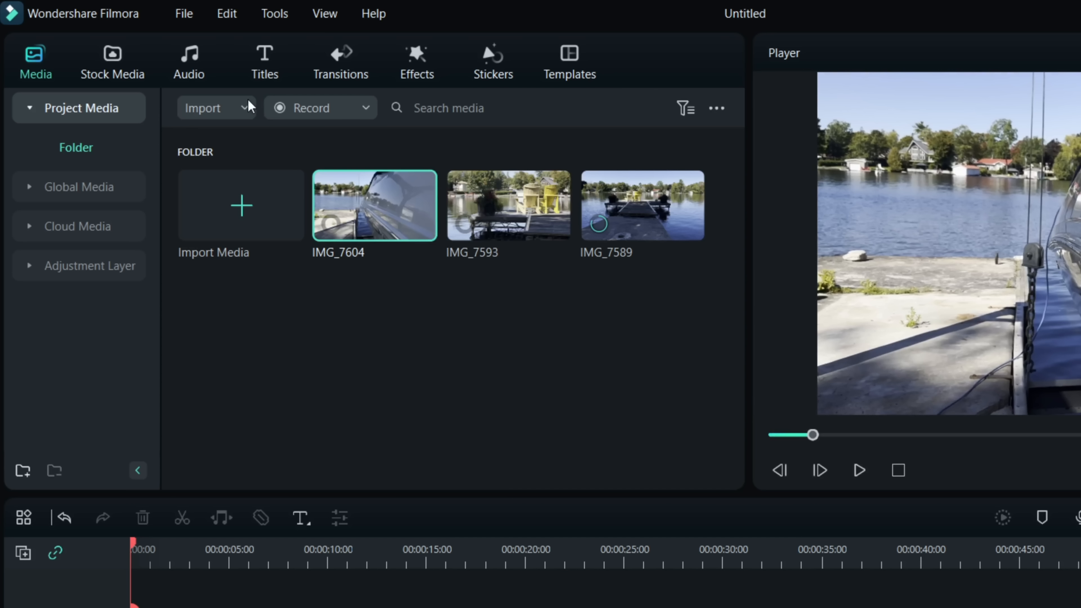
{"action": "left_click", "coordinate": [243, 108]}
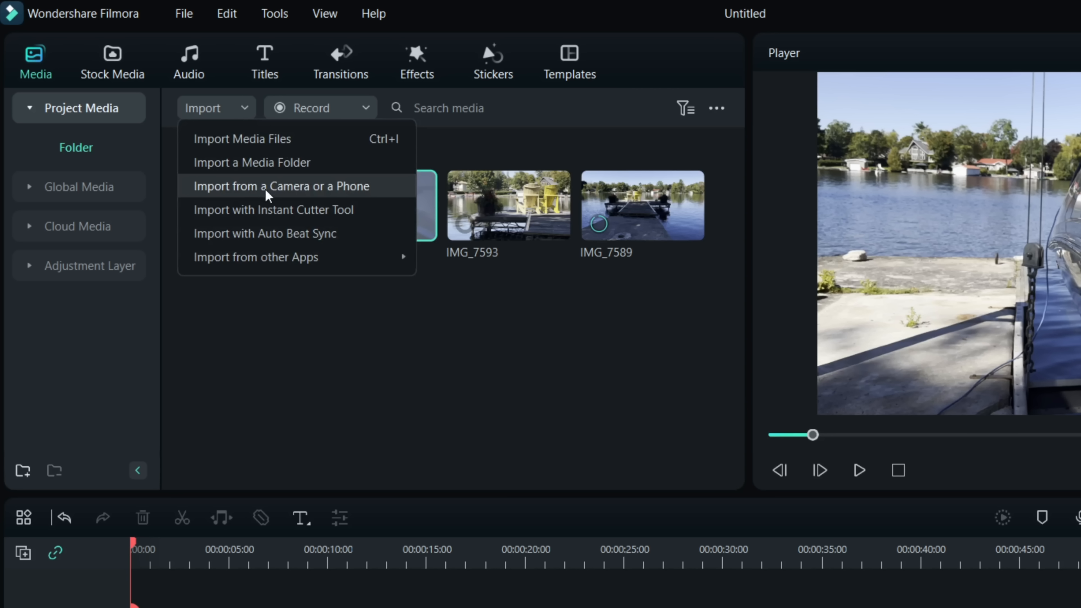
{"action": "mouse_move", "coordinate": [255, 258]}
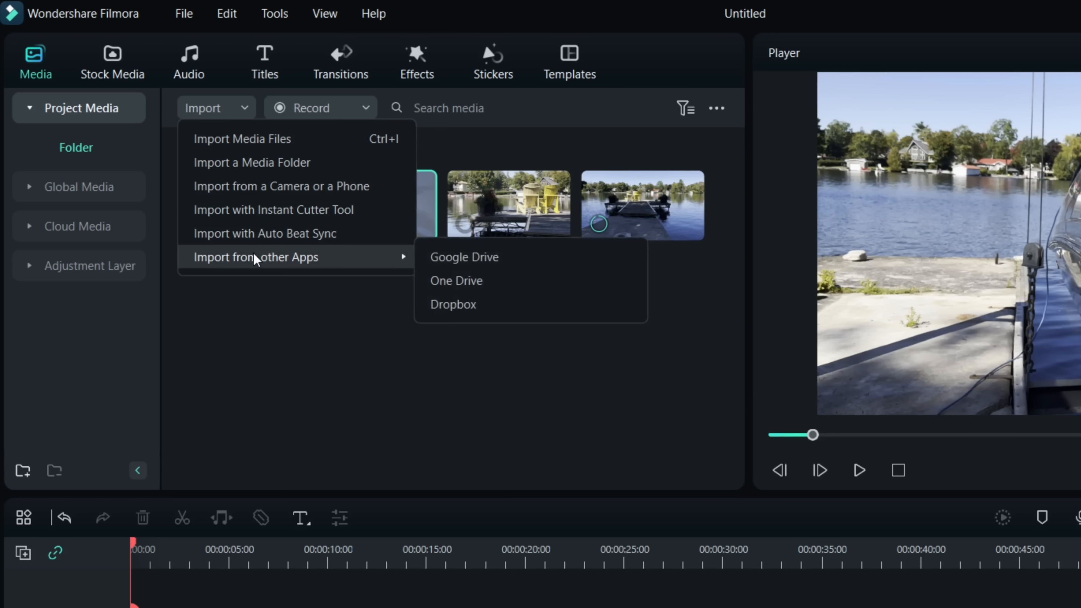
{"action": "left_click", "coordinate": [264, 345]}
{"action": "left_click", "coordinate": [264, 346]}
{"action": "left_click", "coordinate": [364, 108]}
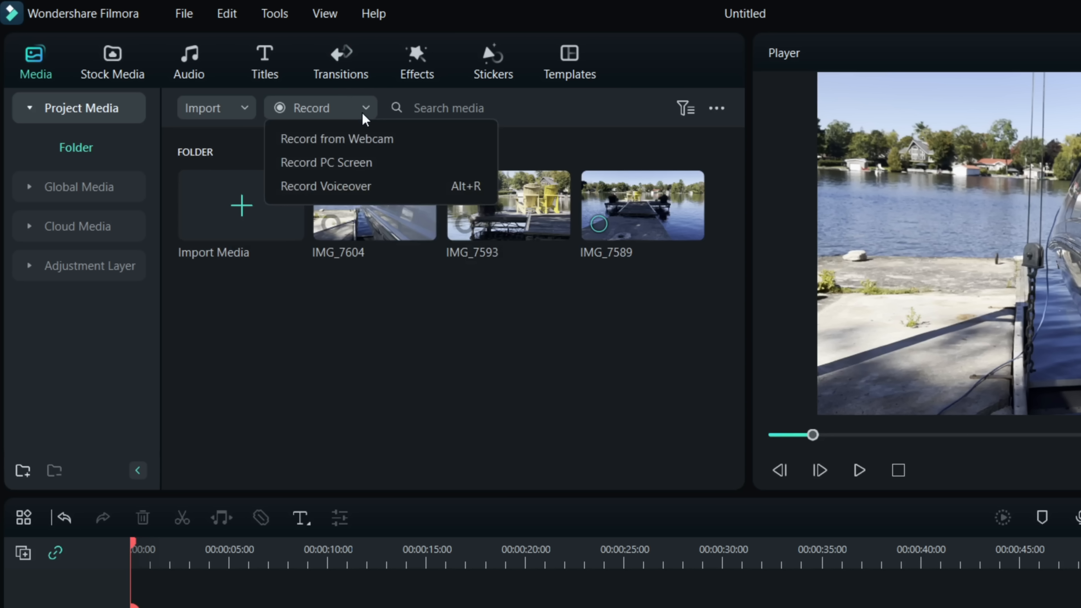
{"action": "left_click", "coordinate": [444, 362]}
- Examine the media filter, view, sort and grouping options and the Global Media and Cloud Media sections
{"action": "left_click", "coordinate": [681, 111]}
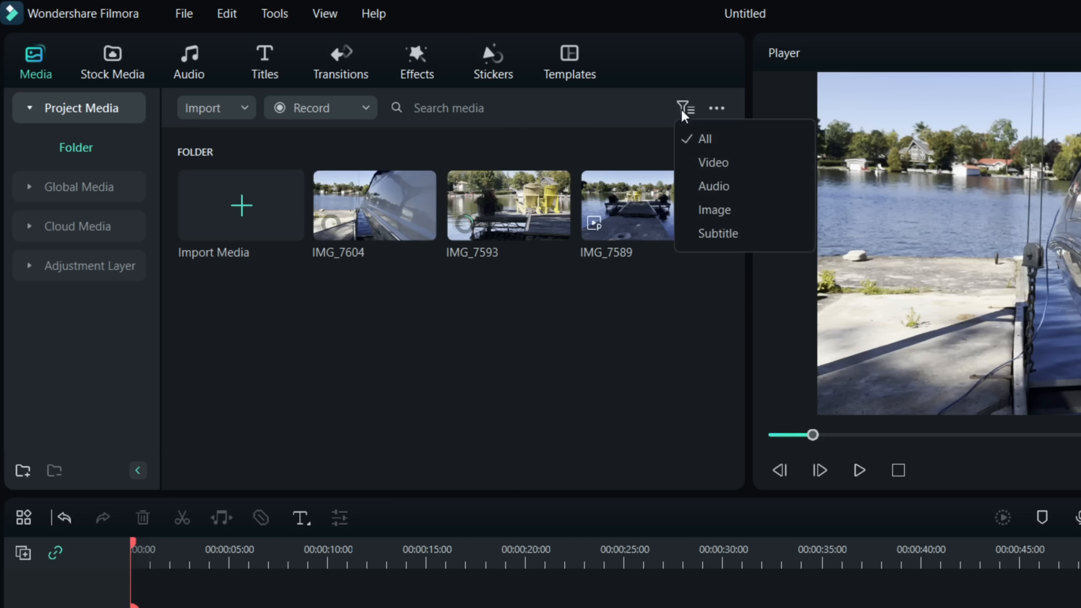
{"action": "left_click", "coordinate": [717, 109]}
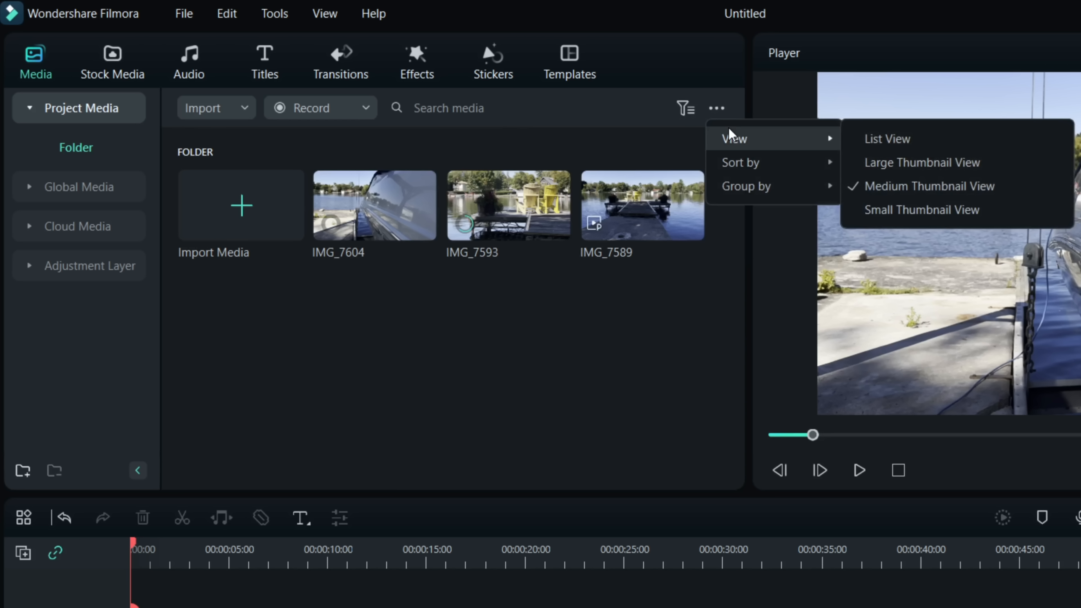
{"action": "mouse_move", "coordinate": [739, 160]}
{"action": "mouse_move", "coordinate": [742, 183]}
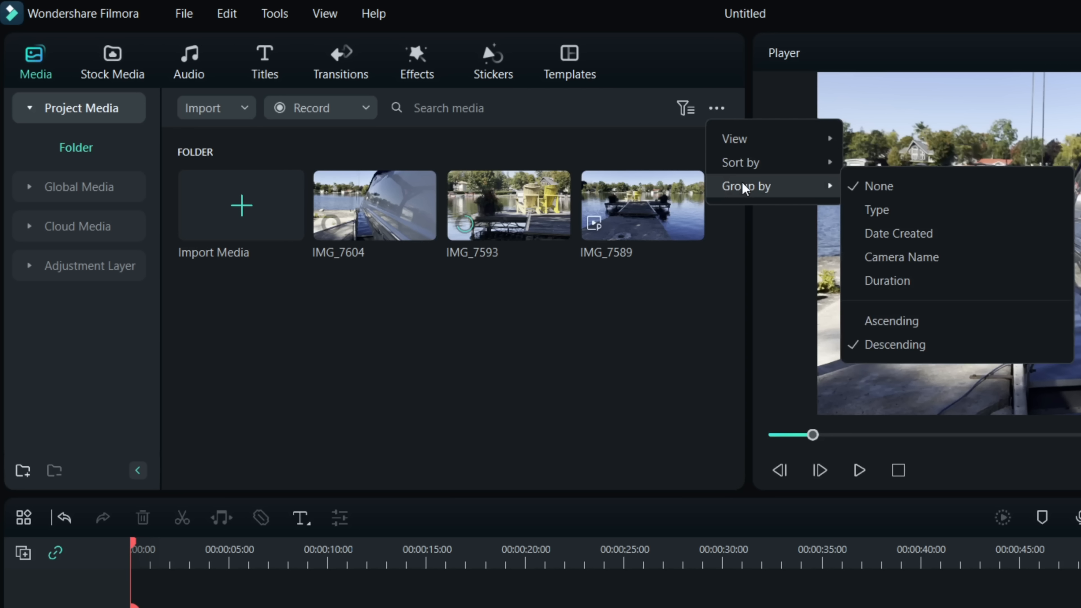
{"action": "left_click", "coordinate": [548, 402]}
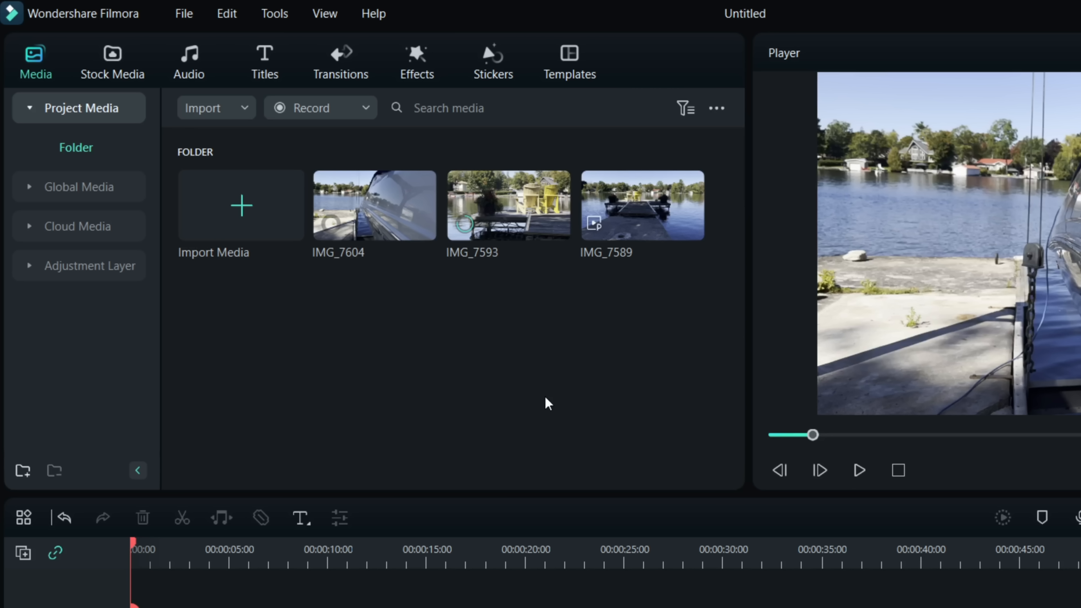
{"action": "left_click", "coordinate": [74, 184]}
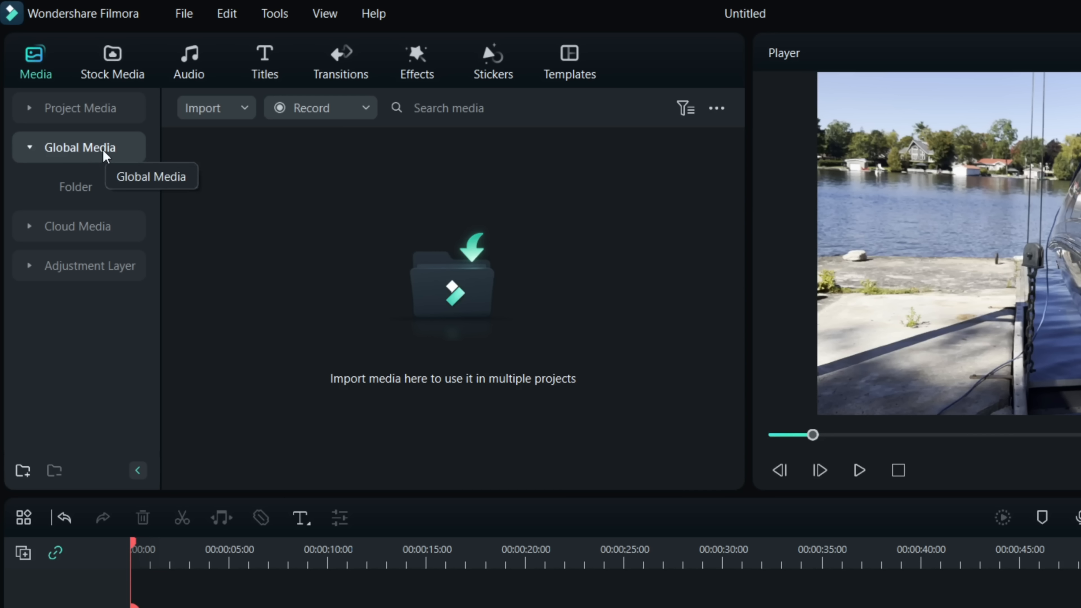
{"action": "left_click", "coordinate": [70, 230]}
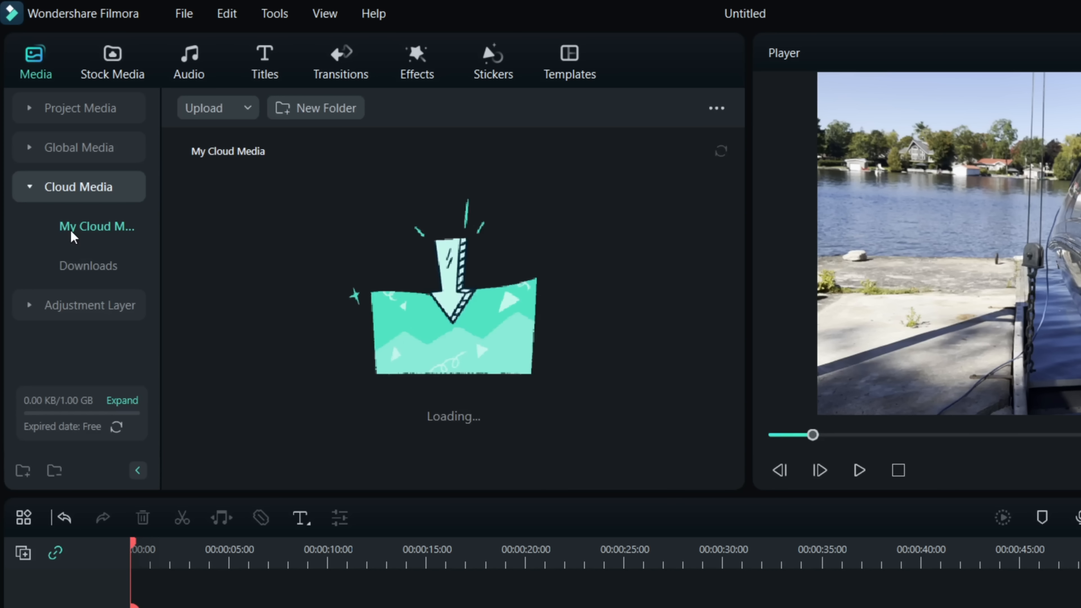
- Add the preset adjustment layer on a track above the clips, spanning all of them, and open its settings
{"action": "left_click", "coordinate": [70, 303]}
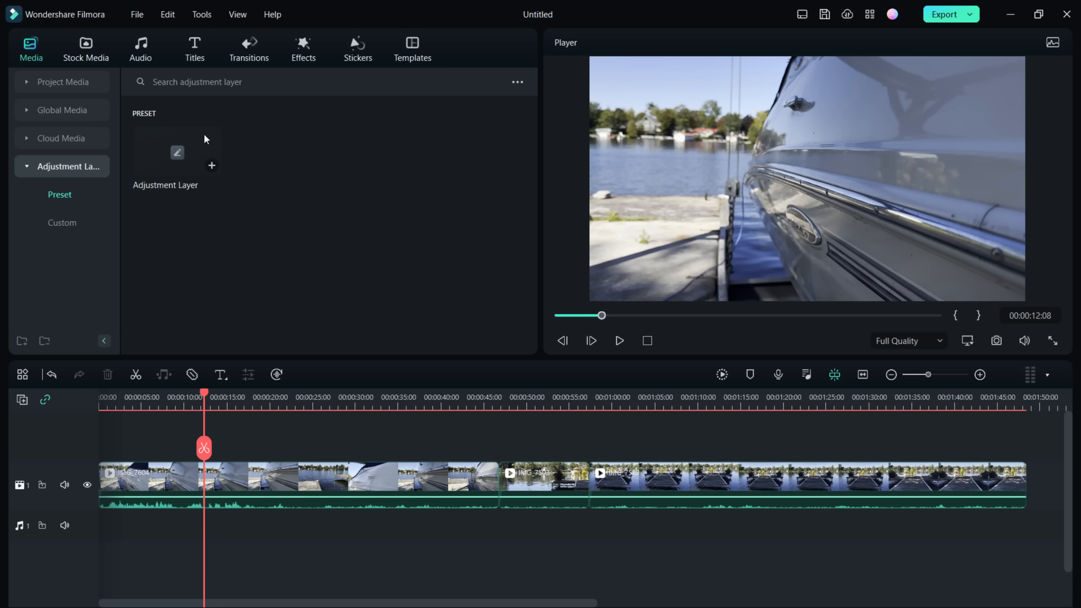
{"action": "left_click_drag", "start_coordinate": [177, 156], "coordinate": [1026, 480]}
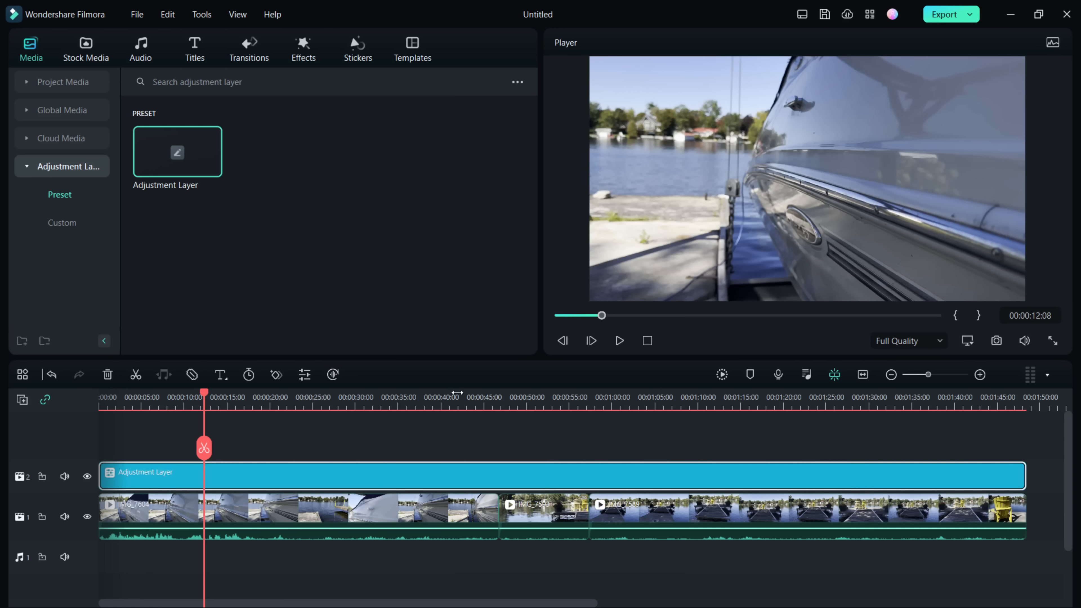
{"action": "double_click", "coordinate": [429, 472]}
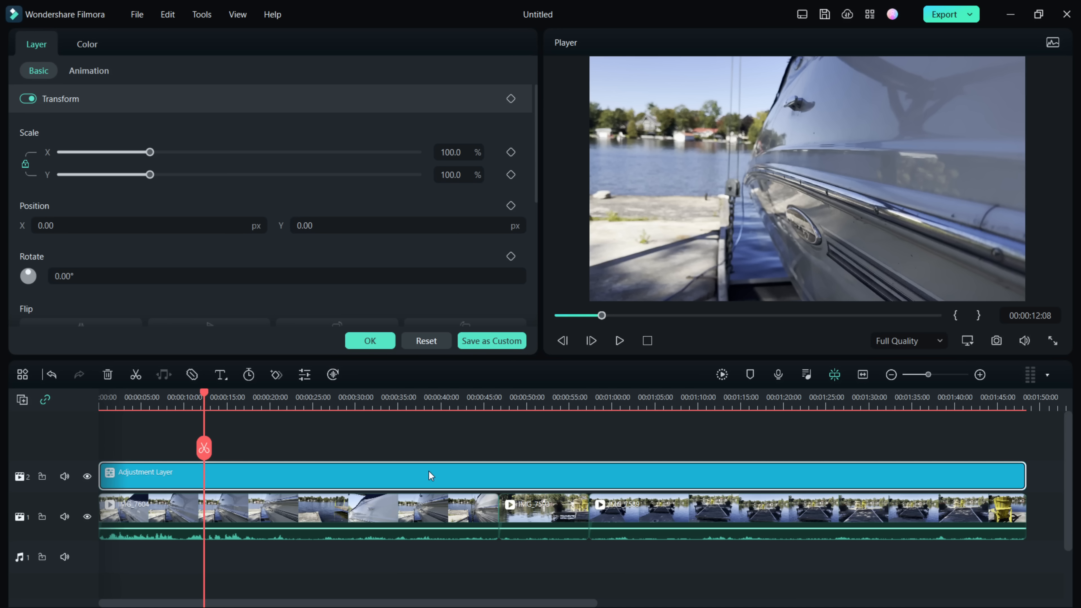
- Try the Vignette 10 and Vignette 9 color presets on the adjustment layer and return to None
{"action": "left_click", "coordinate": [88, 44]}
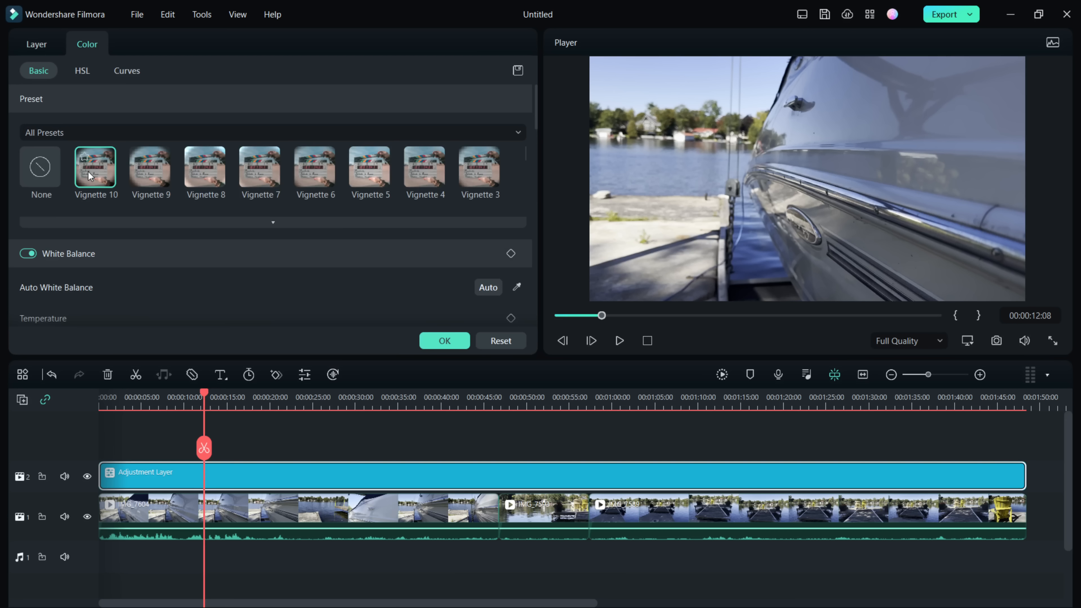
{"action": "left_click", "coordinate": [114, 172]}
{"action": "left_click", "coordinate": [154, 174]}
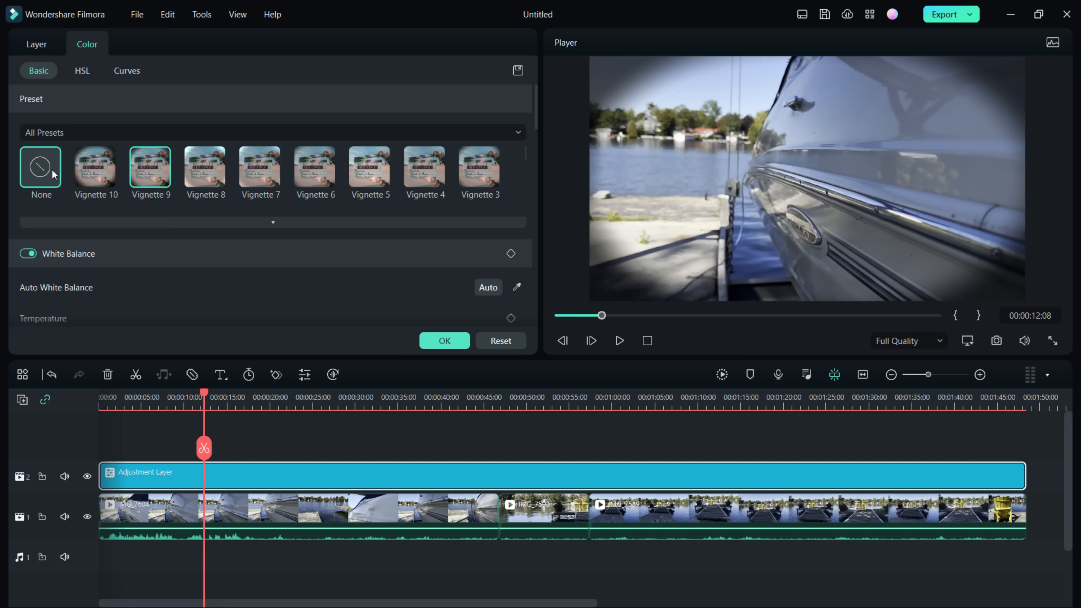
{"action": "left_click", "coordinate": [48, 178]}
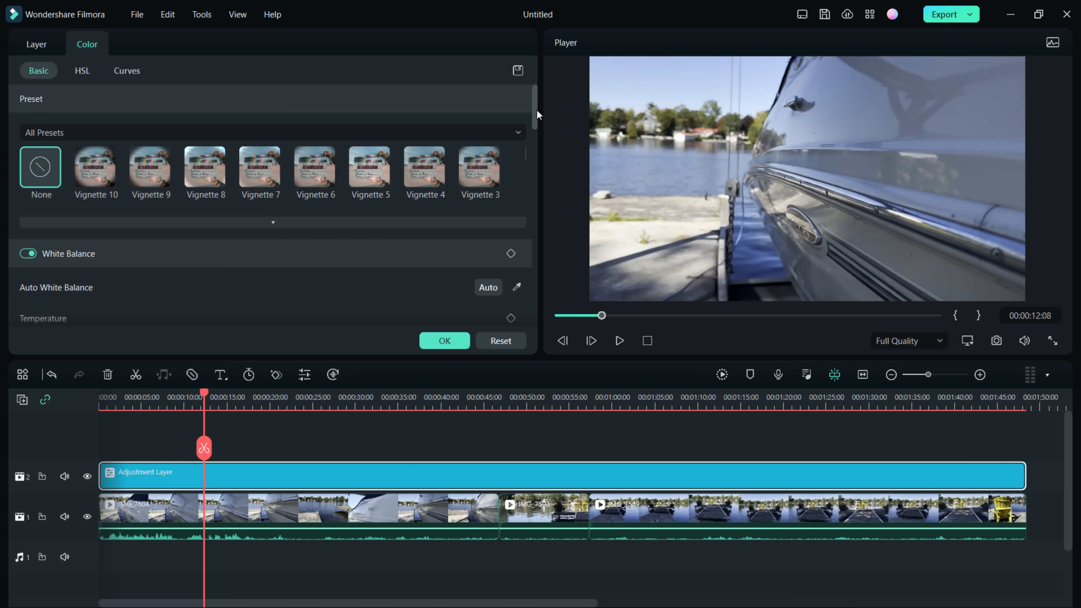
- Warm the adjustment layer's white balance and set its exposure to -0.3, brightness to 2.6 and contrast to 0.6
{"action": "scroll", "coordinate": [537, 116], "scroll_direction": "down", "scroll_amount": 3}
{"action": "left_click_drag", "start_coordinate": [242, 224], "coordinate": [271, 224]}
{"action": "left_click_drag", "start_coordinate": [536, 142], "coordinate": [529, 172]}
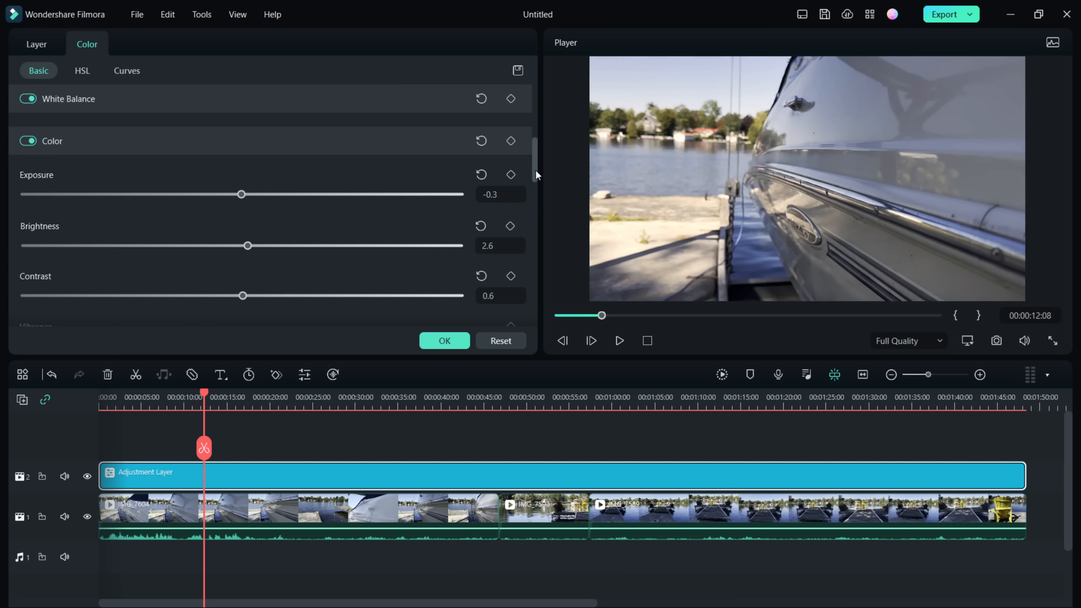
- Go through the remaining basic color controls down to Color Match, slightly altering the adjustment layer's vignette
{"action": "left_click_drag", "start_coordinate": [535, 169], "coordinate": [524, 196]}
{"action": "scroll", "coordinate": [519, 202], "scroll_direction": "down", "scroll_amount": 1}
{"action": "left_click", "coordinate": [517, 204]}
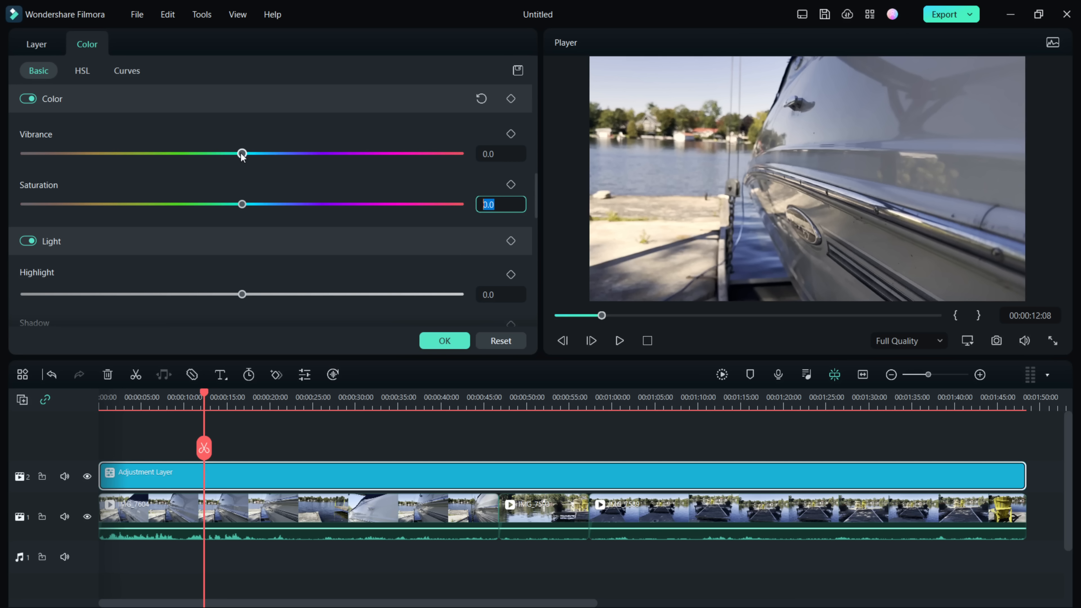
{"action": "scroll", "coordinate": [526, 232], "scroll_direction": "down", "scroll_amount": 5}
{"action": "left_click", "coordinate": [242, 174]}
{"action": "left_click_drag", "start_coordinate": [245, 177], "coordinate": [235, 175]}
{"action": "scroll", "coordinate": [488, 265], "scroll_direction": "down", "scroll_amount": 5}
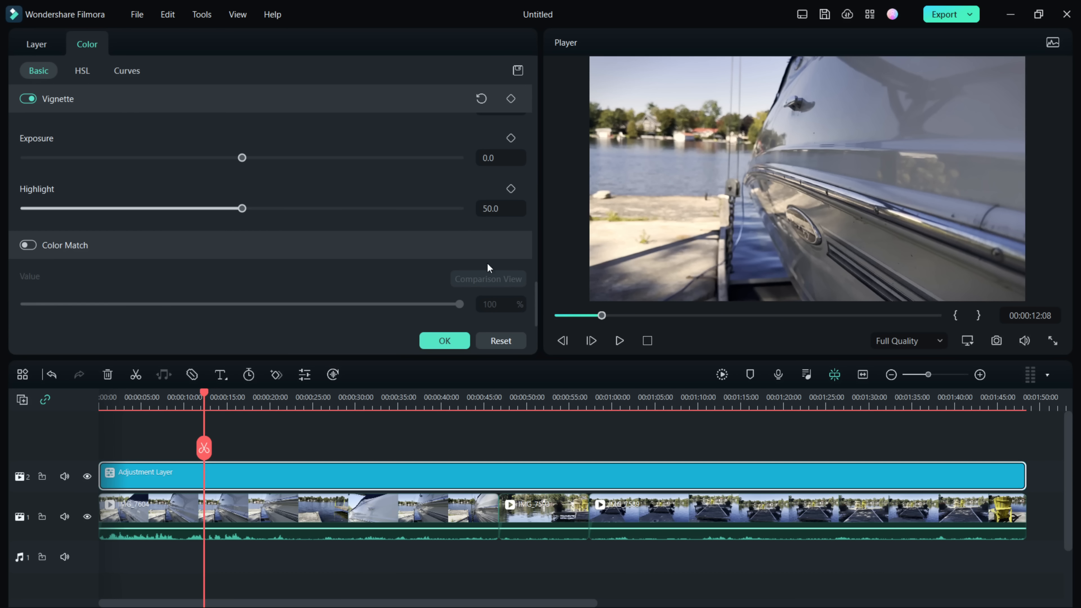
- Check the adjustment layer's HSL and Curves controls and return to its transform settings
{"action": "left_click", "coordinate": [81, 70]}
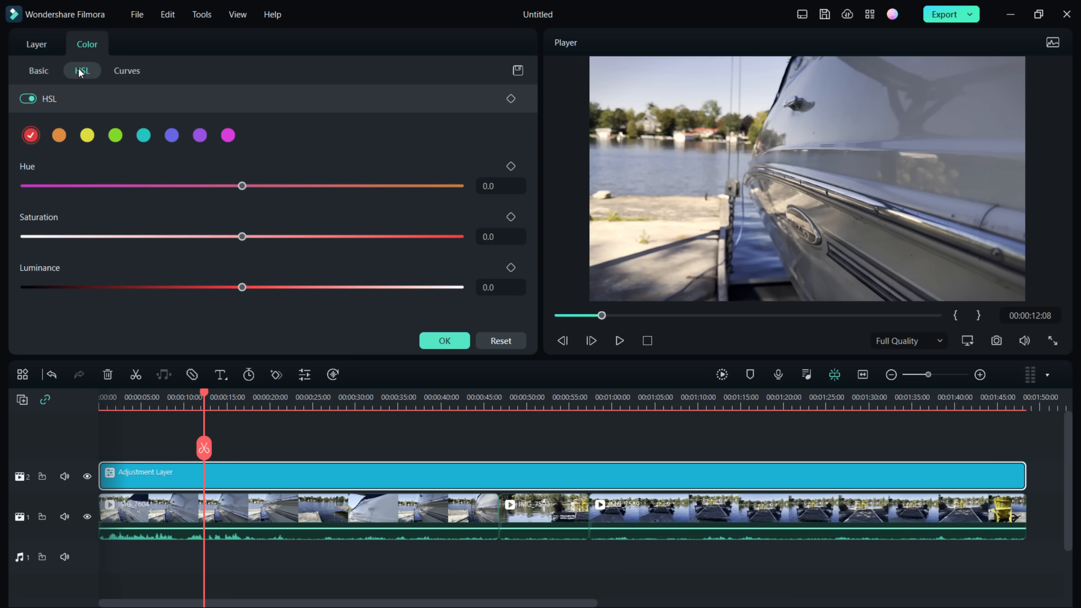
{"action": "left_click", "coordinate": [124, 76]}
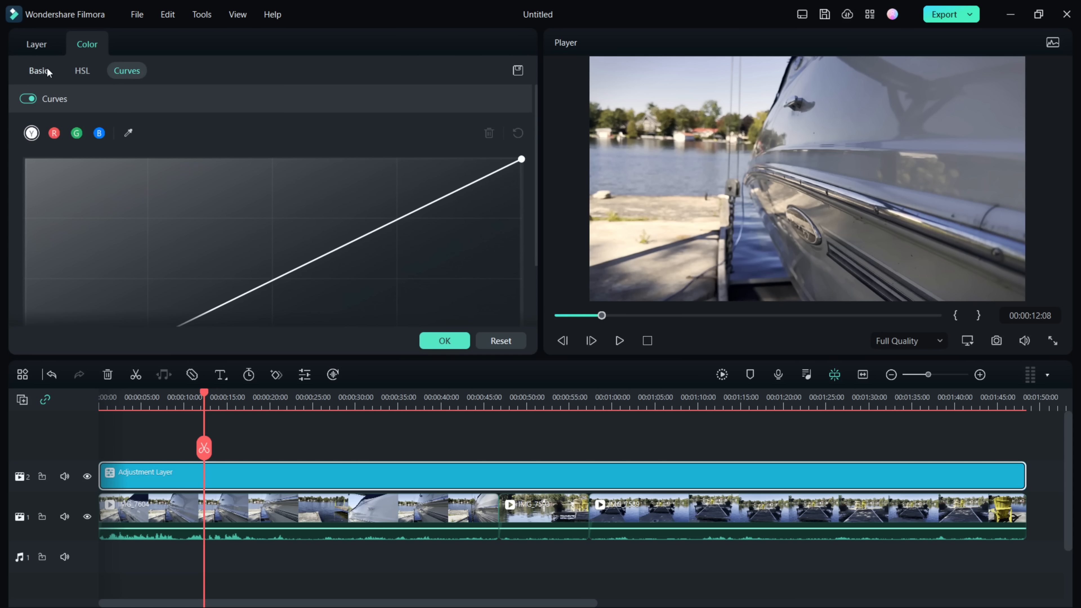
{"action": "left_click", "coordinate": [34, 45]}
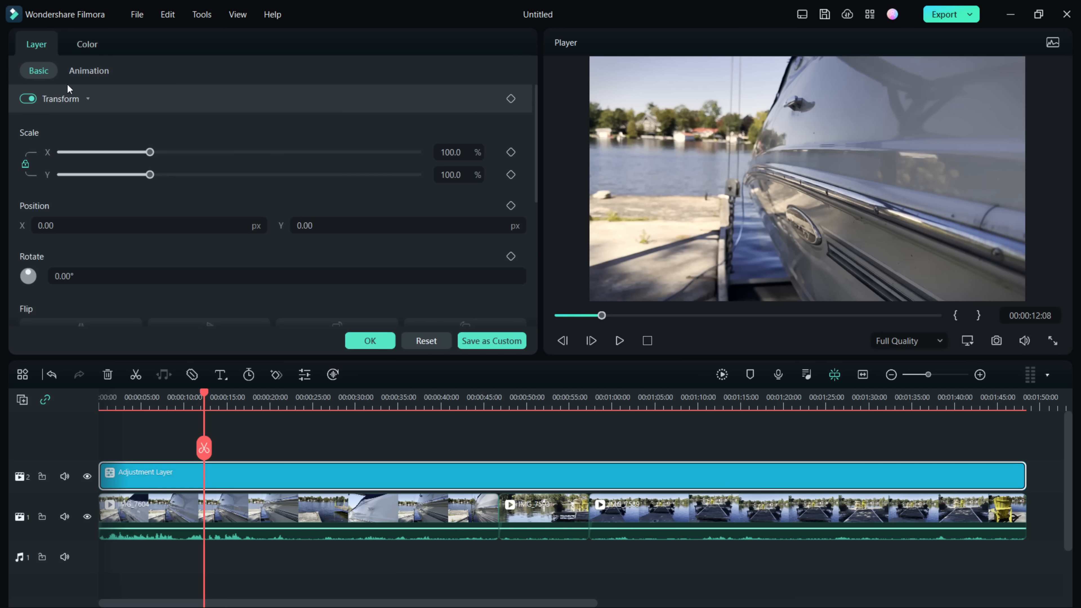
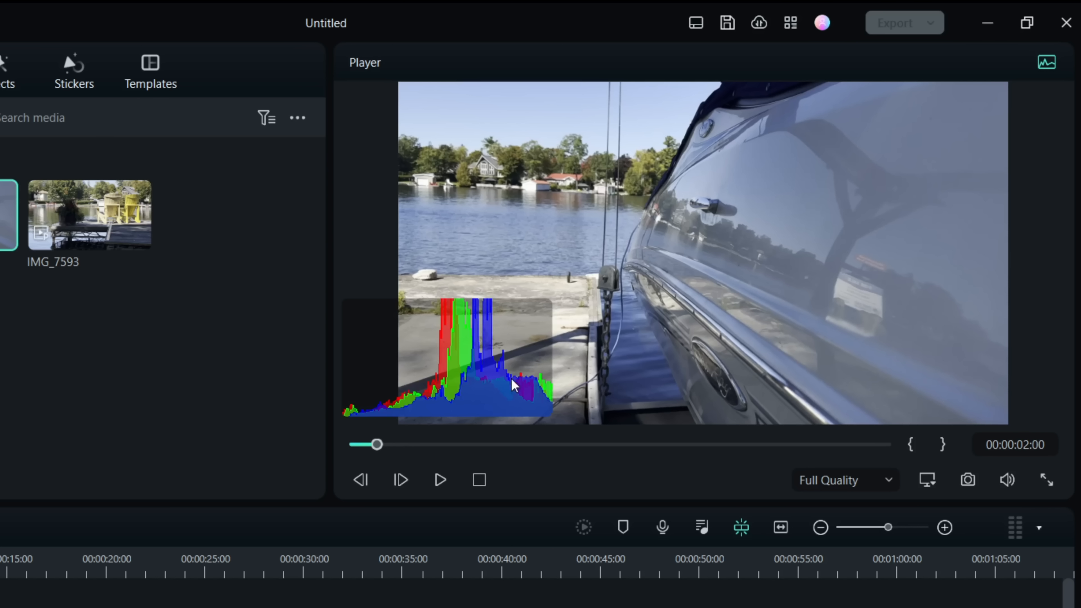
- Move the color scope overlay to the upper part of the preview and hide it
{"action": "left_click_drag", "start_coordinate": [479, 383], "coordinate": [515, 166]}
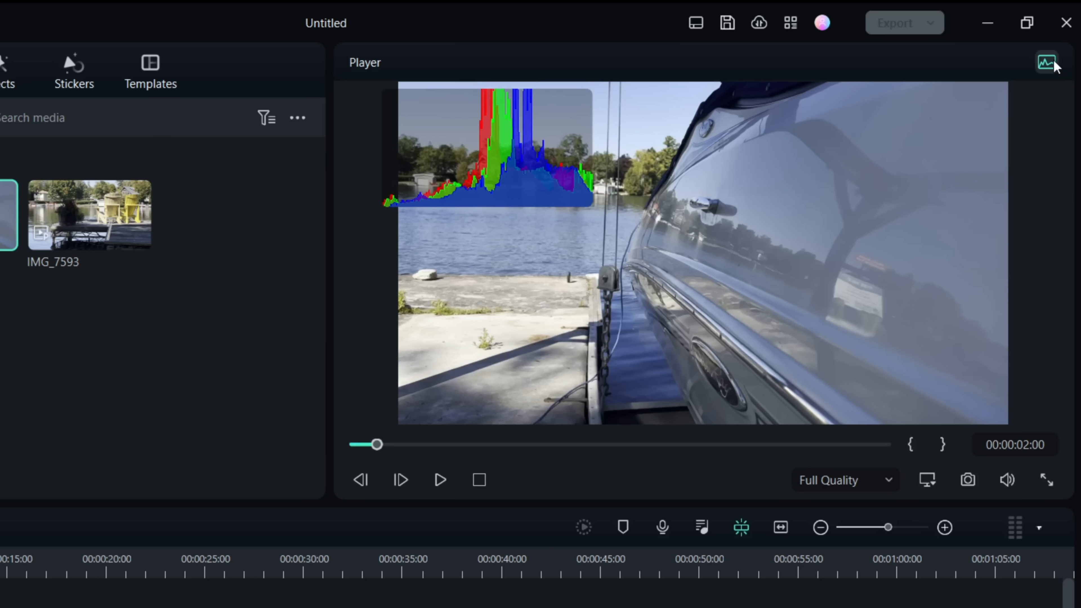
{"action": "left_click", "coordinate": [1046, 63]}
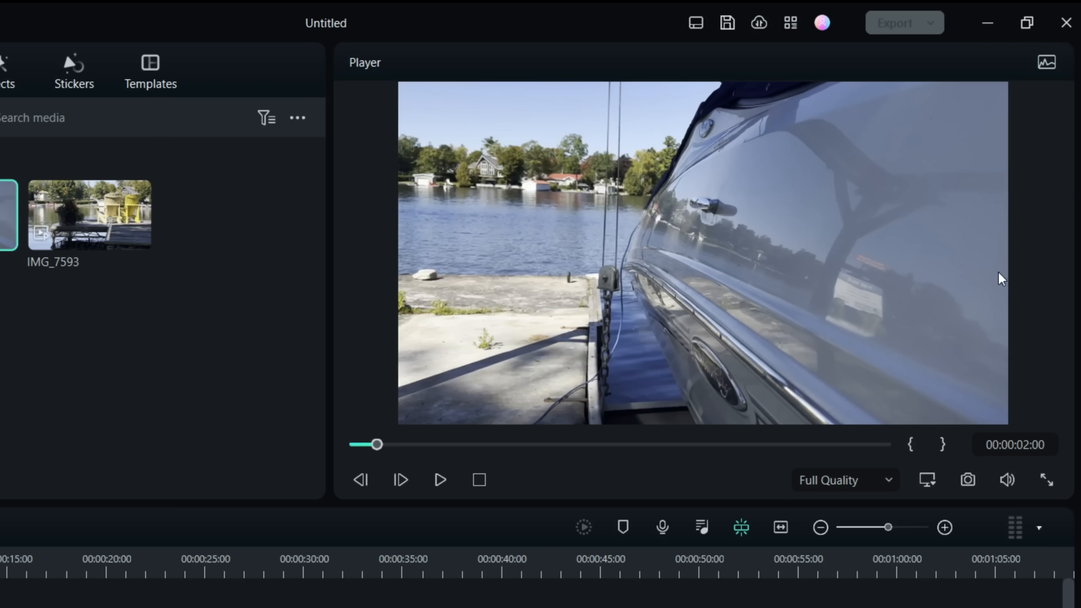
- Step the IMG_7604 preview frame by frame, play and pause it, and stop playback to return to the start
{"action": "left_click", "coordinate": [395, 485]}
{"action": "left_click", "coordinate": [395, 485]}
{"action": "left_click", "coordinate": [395, 485]}
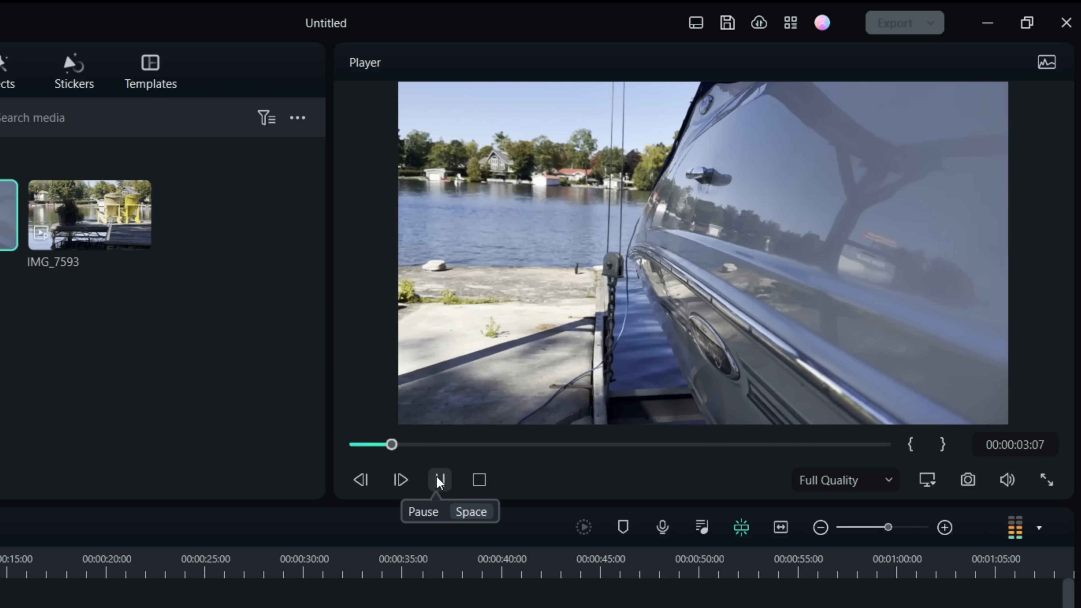
{"action": "left_click", "coordinate": [440, 481]}
{"action": "left_click", "coordinate": [479, 481]}
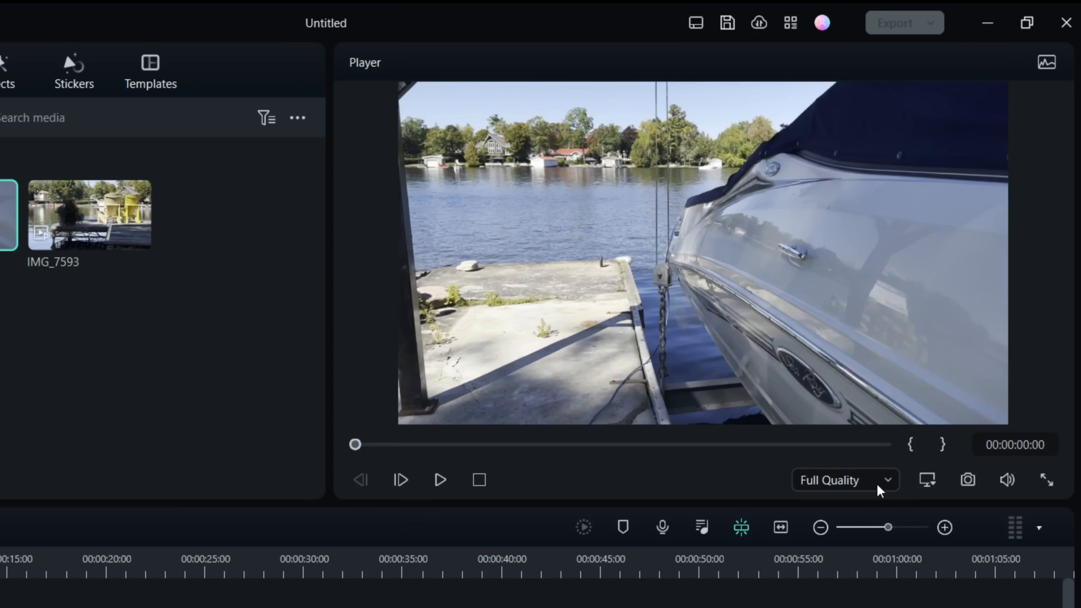
- Check the playback quality choices and the project's aspect ratio settings, closing the settings without changes
{"action": "left_click", "coordinate": [895, 487]}
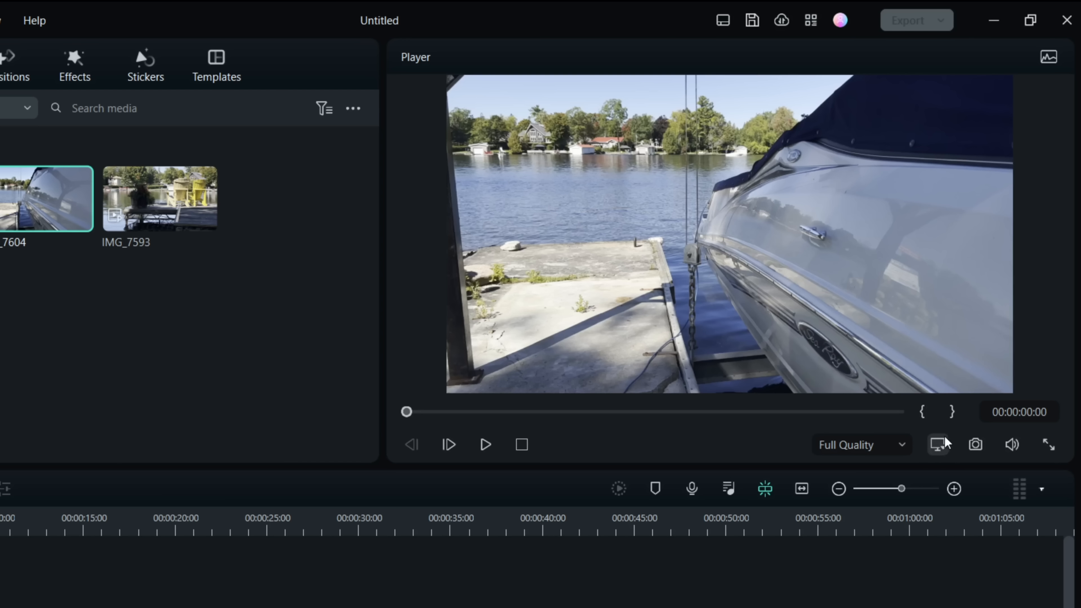
{"action": "left_click", "coordinate": [941, 444]}
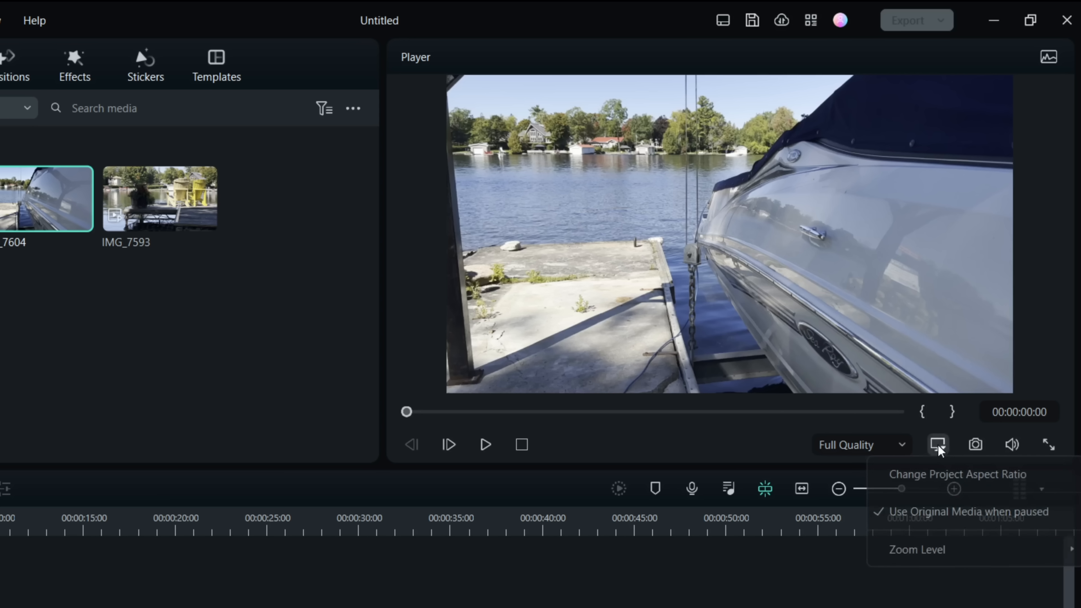
{"action": "left_click", "coordinate": [942, 476]}
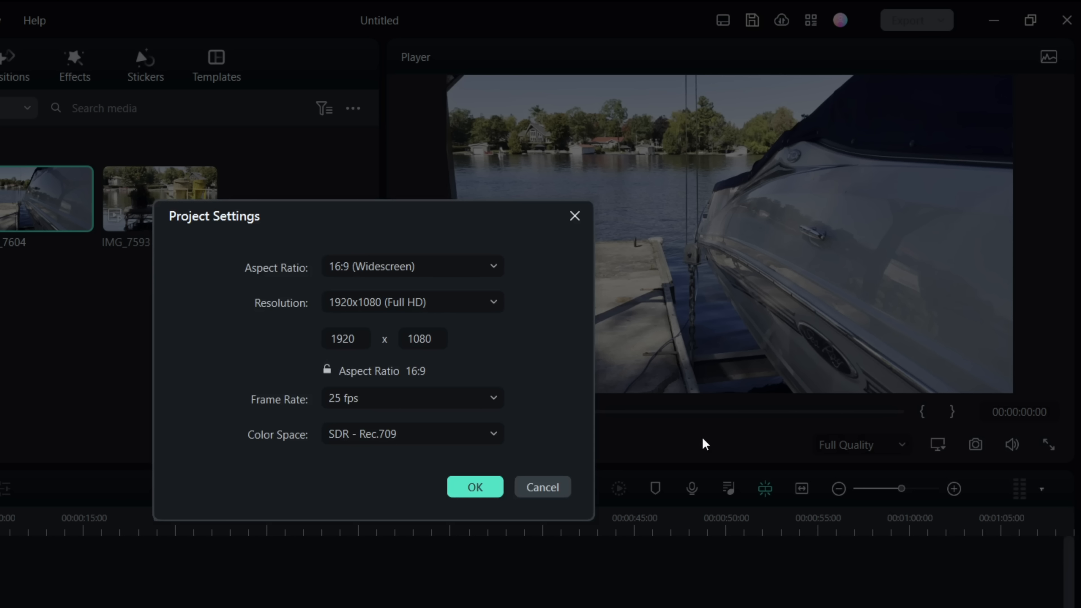
{"action": "left_click", "coordinate": [545, 490]}
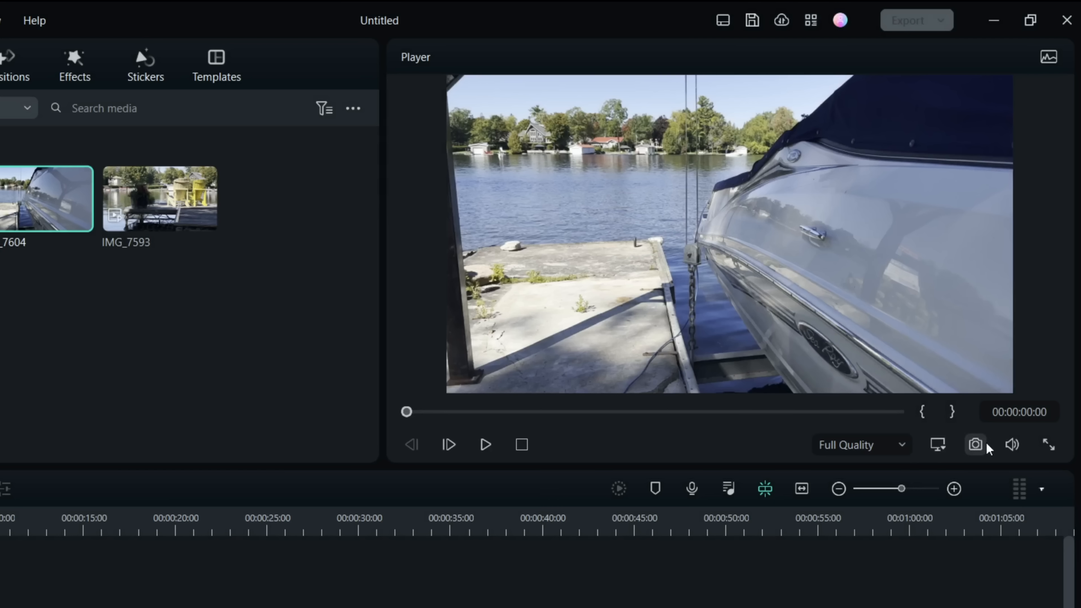
- Open the Snapshot options for the current frame and look at the available image formats
{"action": "left_click", "coordinate": [975, 447]}
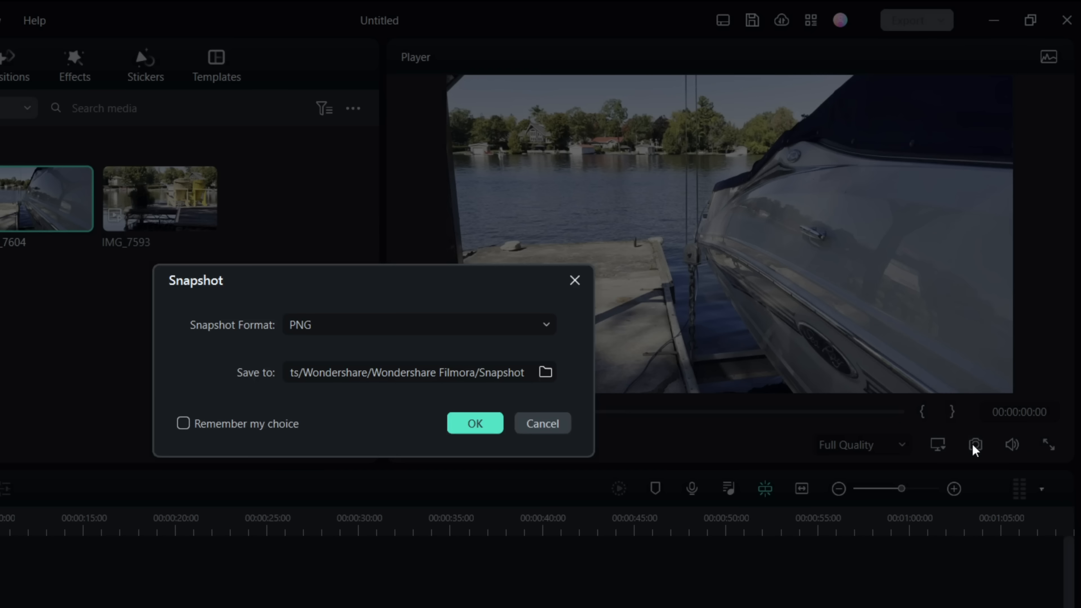
{"action": "left_click", "coordinate": [548, 324]}
{"action": "left_click", "coordinate": [550, 328]}
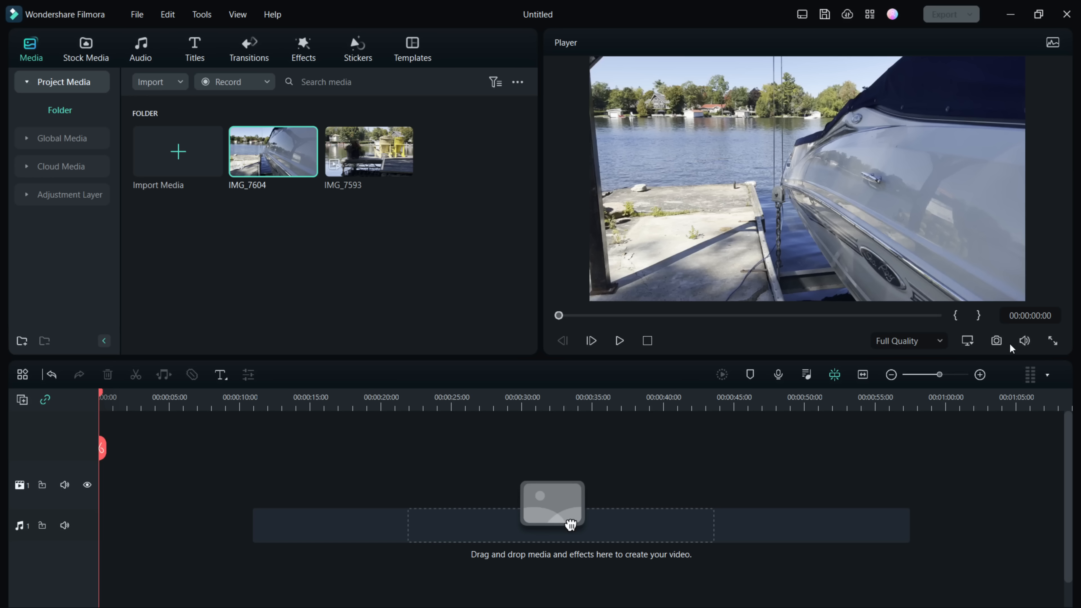
- View the preview in full screen and return to the editor
{"action": "mouse_move", "coordinate": [1026, 346]}
{"action": "left_click", "coordinate": [1052, 341]}
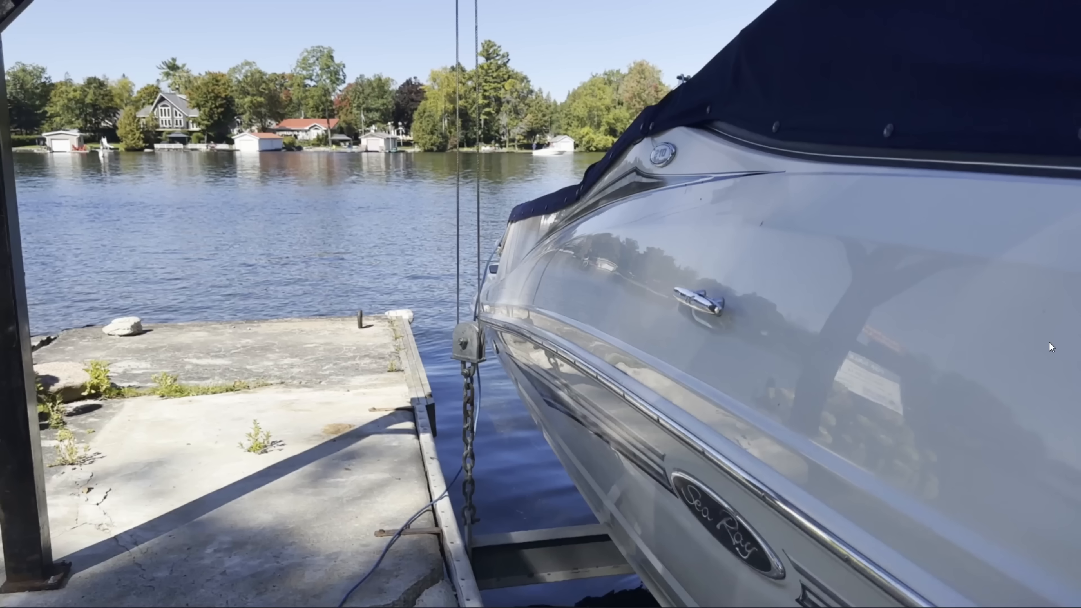
{"action": "key", "text": "Escape"}
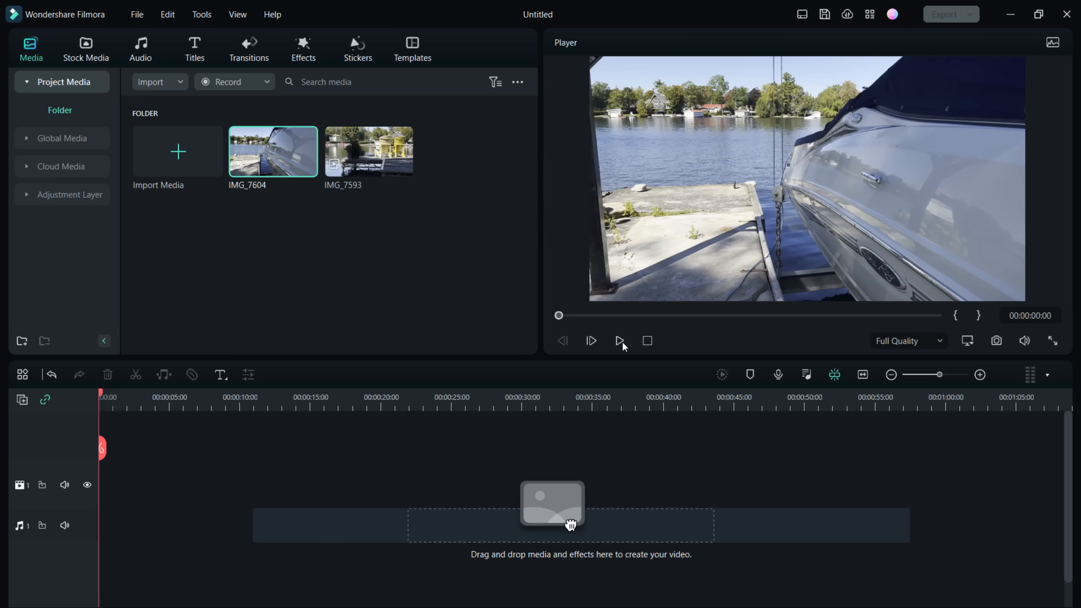
- Mark the In point of IMG_7604 at 00:00:11:05 and its Out point at 00:00:14:03
{"action": "left_click_drag", "start_coordinate": [560, 318], "coordinate": [649, 316]}
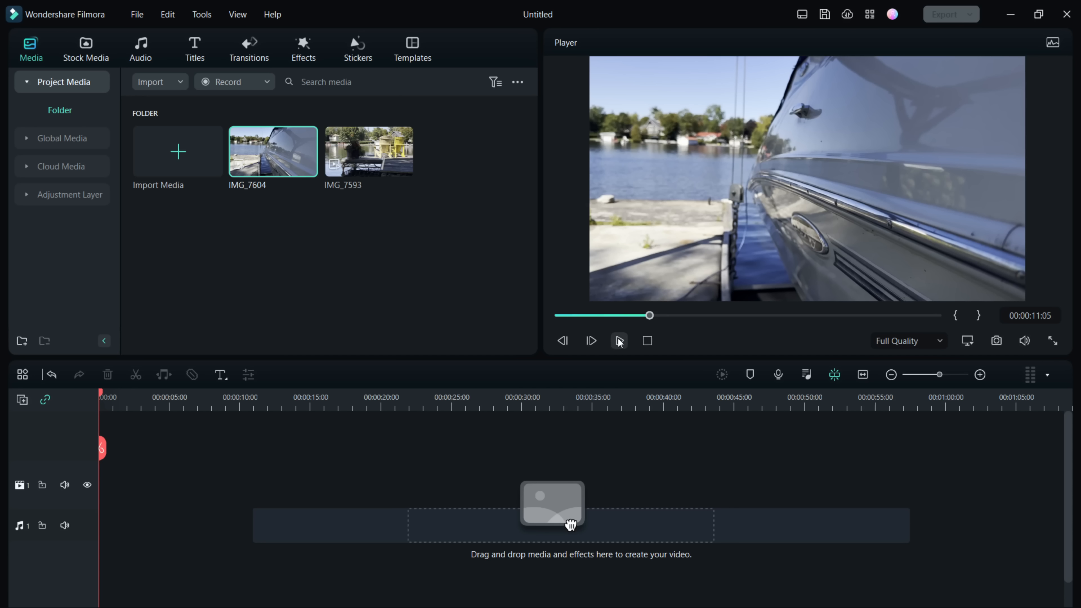
{"action": "left_click", "coordinate": [956, 315]}
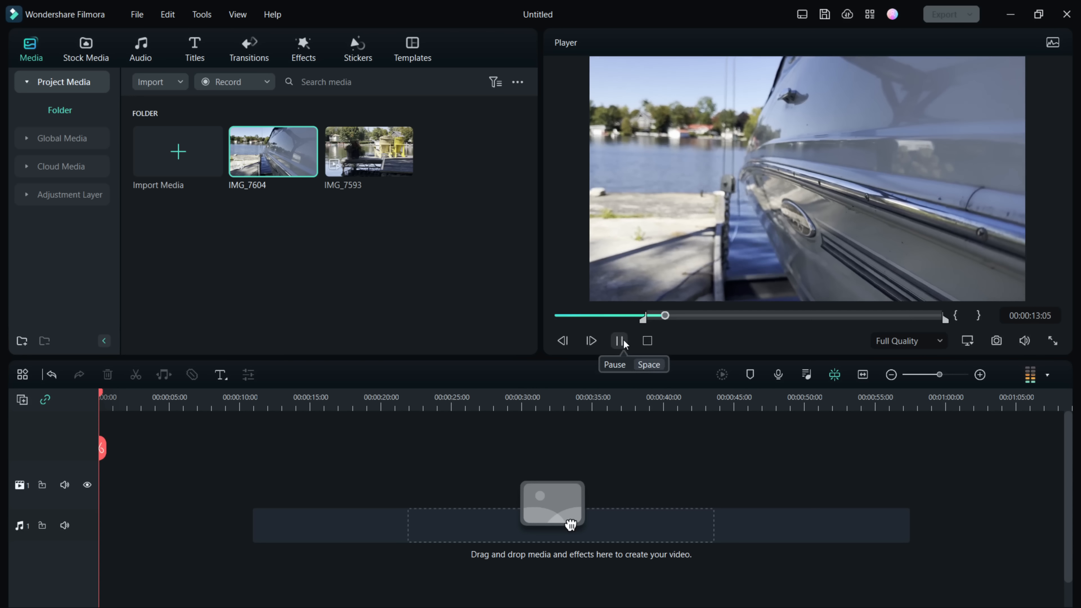
{"action": "left_click", "coordinate": [623, 343]}
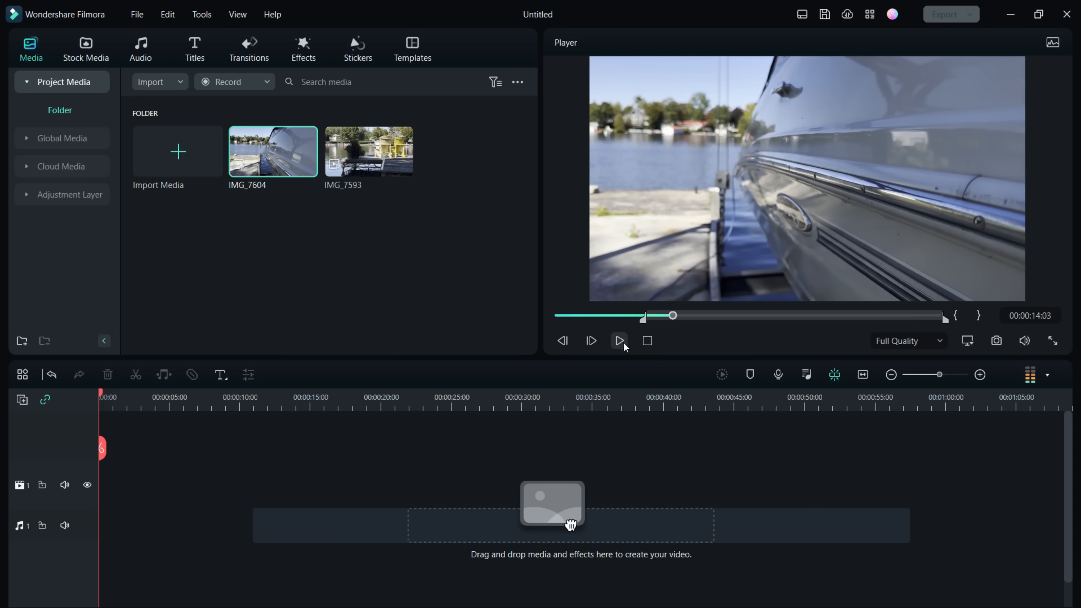
{"action": "left_click", "coordinate": [979, 316]}
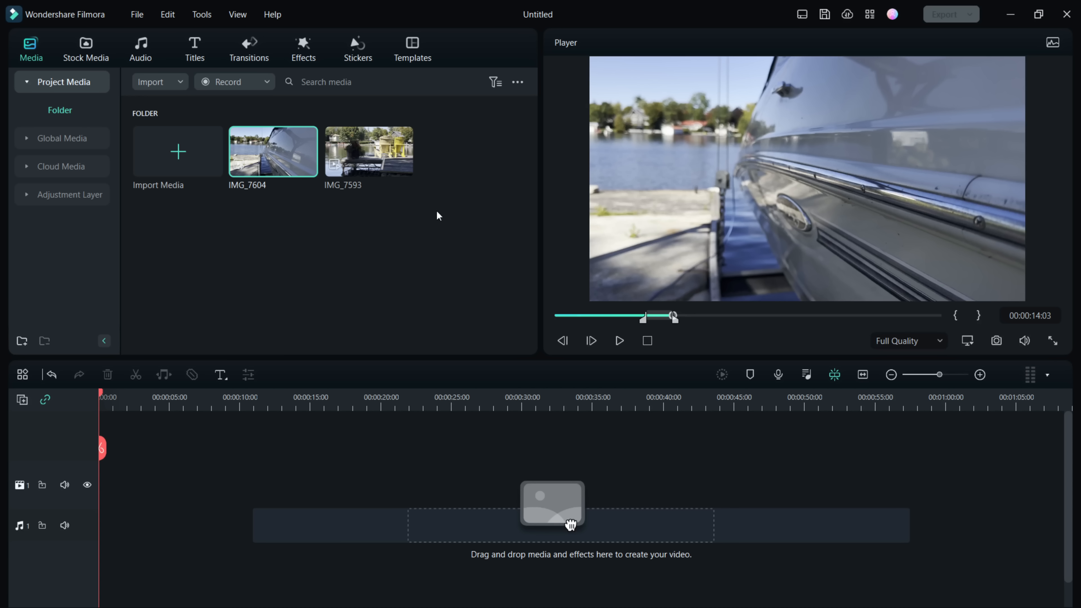
- Try placing the marked IMG_7604 range on the video track and widening the In and Out markers in the player
{"action": "left_click_drag", "start_coordinate": [571, 525], "coordinate": [119, 486]}
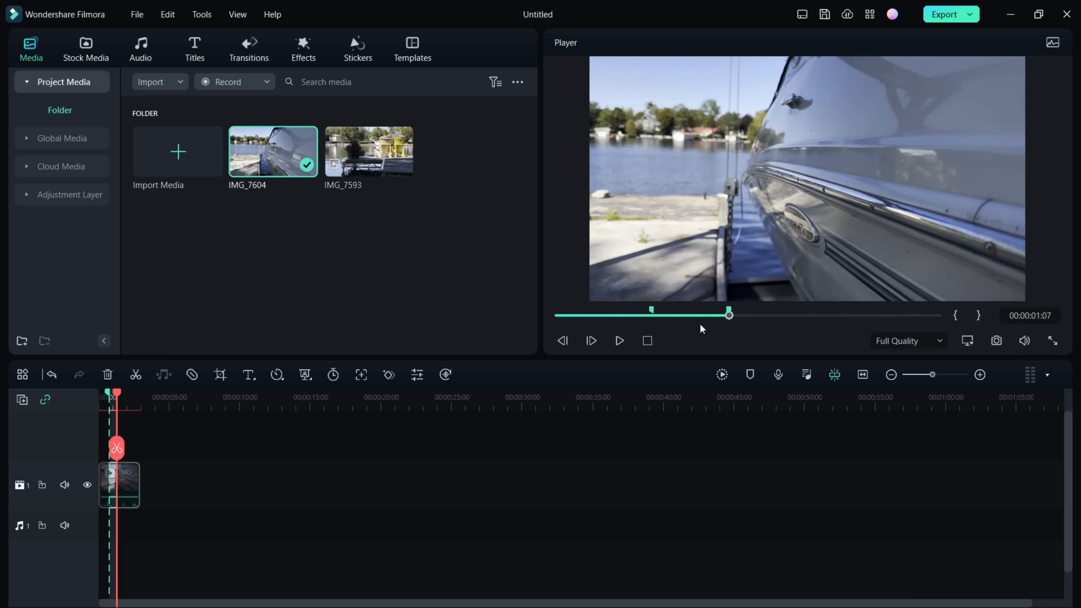
{"action": "left_click_drag", "start_coordinate": [646, 308], "coordinate": [624, 319]}
{"action": "left_click_drag", "start_coordinate": [728, 313], "coordinate": [791, 312]}
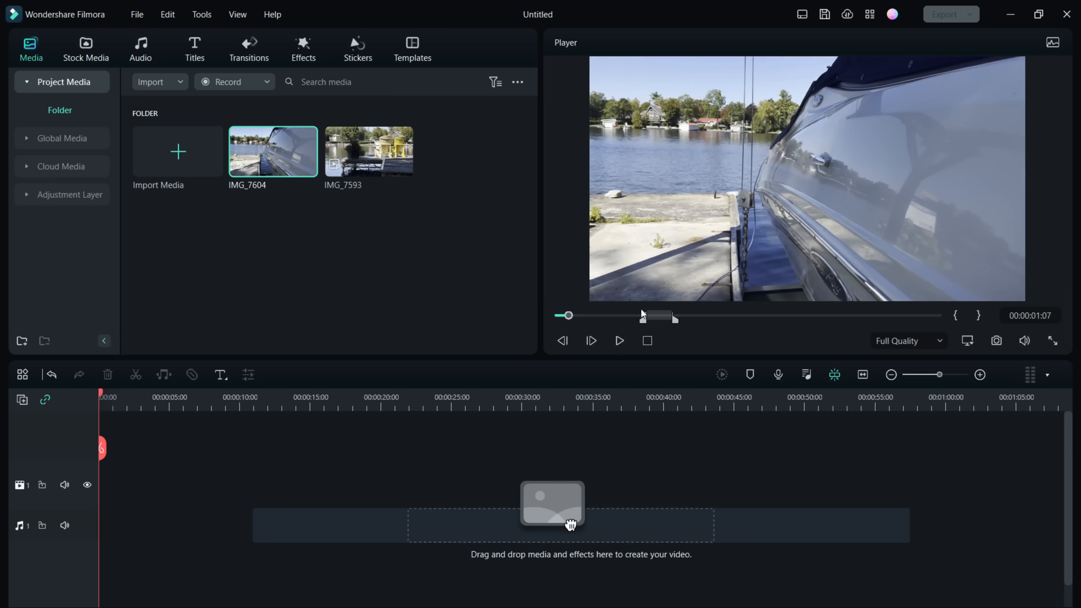
- Clear the In and Out points of IMG_7604
{"action": "right_click", "coordinate": [643, 319]}
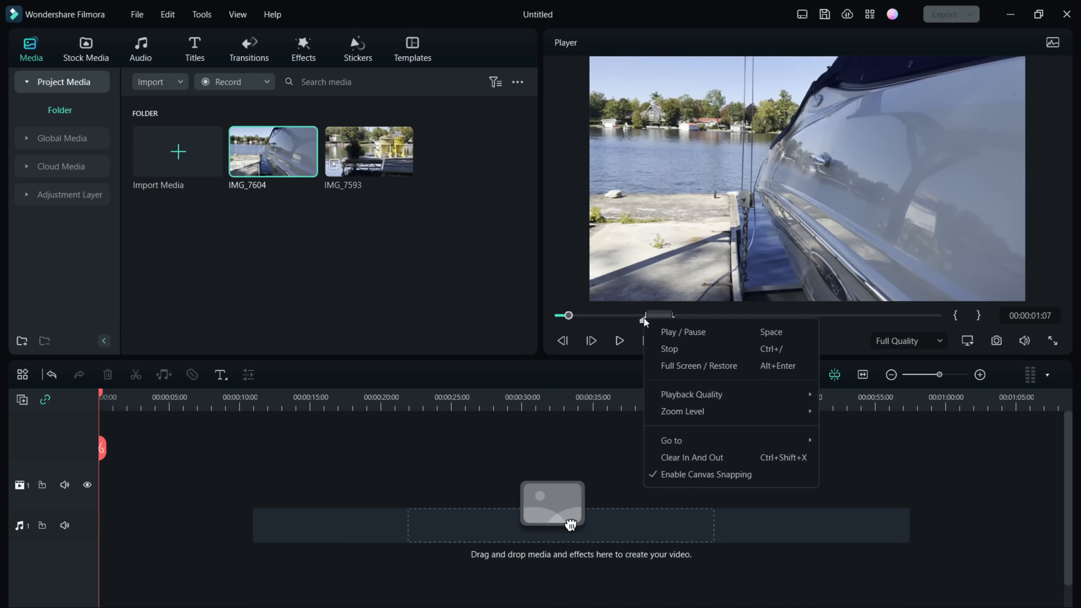
{"action": "left_click", "coordinate": [666, 458]}
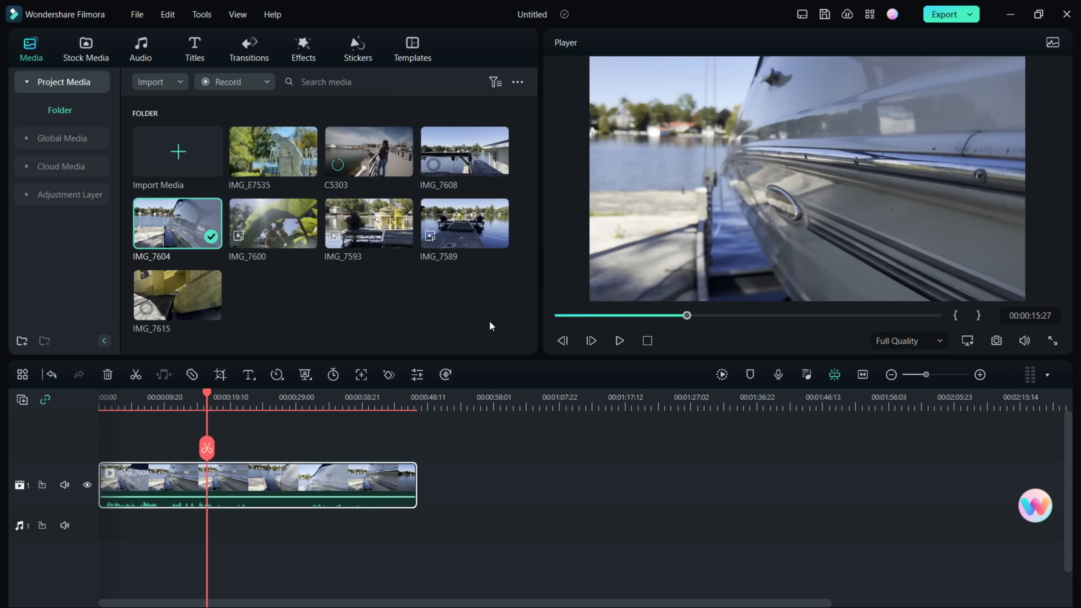
- Zoom the timeline in and out around the IMG_7604 clip and fit the whole clip to the timeline's width
{"action": "left_click_drag", "start_coordinate": [289, 481], "coordinate": [298, 509]}
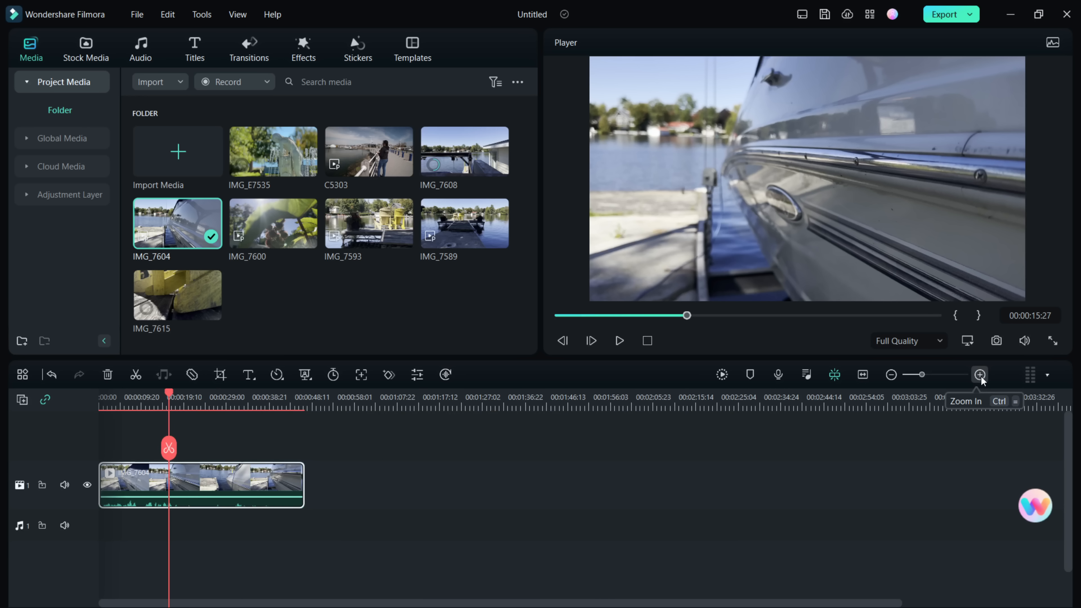
{"action": "left_click", "coordinate": [980, 376]}
{"action": "left_click", "coordinate": [981, 376]}
{"action": "left_click", "coordinate": [886, 376]}
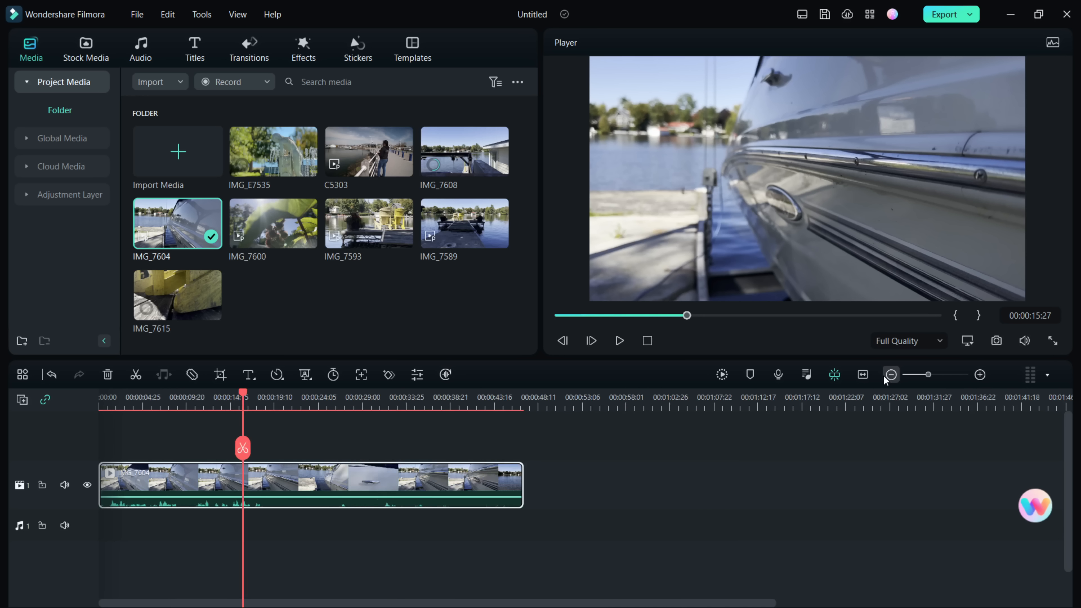
{"action": "left_click", "coordinate": [885, 377]}
{"action": "left_click", "coordinate": [978, 378]}
{"action": "left_click", "coordinate": [978, 378]}
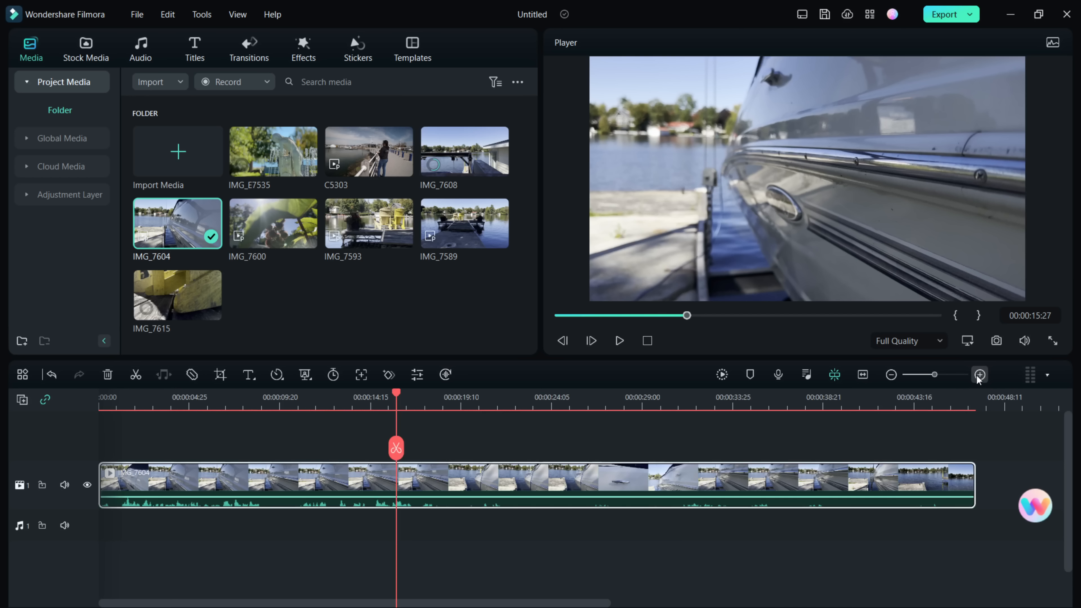
{"action": "mouse_move", "coordinate": [508, 401]}
{"action": "left_mouse_down"}
{"action": "mouse_move", "coordinate": [386, 398]}
{"action": "mouse_move", "coordinate": [532, 403]}
{"action": "mouse_move", "coordinate": [319, 410]}
{"action": "mouse_move", "coordinate": [499, 409]}
{"action": "left_mouse_up"}
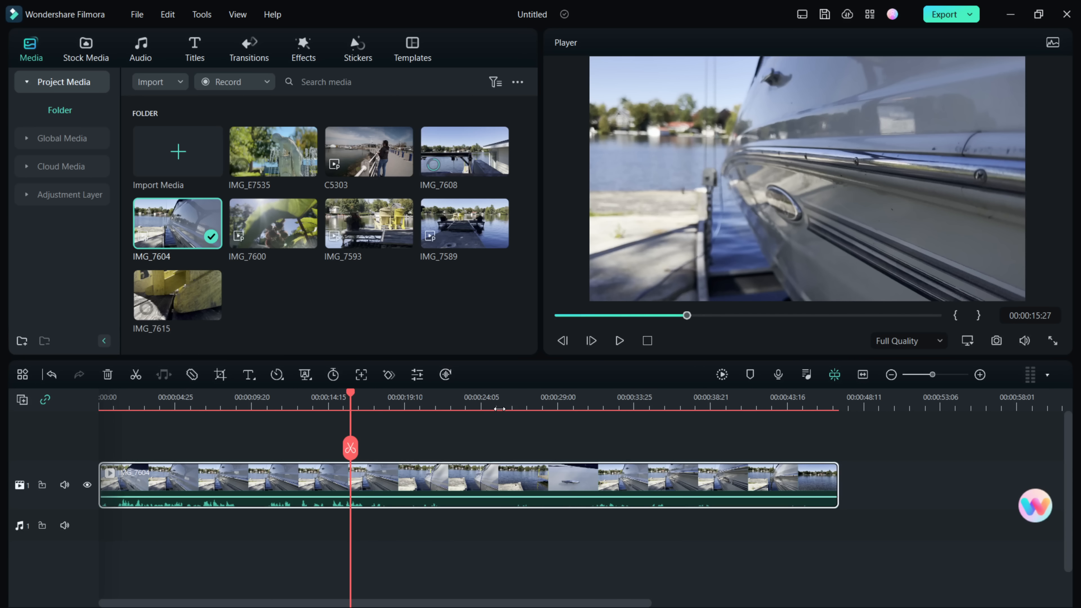
{"action": "left_click", "coordinate": [862, 375]}
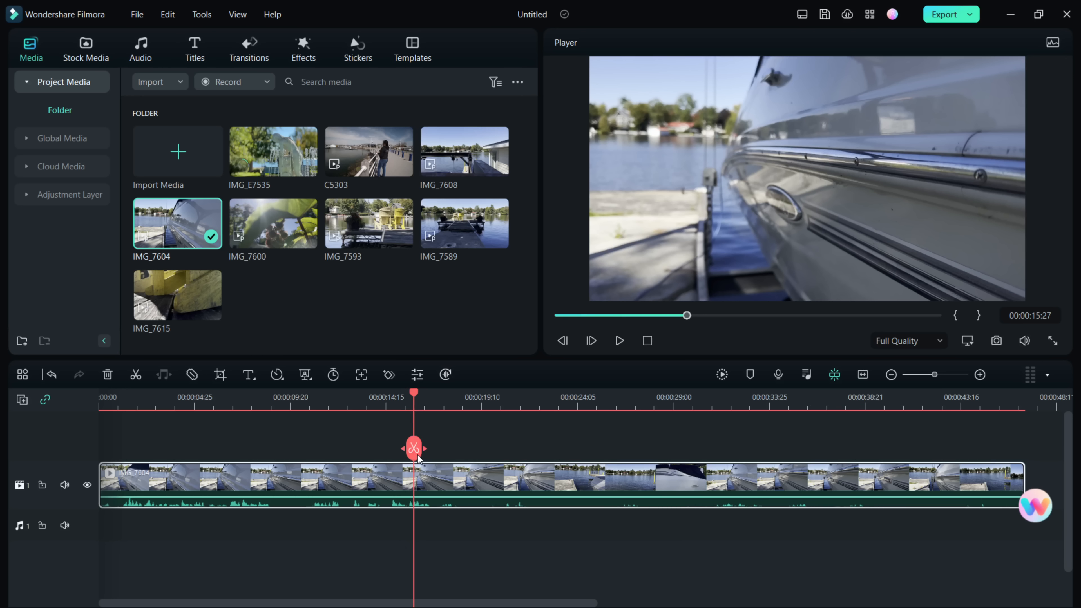
- Try splitting the IMG_7604 clip at 00:00:16:23 twice, undoing the split each time
{"action": "left_click_drag", "start_coordinate": [414, 453], "coordinate": [713, 450]}
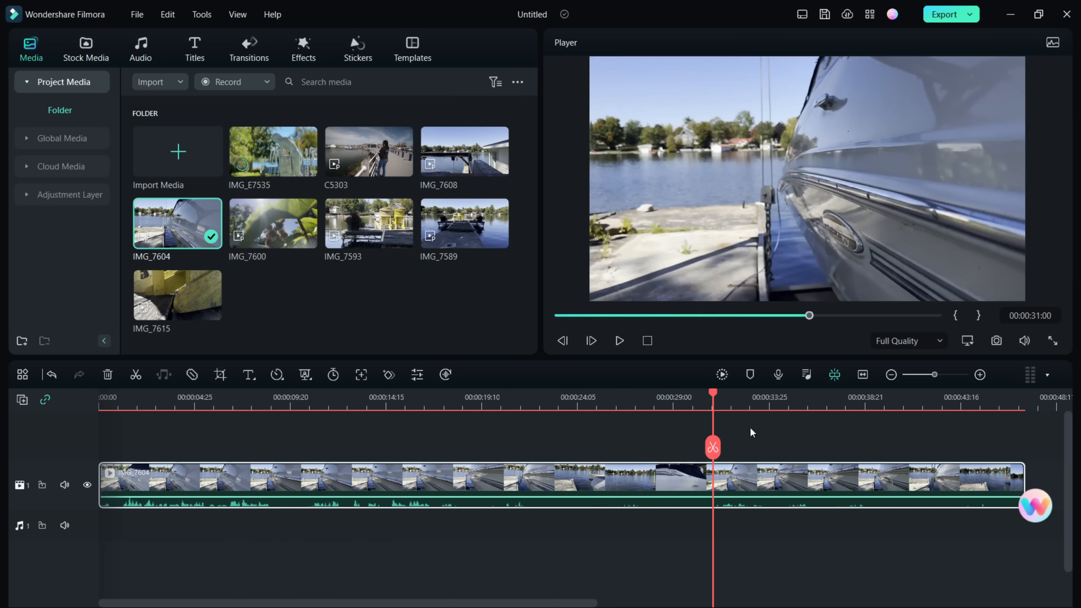
{"action": "left_click_drag", "start_coordinate": [714, 448], "coordinate": [711, 448]}
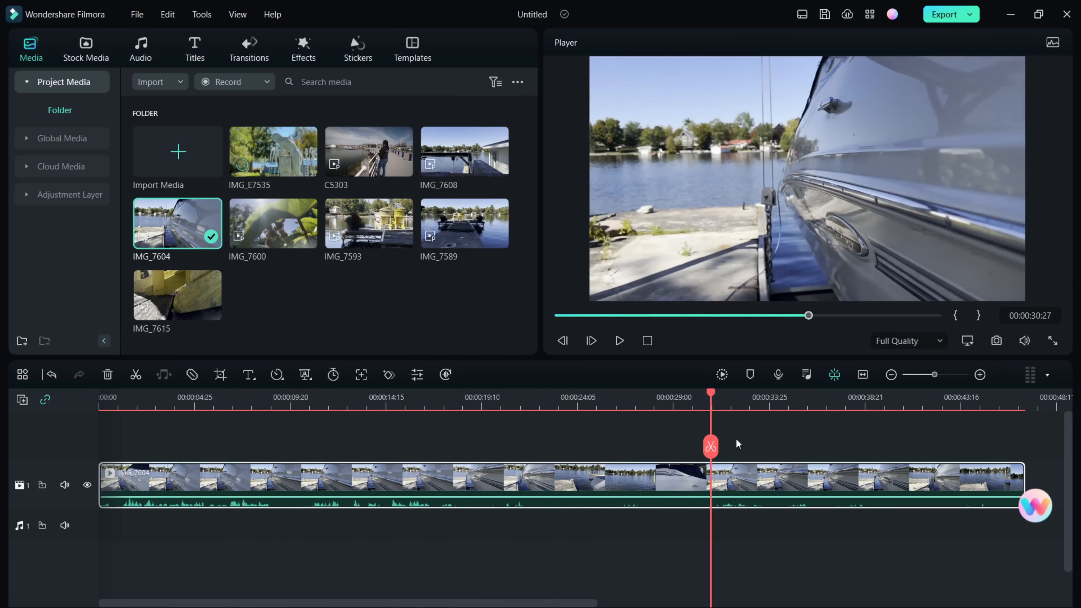
{"action": "left_click_drag", "start_coordinate": [712, 450], "coordinate": [430, 444]}
{"action": "left_click", "coordinate": [430, 444]}
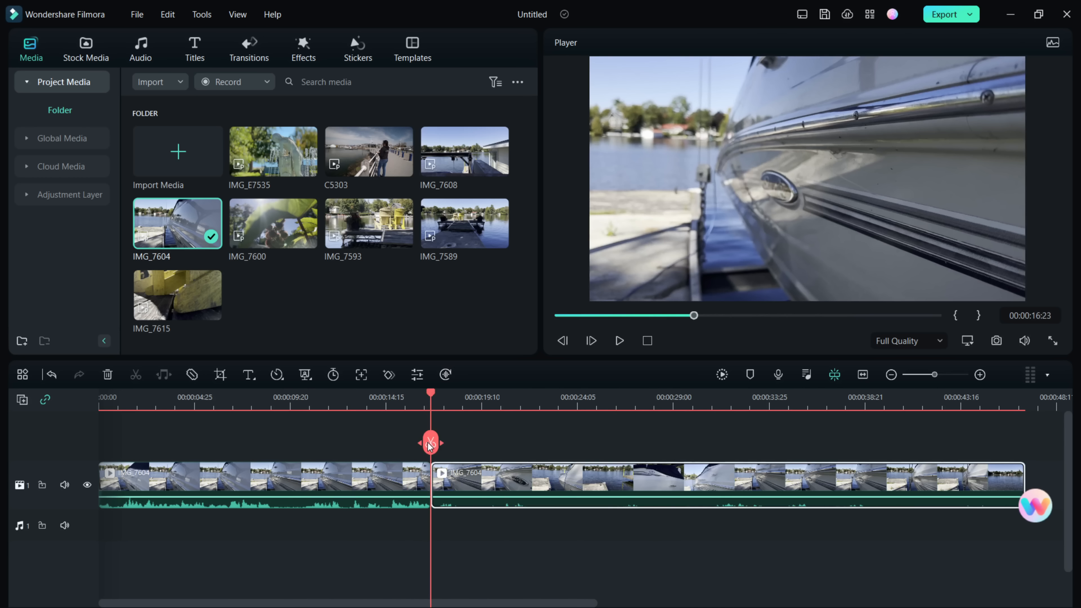
{"action": "key", "text": "ctrl+z"}
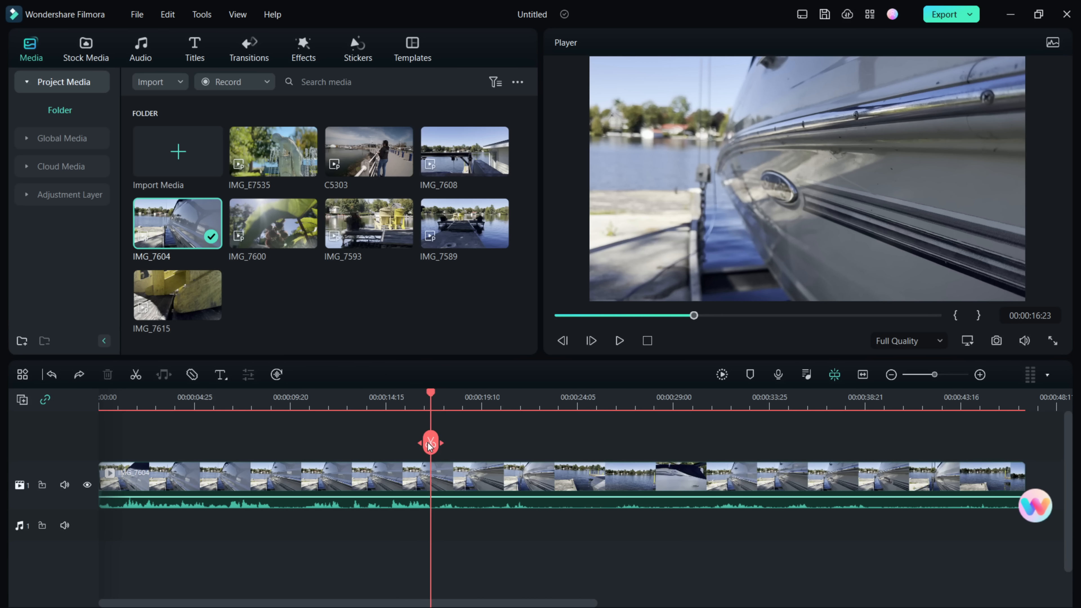
{"action": "left_click", "coordinate": [430, 445]}
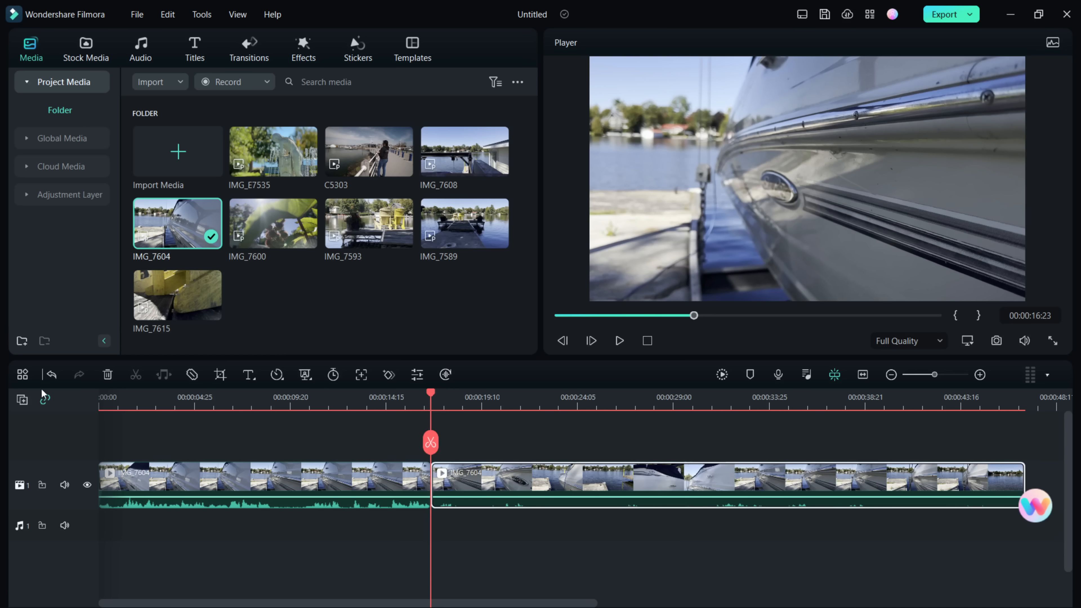
{"action": "left_click", "coordinate": [50, 376]}
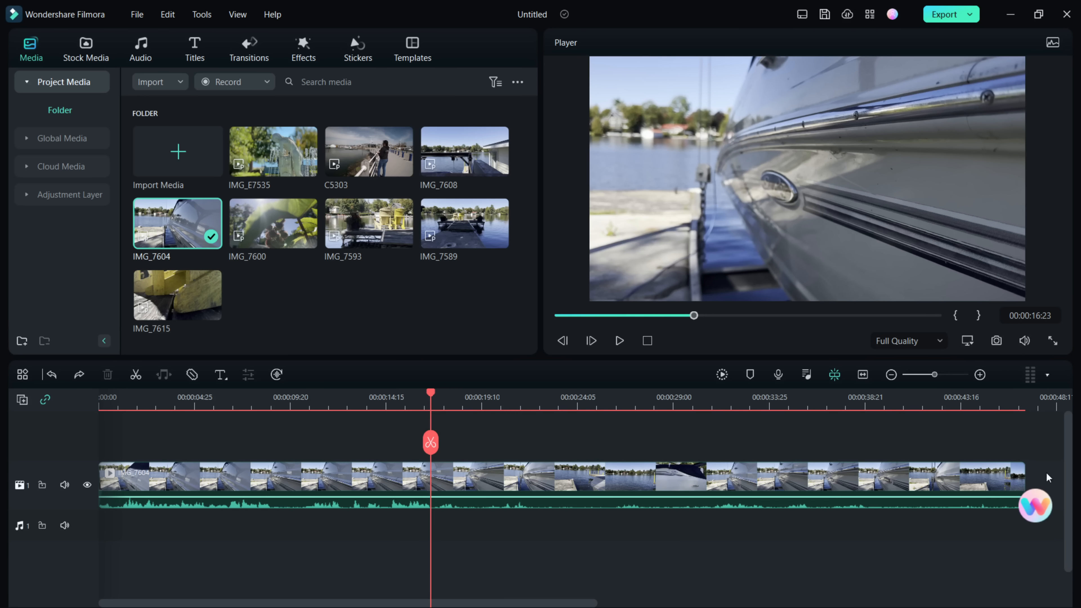
- Trim the end of the IMG_7604 clip back to about 00:00:34 on the timeline
{"action": "left_click_drag", "start_coordinate": [1024, 472], "coordinate": [773, 472]}
{"action": "mouse_move", "coordinate": [100, 485]}
{"action": "left_mouse_down"}
{"action": "mouse_move", "coordinate": [237, 485]}
{"action": "mouse_move", "coordinate": [102, 485]}
{"action": "left_mouse_up"}
- Open the trimmed clip's basic video properties, look through them up to Transform and return to the media library
{"action": "double_click", "coordinate": [390, 480]}
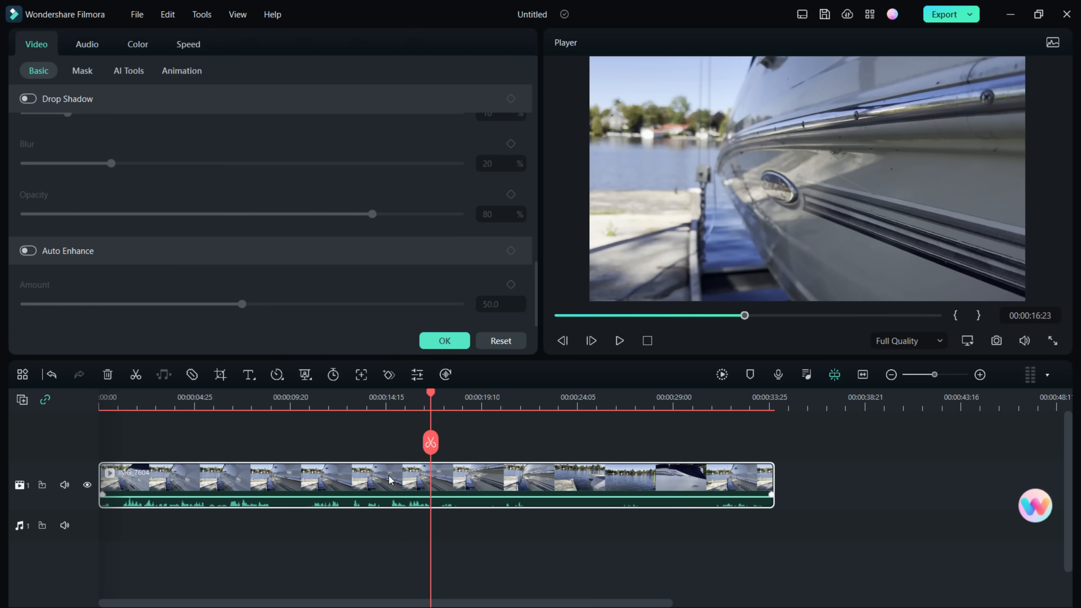
{"action": "left_click_drag", "start_coordinate": [532, 317], "coordinate": [545, 96]}
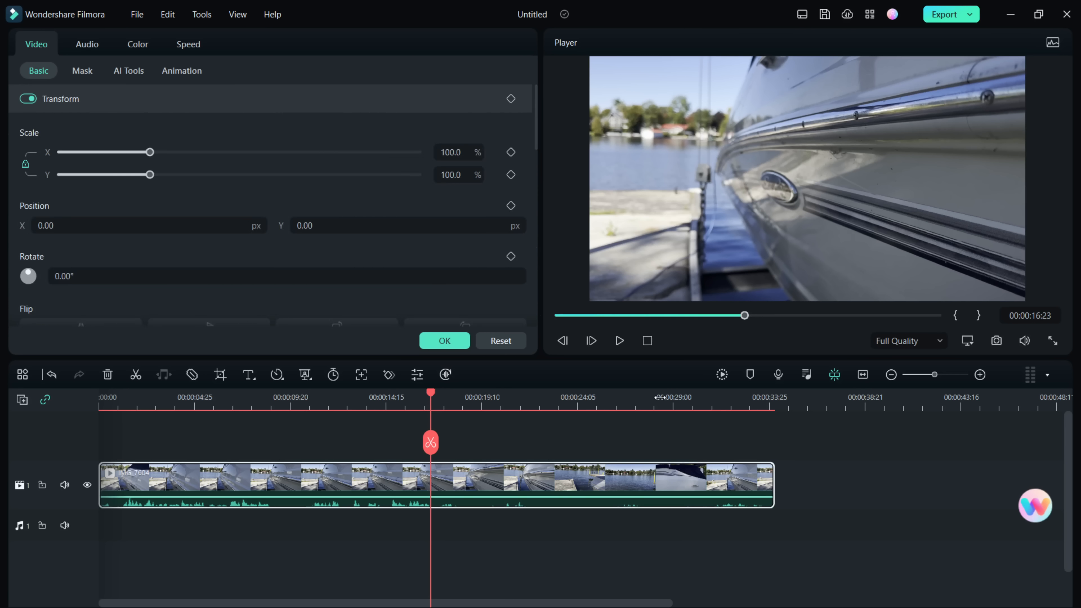
{"action": "left_click", "coordinate": [495, 433]}
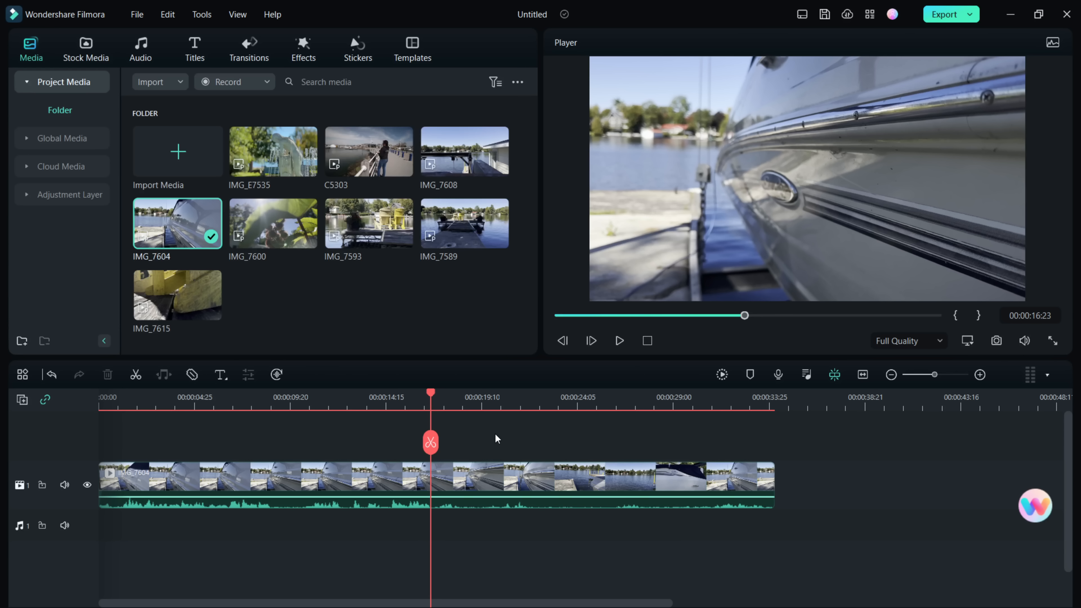
- Open the IMG_7604 clip's basic video properties, collapse and expand Transform, and examine its settings and keyframe controls
{"action": "left_click", "coordinate": [480, 478]}
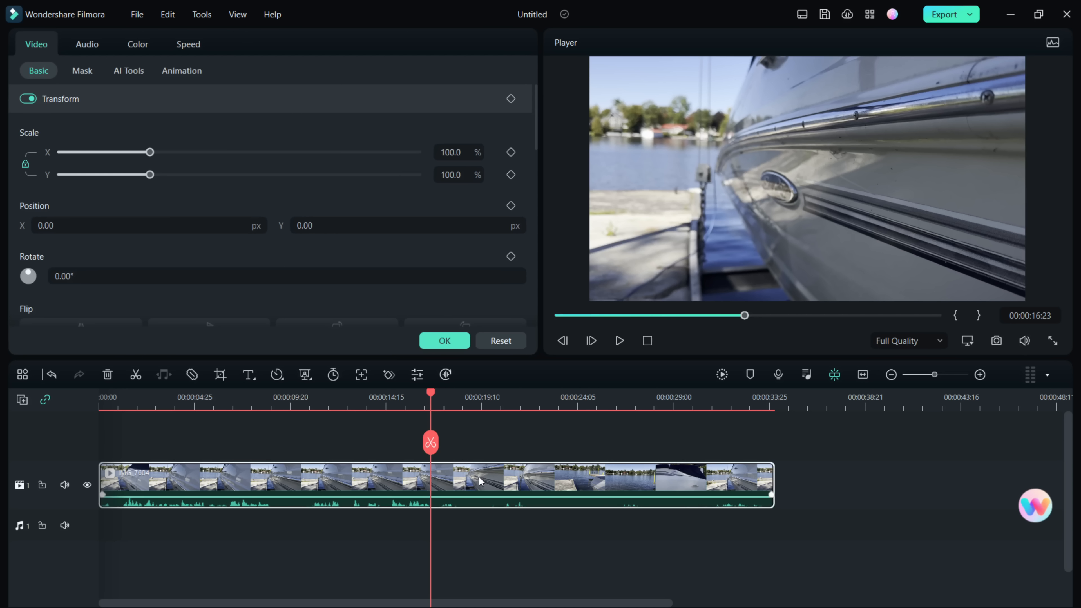
{"action": "left_click", "coordinate": [71, 89]}
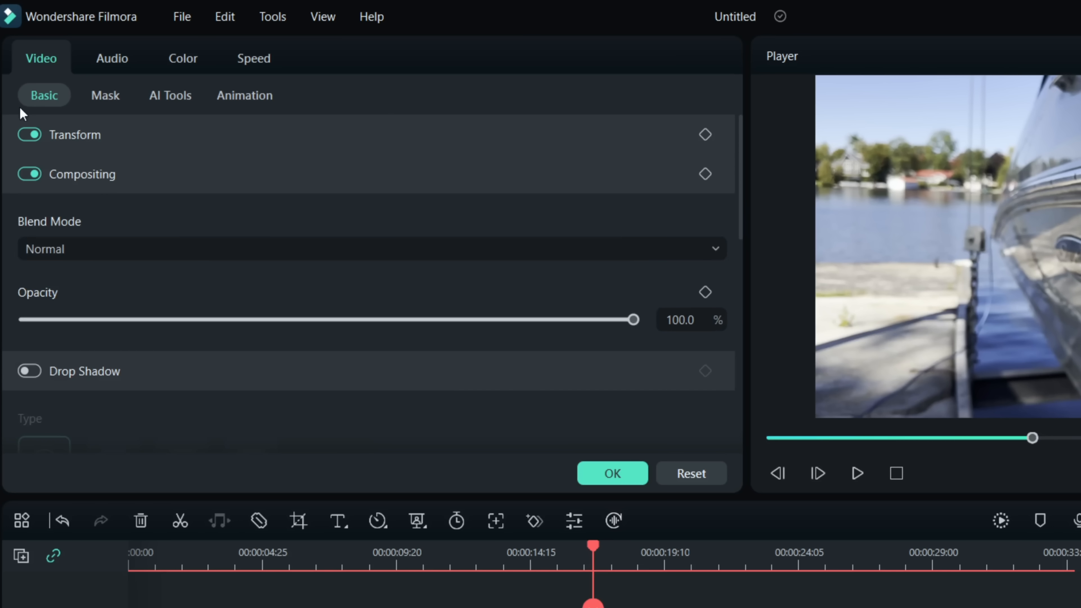
{"action": "left_click", "coordinate": [113, 135]}
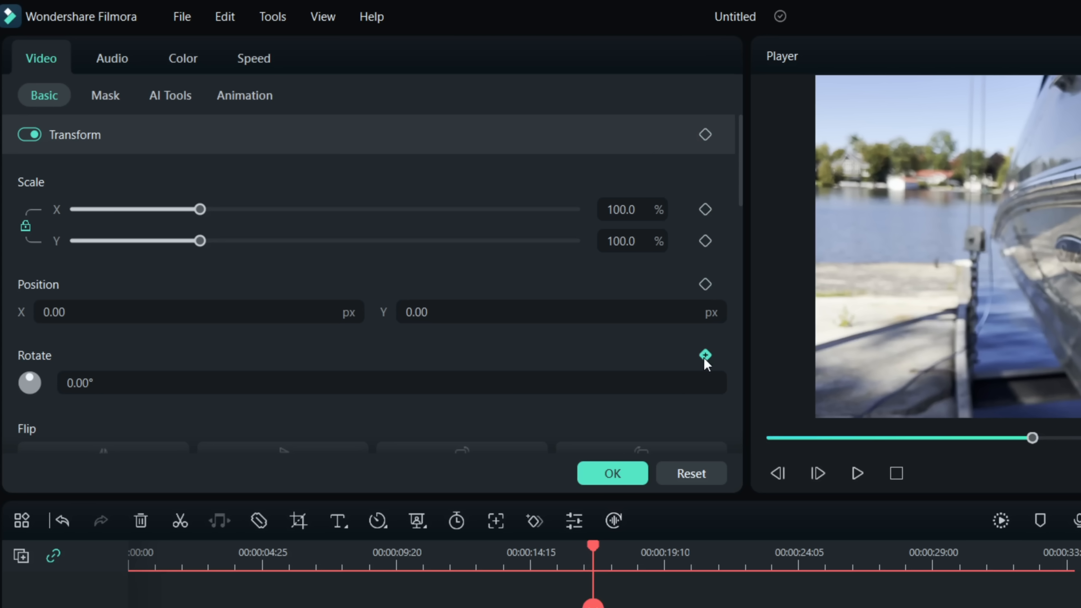
- Keyframe the boardwalk clip's scale at 00:00:00:00, and set the scale to 120% at 00:00:06:03 near its end
{"action": "left_click_drag", "start_coordinate": [592, 545], "coordinate": [347, 555]}
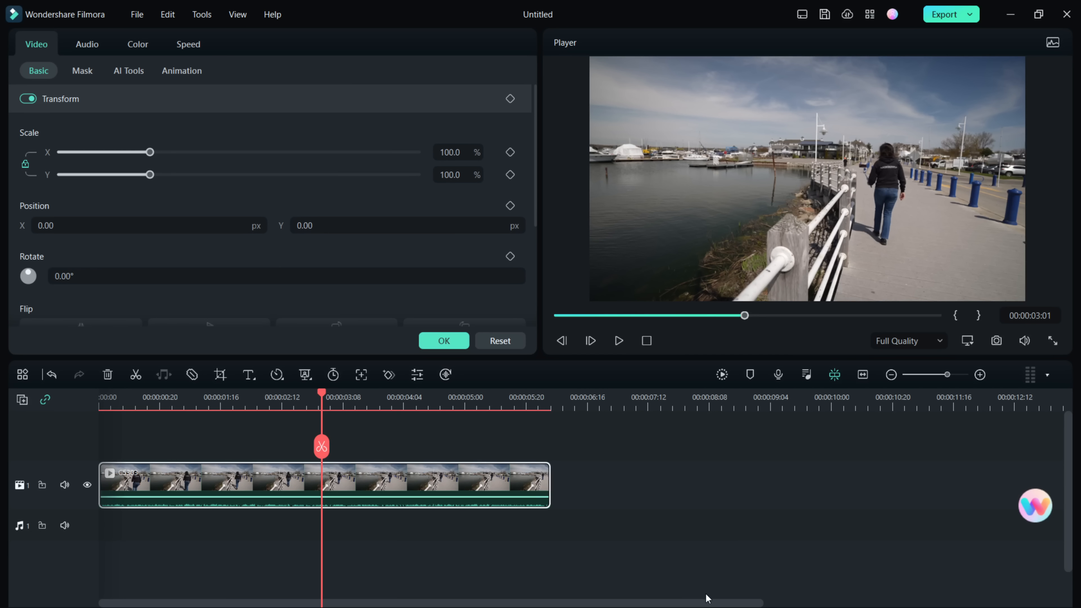
{"action": "left_click_drag", "start_coordinate": [324, 398], "coordinate": [80, 398]}
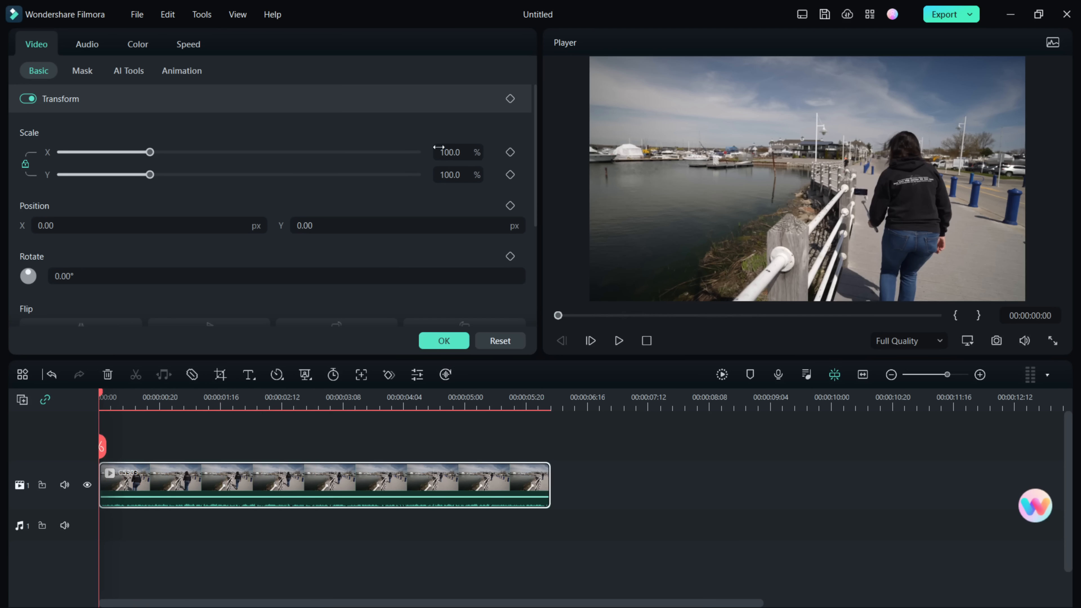
{"action": "left_click", "coordinate": [510, 153]}
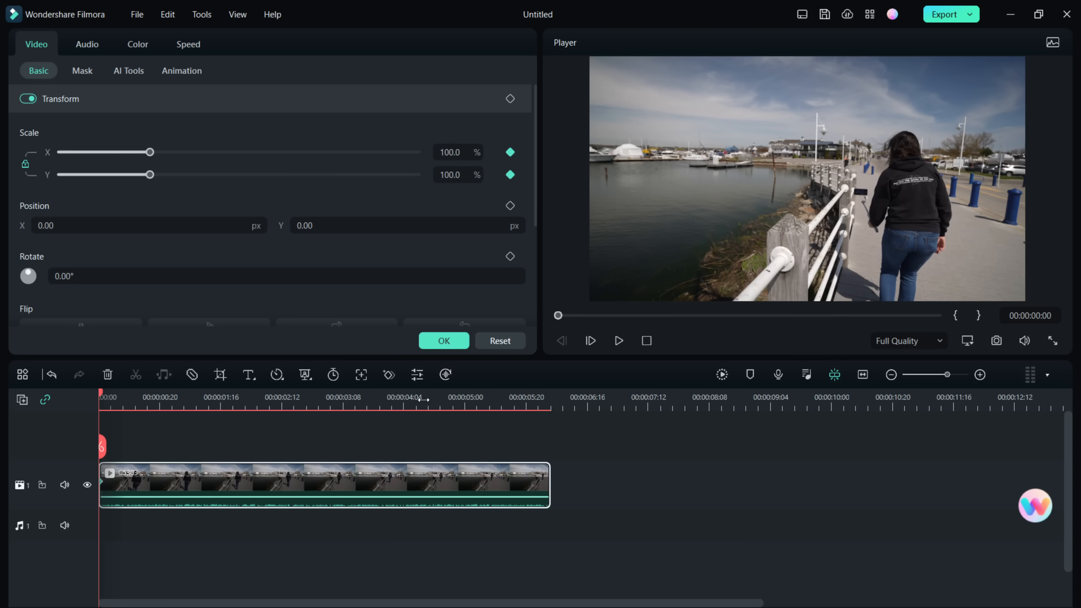
{"action": "left_click_drag", "start_coordinate": [422, 399], "coordinate": [548, 398]}
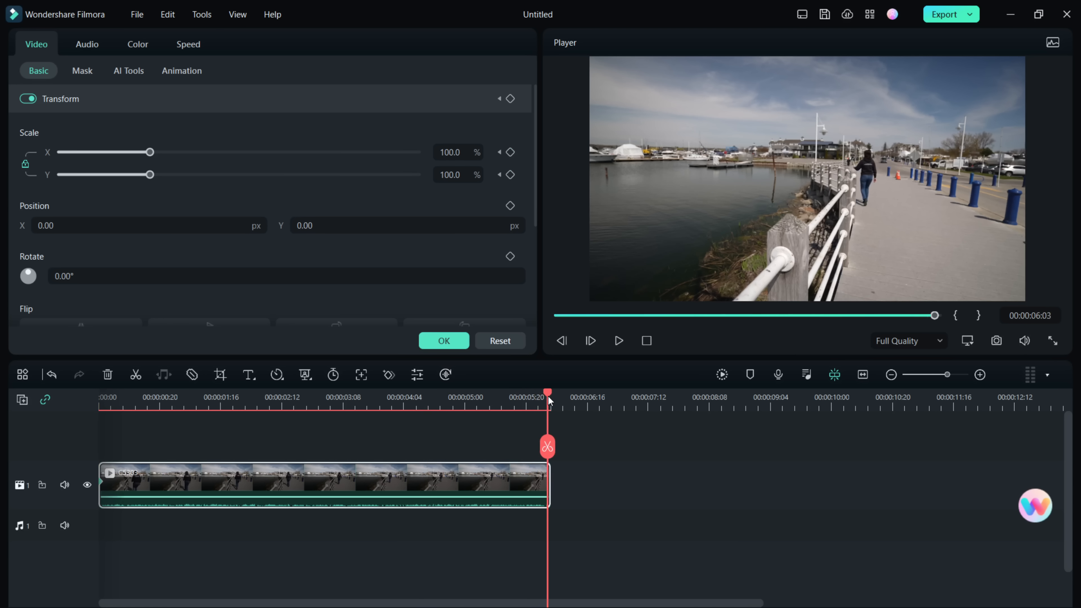
{"action": "left_click", "coordinate": [456, 152]}
{"action": "type", "text": "120"}
{"action": "key", "text": "Return"}
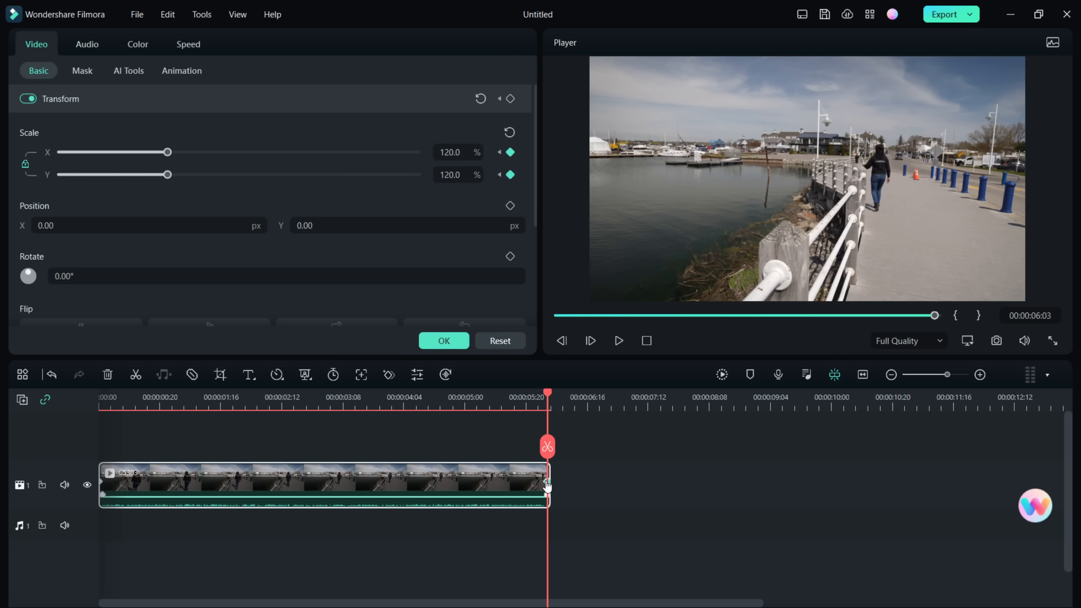
- Play the boardwalk clip from its beginning to check the keyframed zoom
{"action": "scroll", "coordinate": [252, 402], "scroll_direction": "down", "scroll_amount": 2}
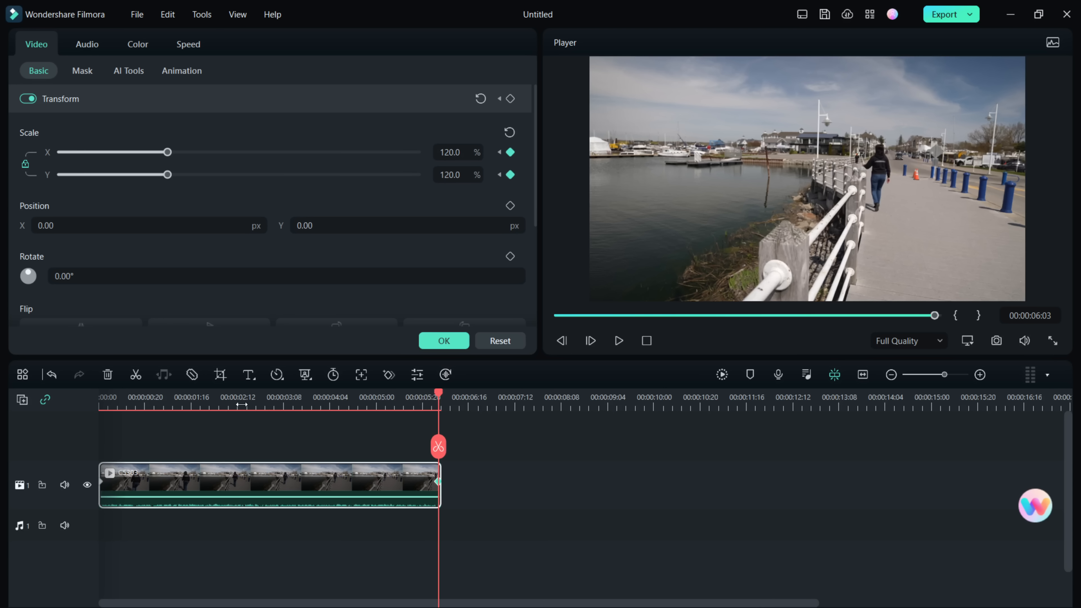
{"action": "left_click", "coordinate": [252, 398]}
{"action": "left_click_drag", "start_coordinate": [251, 397], "coordinate": [104, 397]}
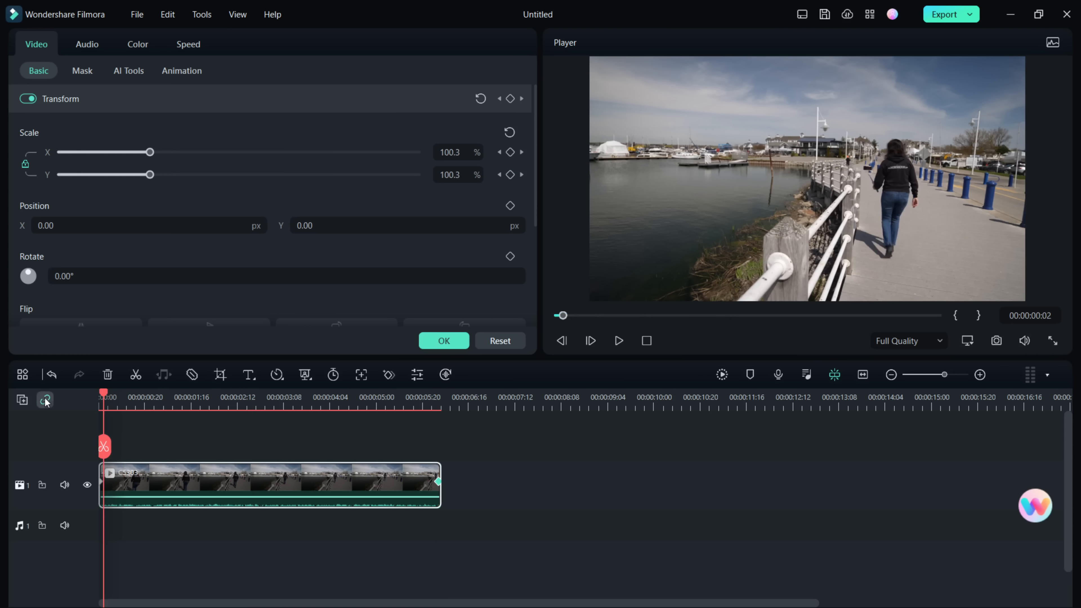
{"action": "left_click", "coordinate": [618, 341]}
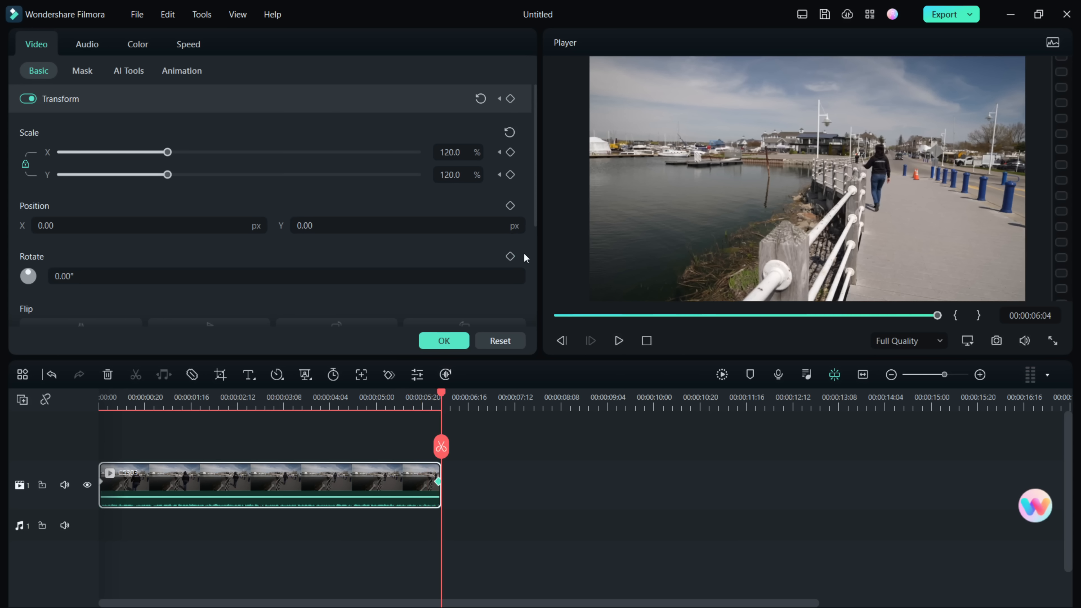
- Examine which of the clip's color, speed and audio properties offer keyframe controls
{"action": "left_click", "coordinate": [137, 47]}
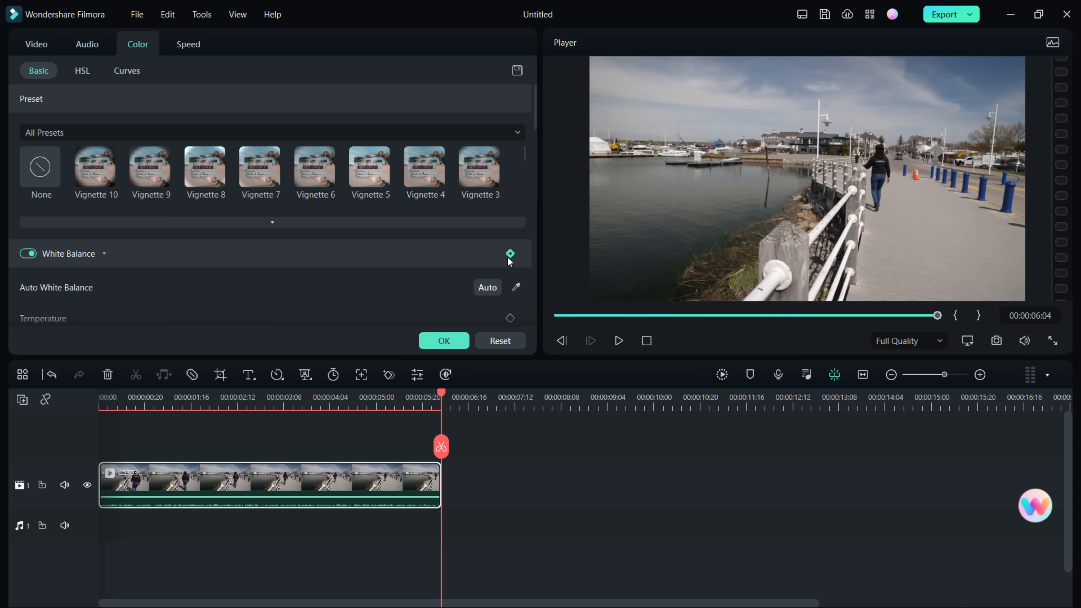
{"action": "left_click_drag", "start_coordinate": [535, 91], "coordinate": [542, 131]}
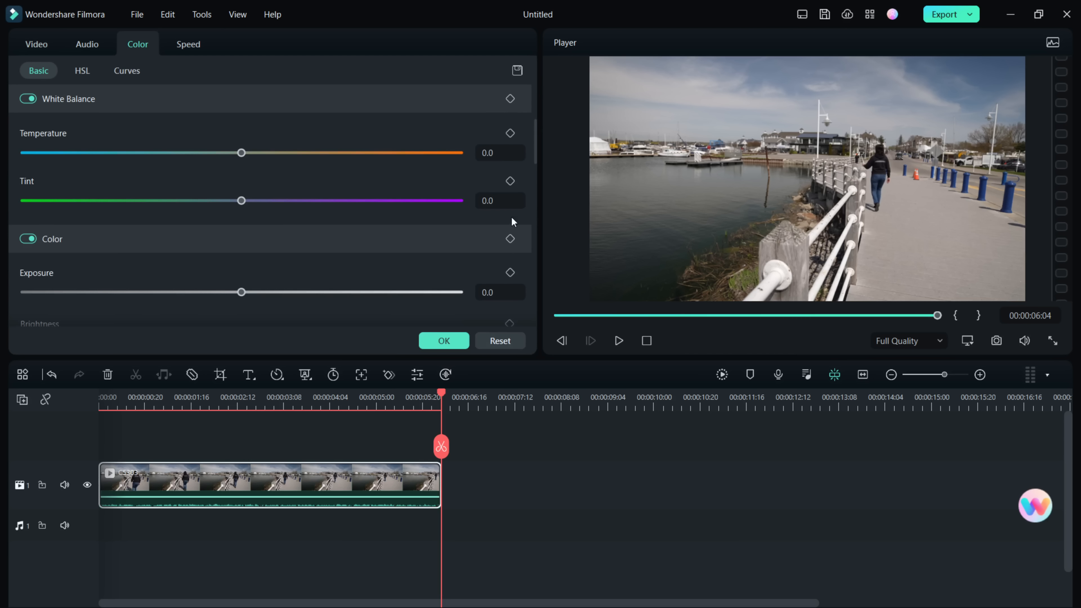
{"action": "left_click", "coordinate": [192, 47]}
{"action": "left_click", "coordinate": [100, 49]}
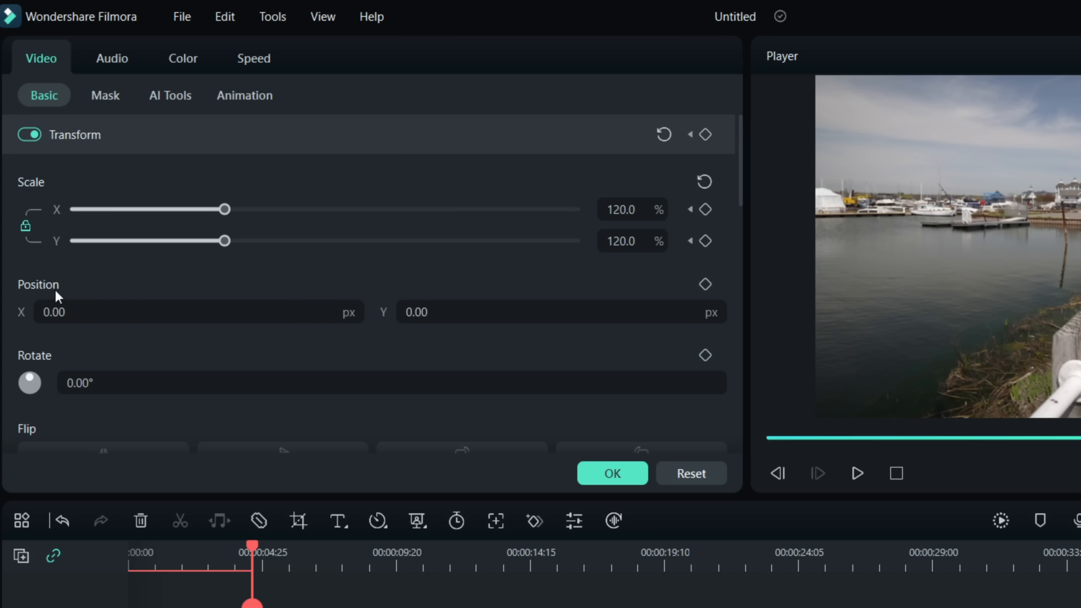
- Look through the clip's basic video properties, from Transform and Flip to Compositing and Drop Shadow
{"action": "left_click_drag", "start_coordinate": [740, 176], "coordinate": [737, 235]}
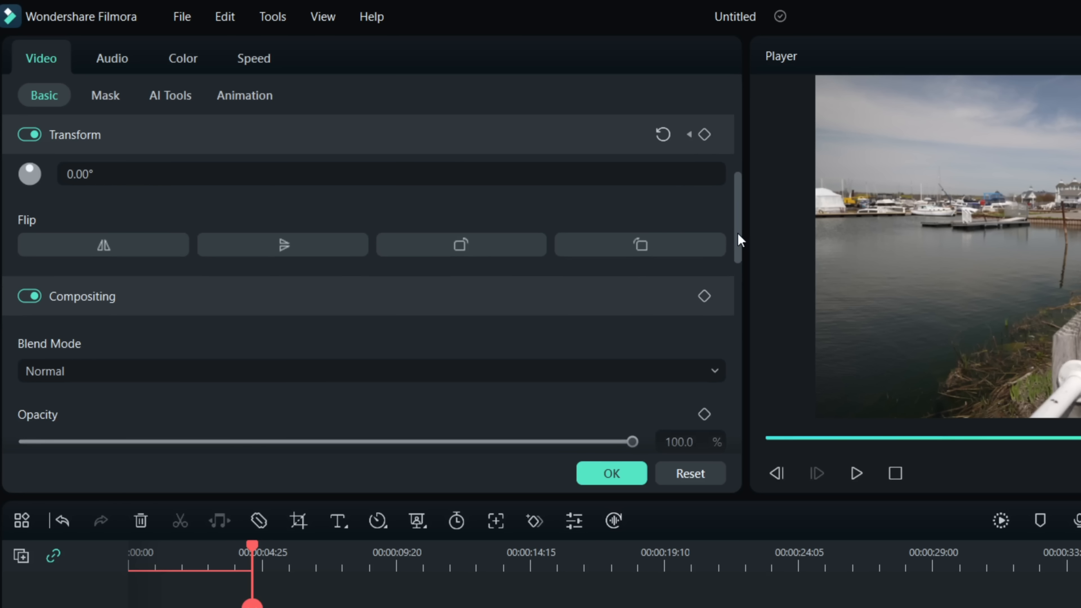
{"action": "scroll", "coordinate": [114, 137], "scroll_direction": "down", "scroll_amount": 6}
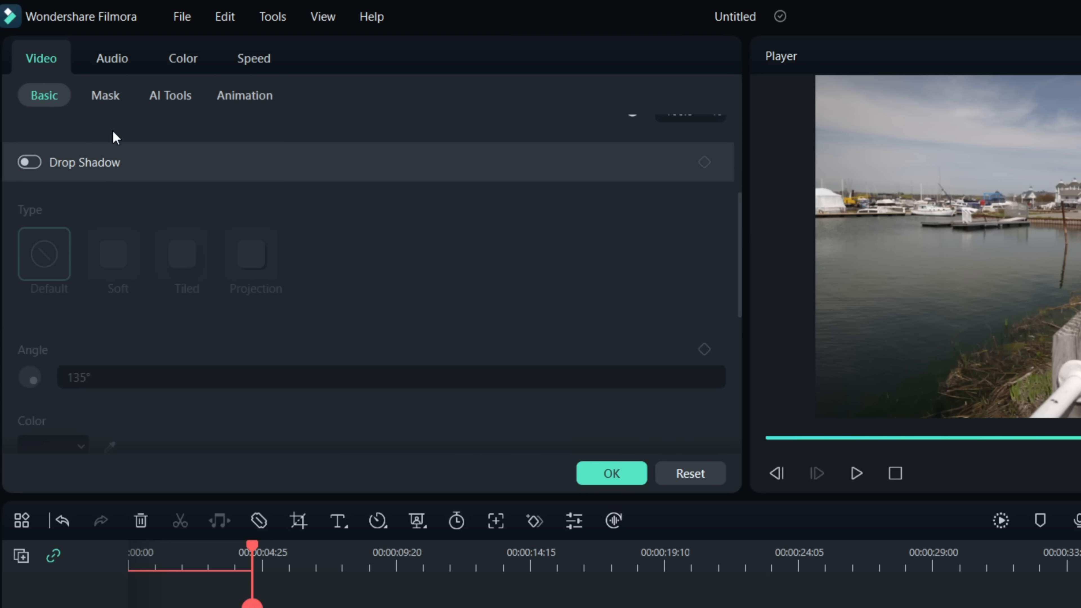
{"action": "left_click_drag", "start_coordinate": [741, 251], "coordinate": [740, 172]}
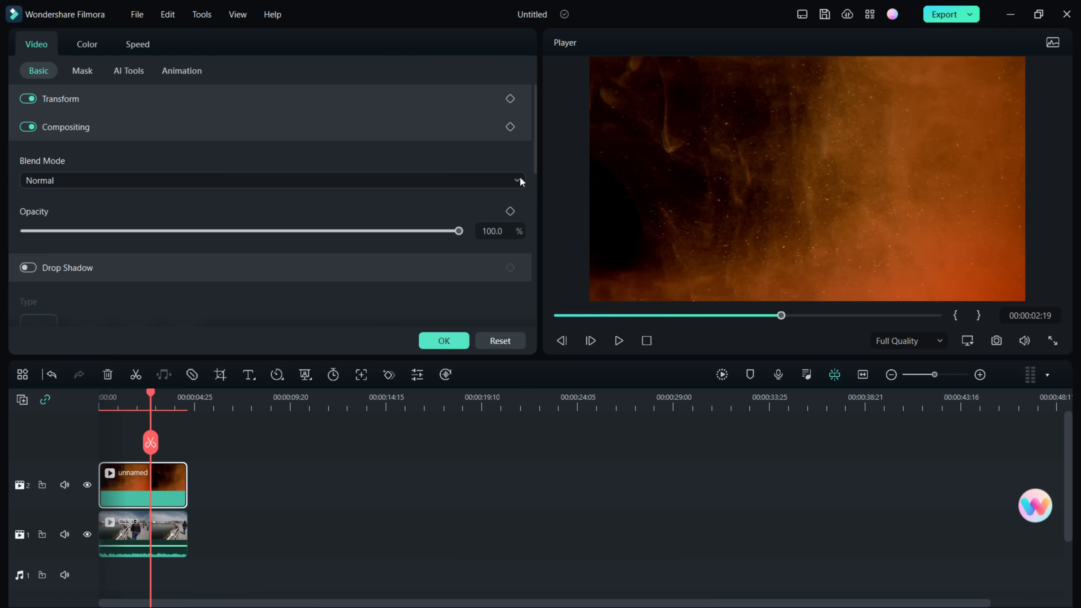
- Try the Screen blend mode at 69.9% opacity on the orange overlay clip, and reset its basic video properties
{"action": "left_click", "coordinate": [713, 249]}
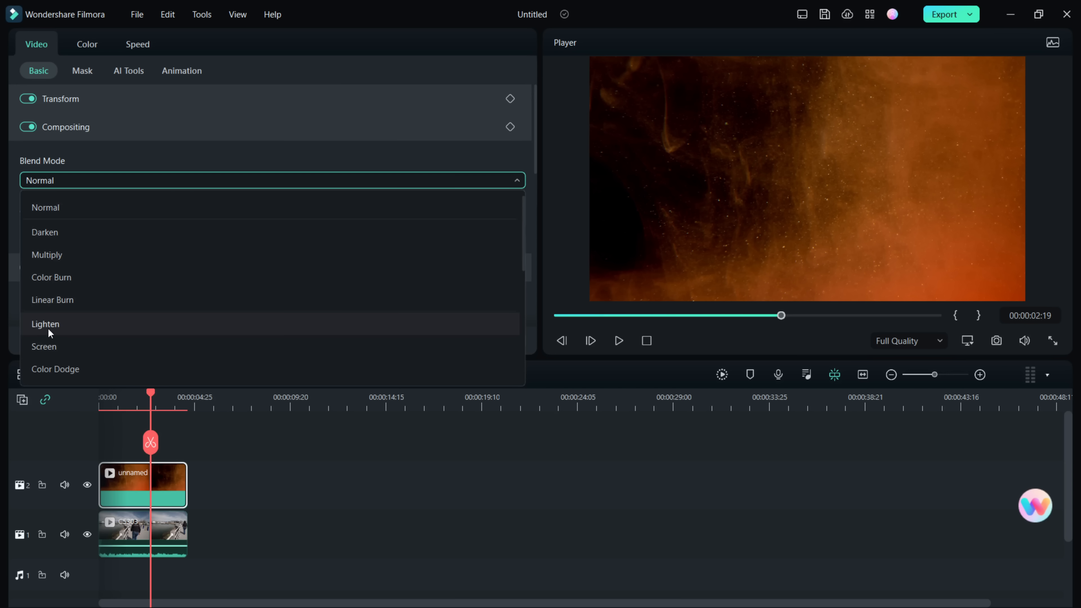
{"action": "left_click", "coordinate": [38, 345]}
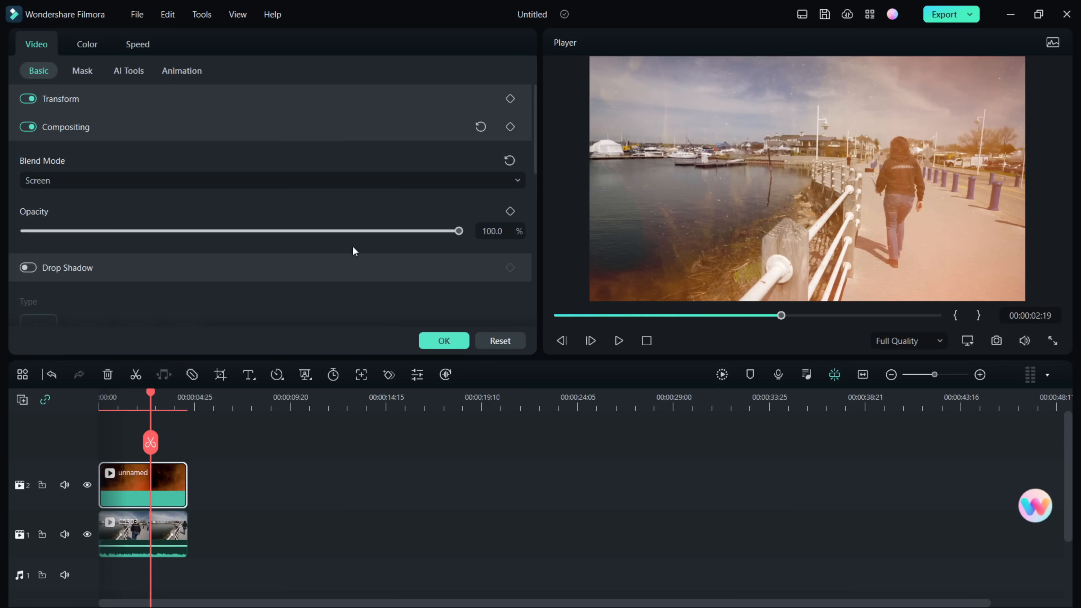
{"action": "left_click_drag", "start_coordinate": [459, 235], "coordinate": [328, 231]}
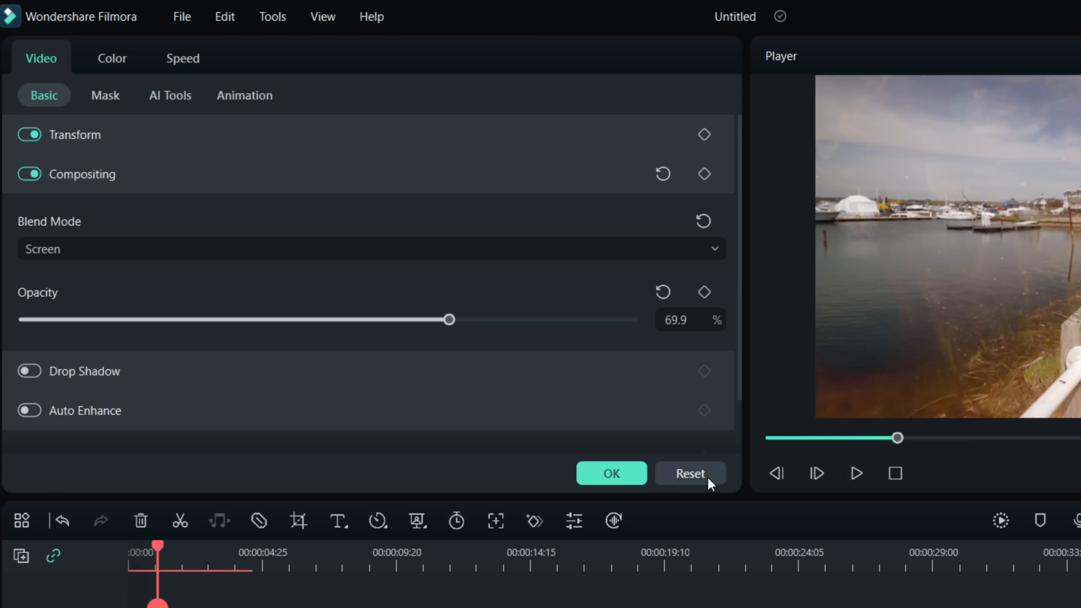
{"action": "left_click", "coordinate": [690, 474]}
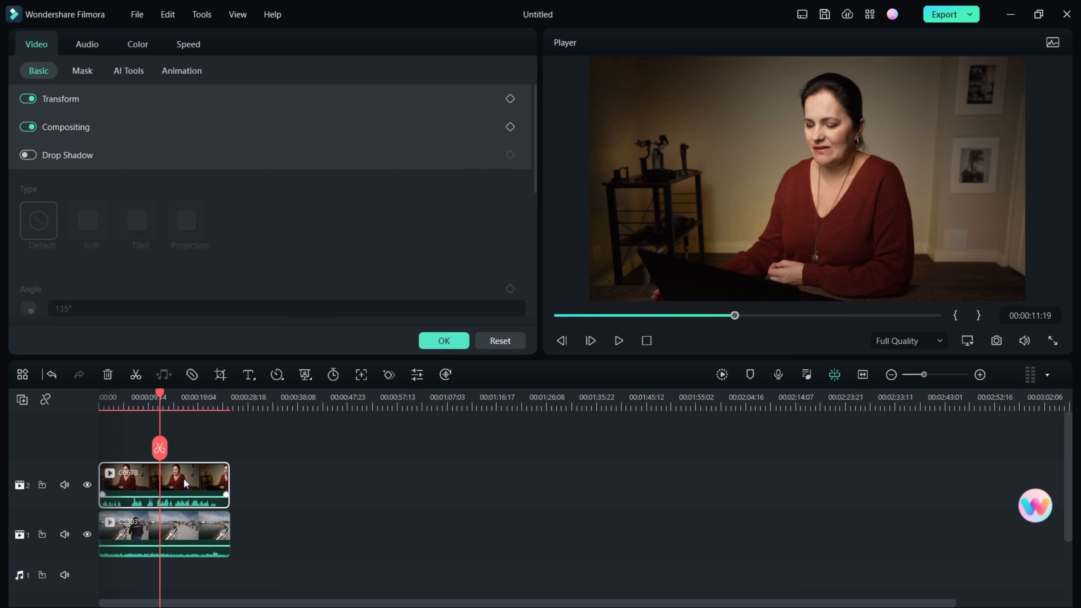
- Shrink the clip of the seated woman on track 2 to about a third of the frame in its upper-left corner
{"action": "left_click", "coordinate": [176, 534]}
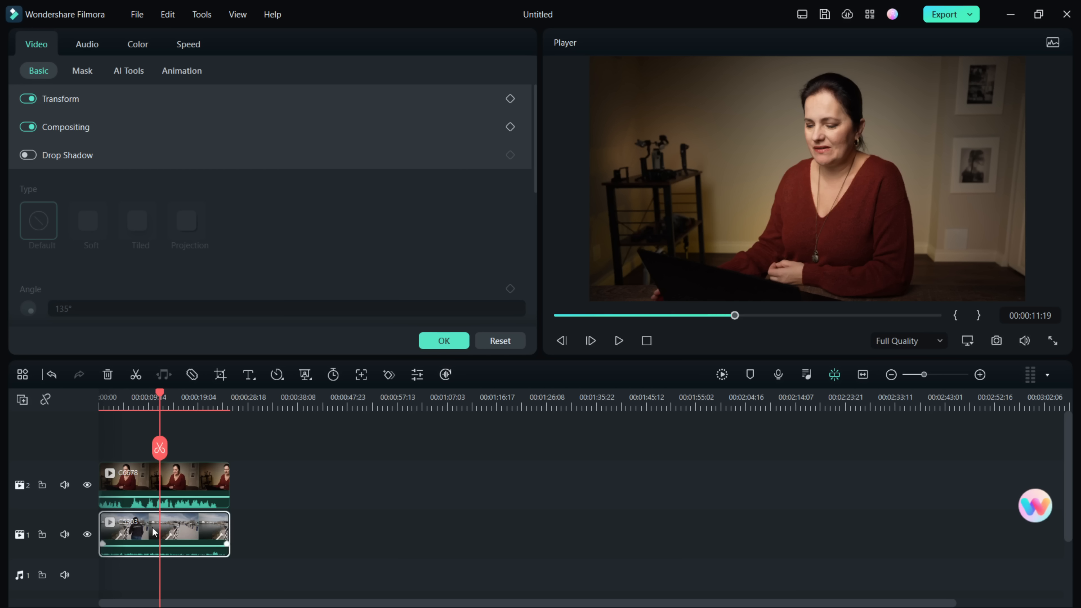
{"action": "left_click", "coordinate": [170, 476]}
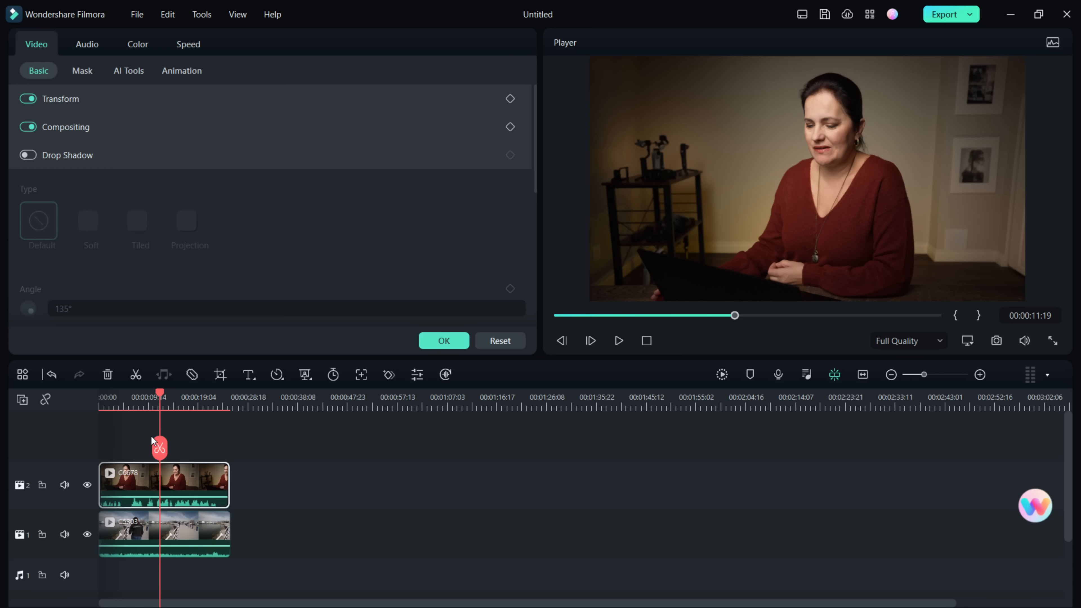
{"action": "left_click", "coordinate": [710, 222]}
{"action": "left_click_drag", "start_coordinate": [1021, 295], "coordinate": [685, 133]}
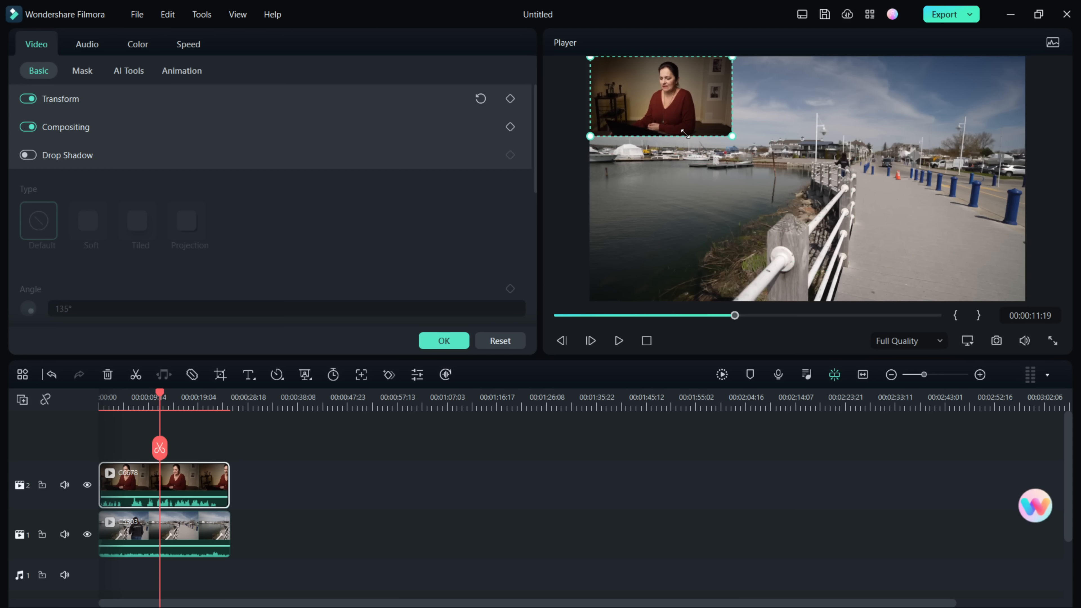
- Try a Default drop shadow on the picture-in-picture clip and adjust its settings
{"action": "left_click", "coordinate": [27, 154]}
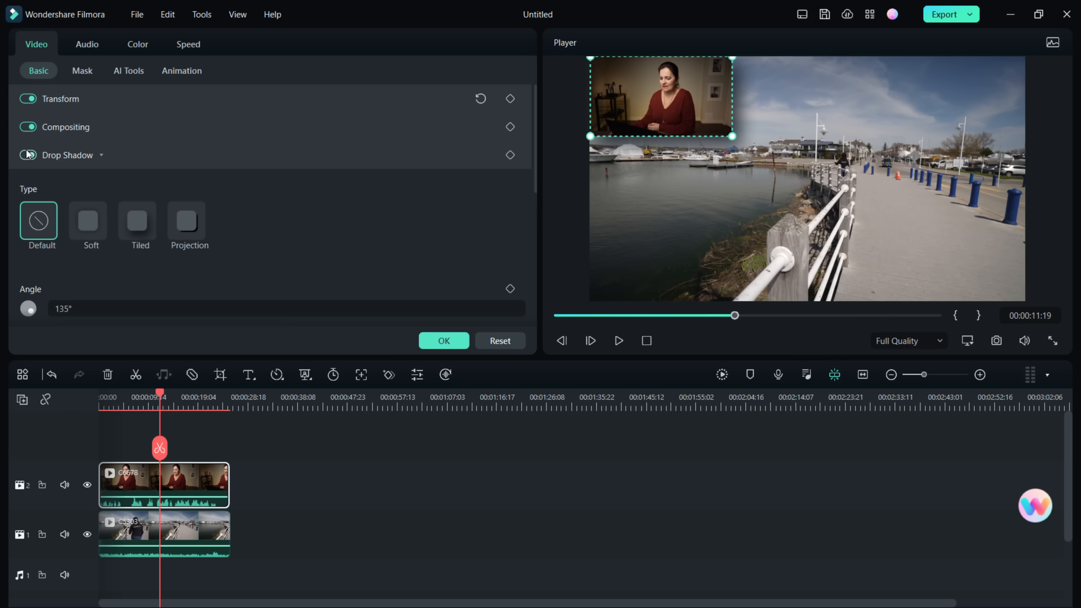
{"action": "left_click_drag", "start_coordinate": [534, 162], "coordinate": [532, 259]}
{"action": "left_click_drag", "start_coordinate": [69, 188], "coordinate": [120, 188]}
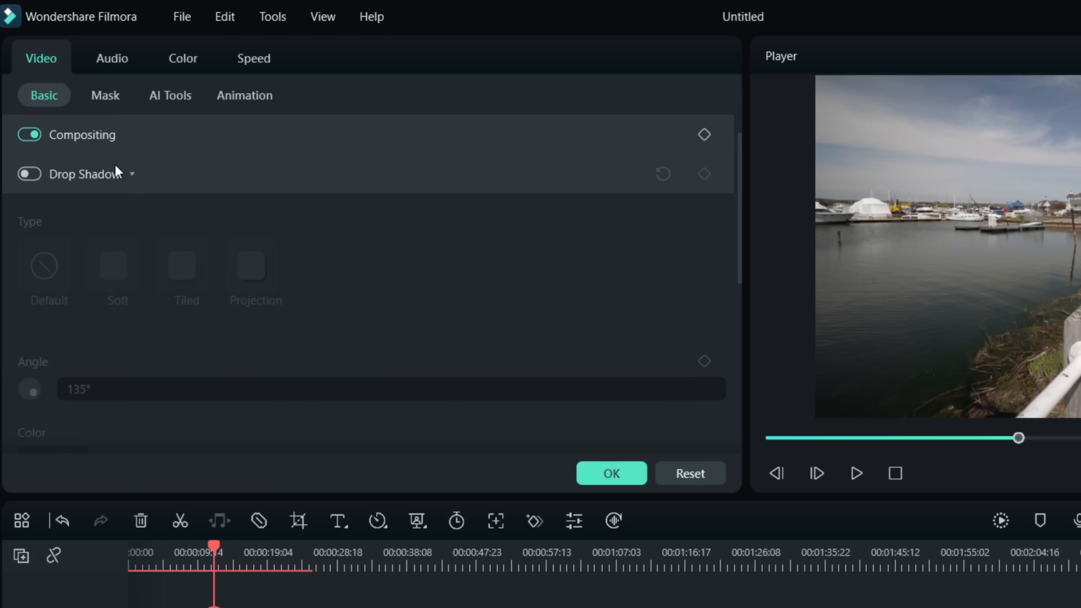
- Collapse Drop Shadow, enable Auto Enhance on the track 1 boardwalk clip, and toggle it repeatedly to compare the image
{"action": "left_click", "coordinate": [132, 175]}
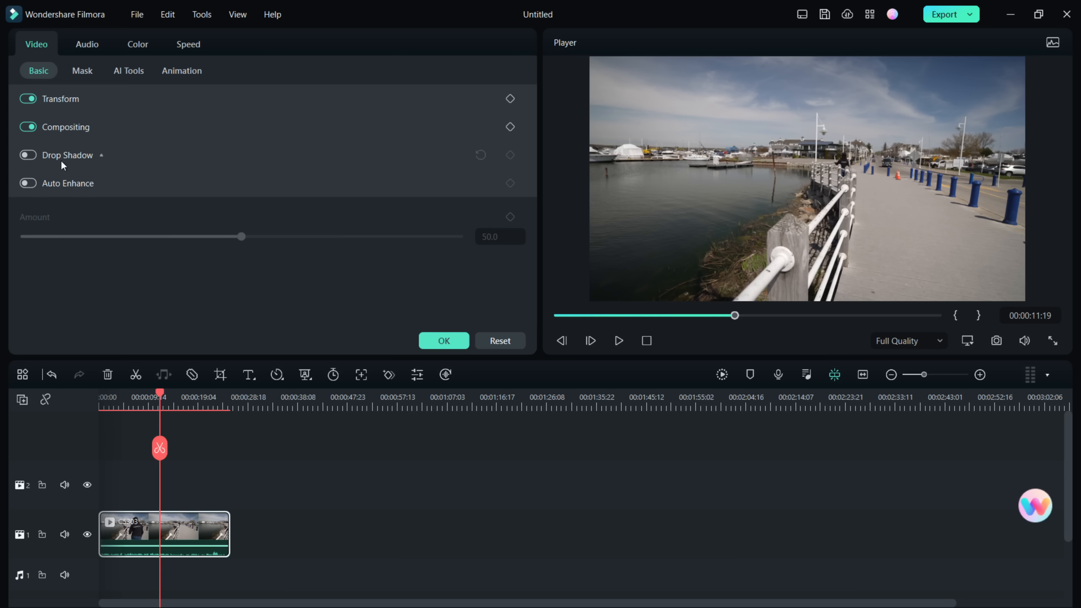
{"action": "left_click", "coordinate": [28, 183]}
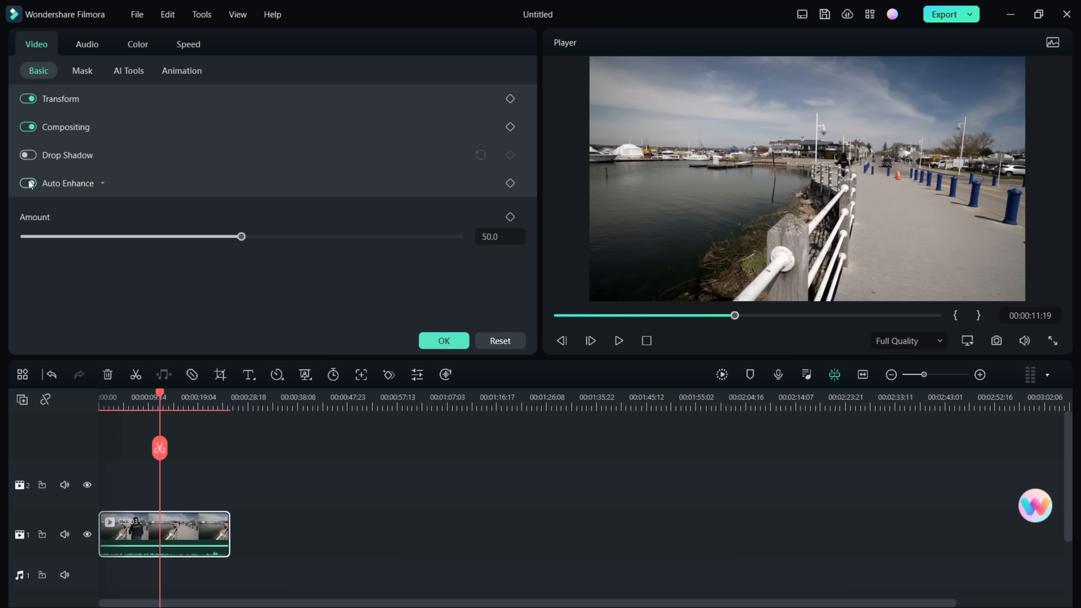
{"action": "left_click", "coordinate": [28, 183]}
{"action": "left_click", "coordinate": [29, 183]}
{"action": "left_click", "coordinate": [28, 183]}
{"action": "left_click", "coordinate": [28, 183]}
- Try different Auto Enhance amounts on the boardwalk clip, including 94.7, a low amount and a near-maximum one
{"action": "left_click", "coordinate": [242, 236]}
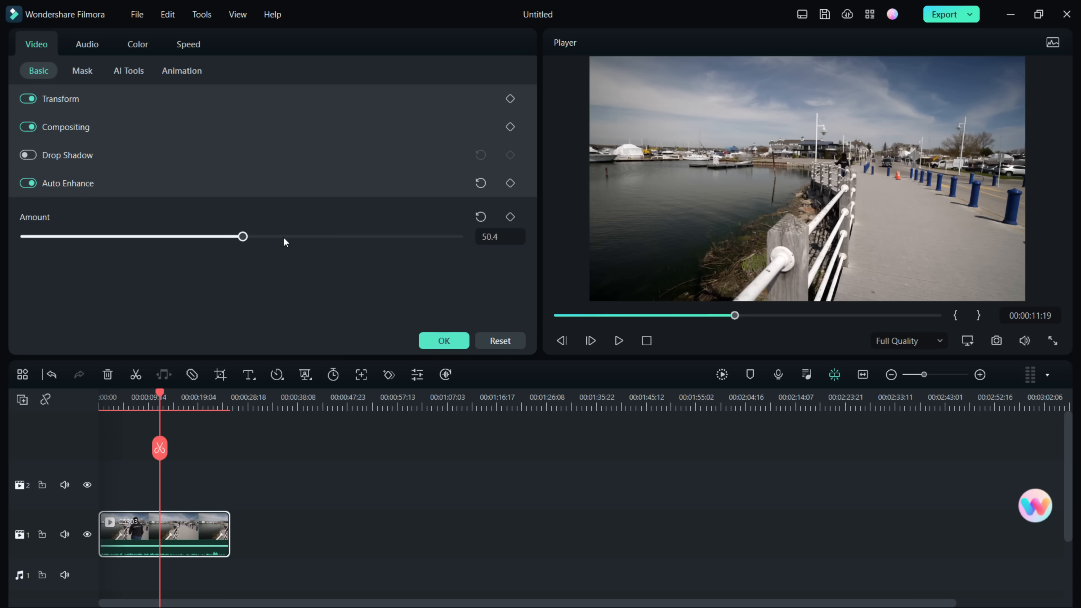
{"action": "left_click", "coordinate": [435, 236]}
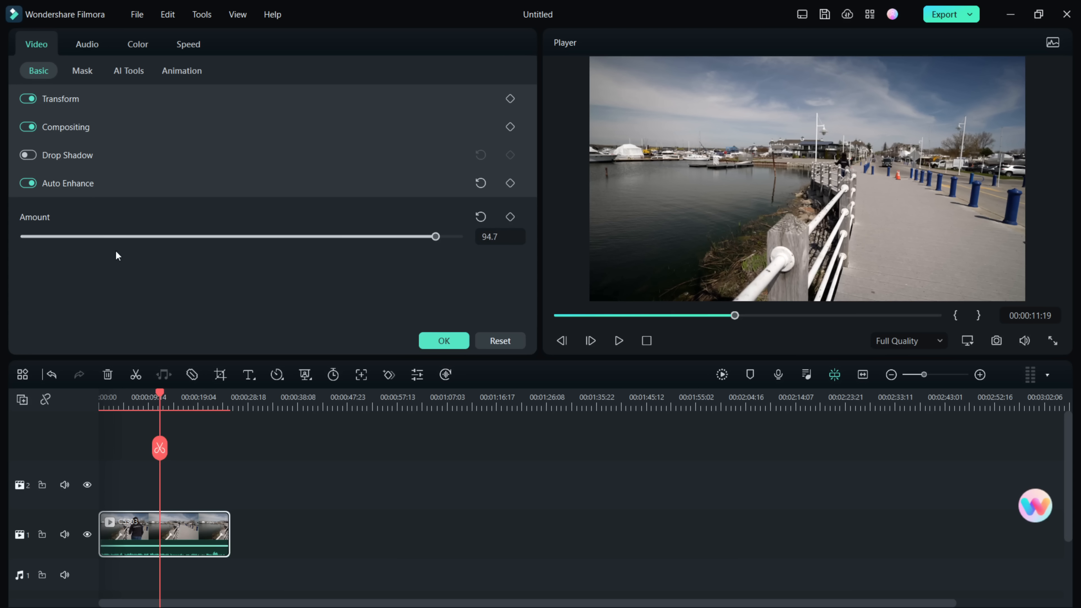
{"action": "left_click", "coordinate": [96, 237]}
{"action": "left_click", "coordinate": [452, 240]}
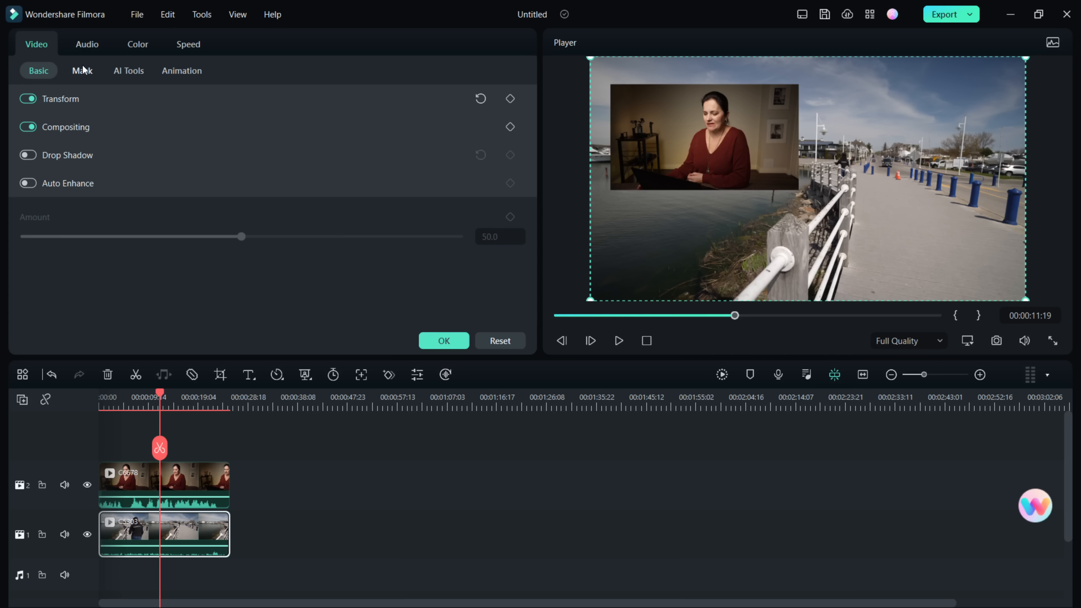
- Try a rectangle mask on the picture-in-picture clip of the seated woman, and replace it with a circle mask
{"action": "left_click", "coordinate": [83, 71]}
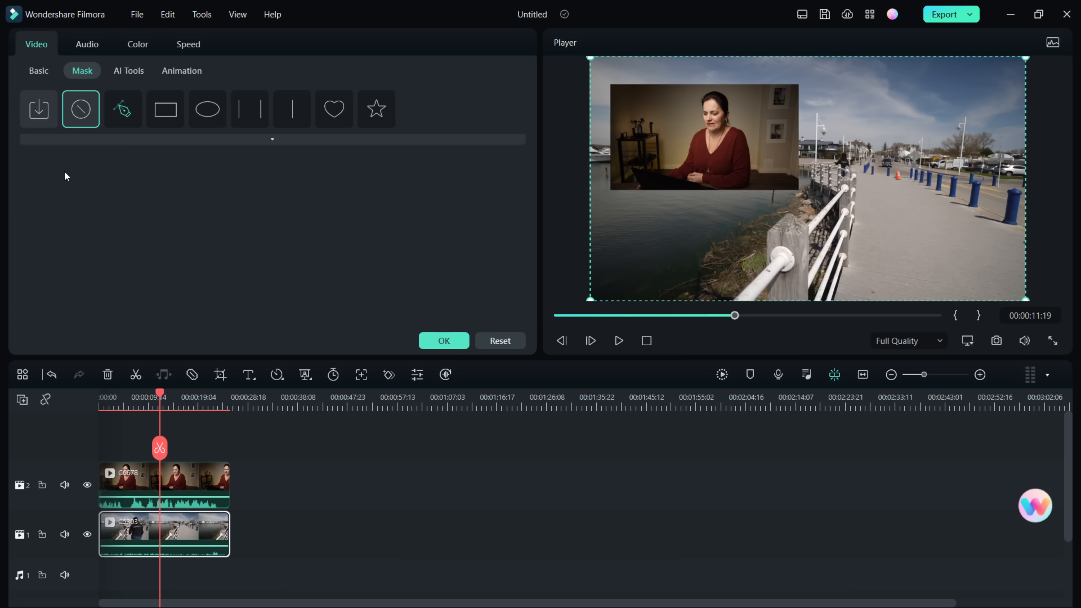
{"action": "left_click", "coordinate": [703, 146]}
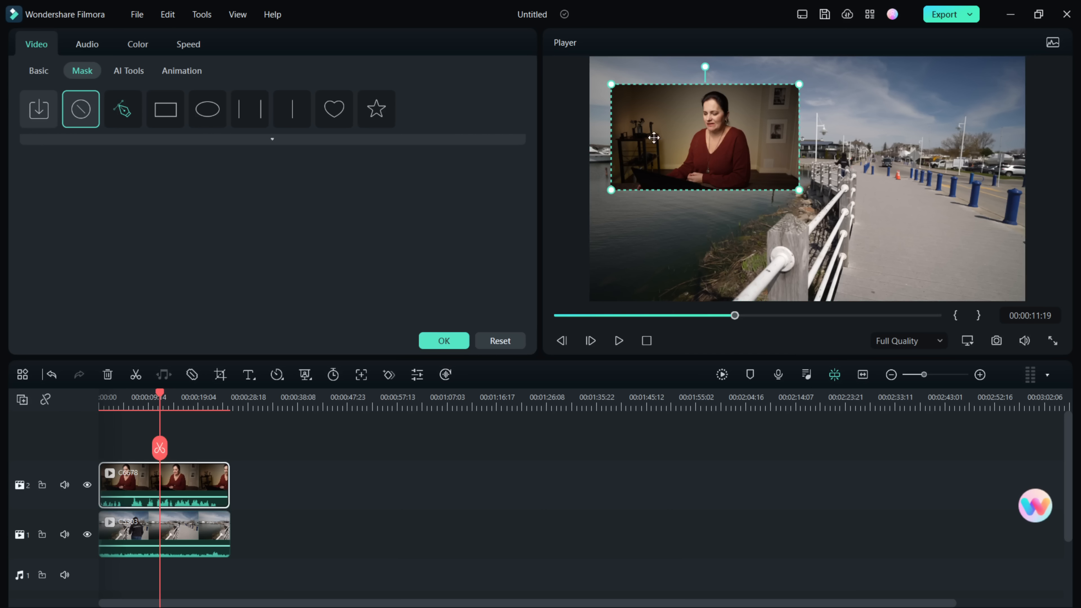
{"action": "left_click", "coordinate": [165, 112]}
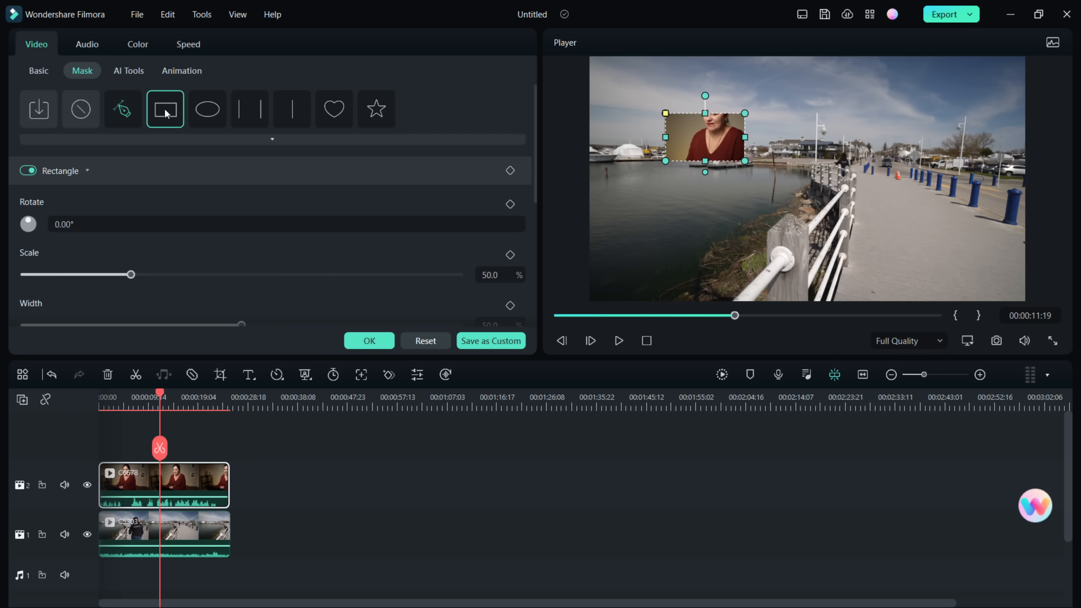
{"action": "left_click", "coordinate": [207, 109]}
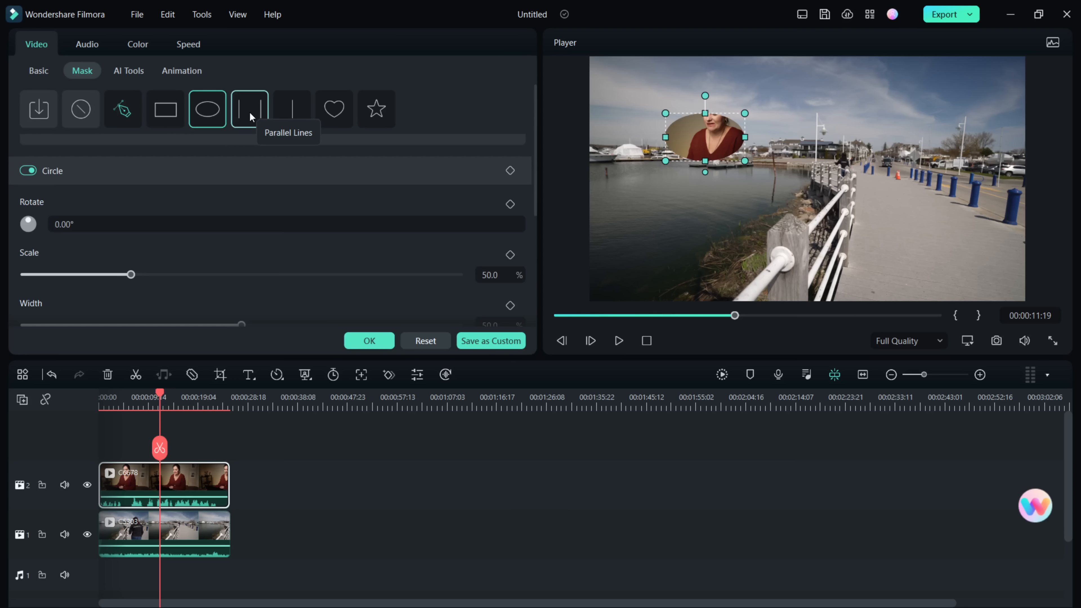
- Replace the circle mask on the picture-in-picture clip with a Parallel Lines mask and narrow it
{"action": "left_click", "coordinate": [250, 109]}
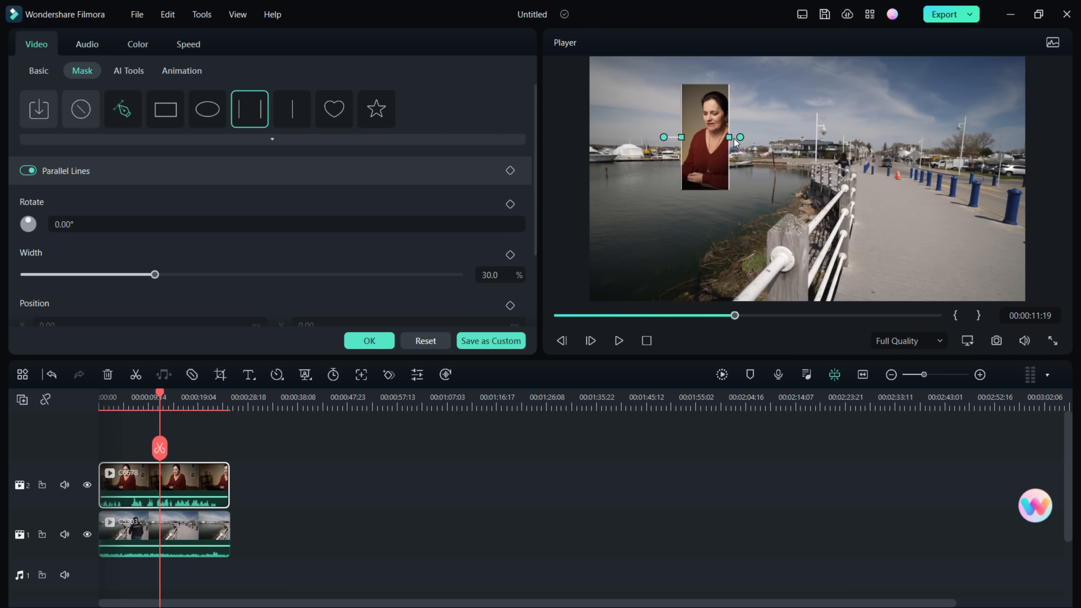
{"action": "mouse_move", "coordinate": [731, 137]}
{"action": "left_mouse_down"}
{"action": "mouse_move", "coordinate": [777, 136]}
{"action": "mouse_move", "coordinate": [716, 143]}
{"action": "left_mouse_up"}
{"action": "scroll", "coordinate": [170, 230], "scroll_direction": "down", "scroll_amount": 3}
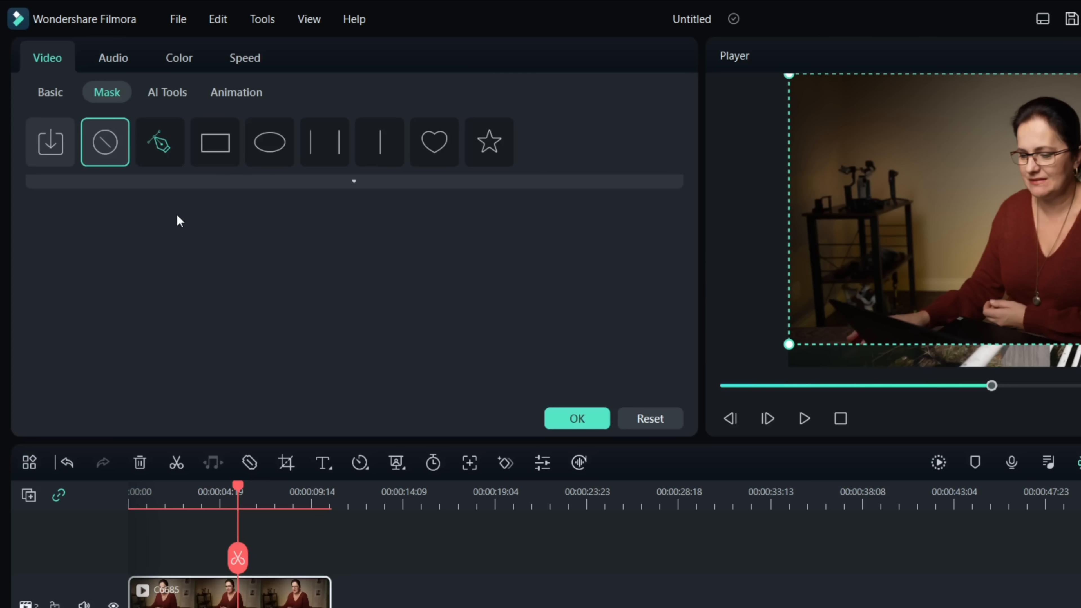
- Start a freehand pen mask on the seated woman's clip and trace from the bottom edge up her sleeve and over the shoulder
{"action": "left_click", "coordinate": [156, 137]}
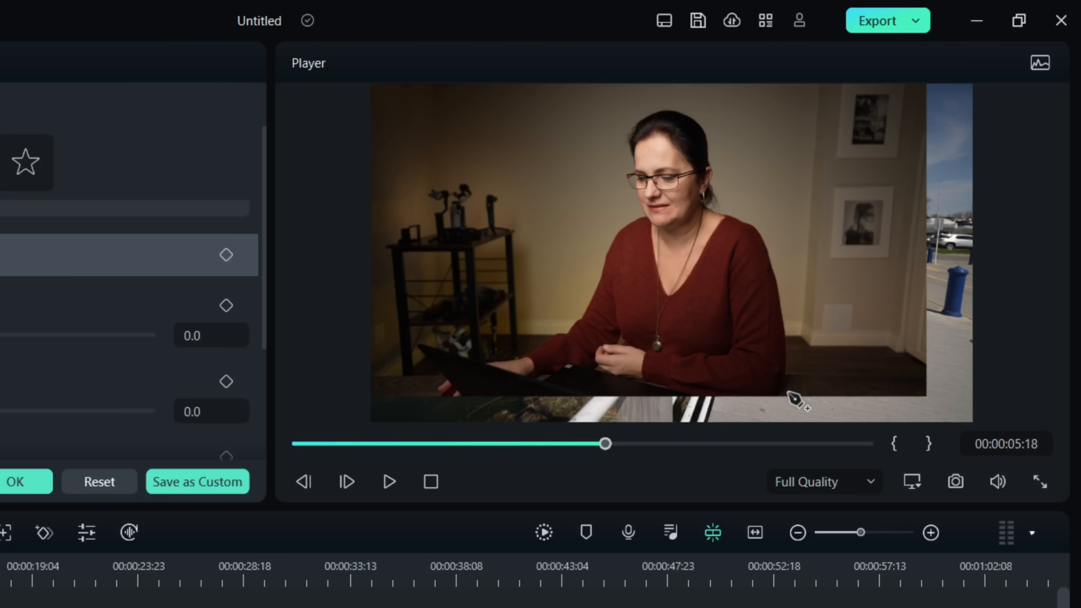
{"action": "left_click", "coordinate": [771, 397]}
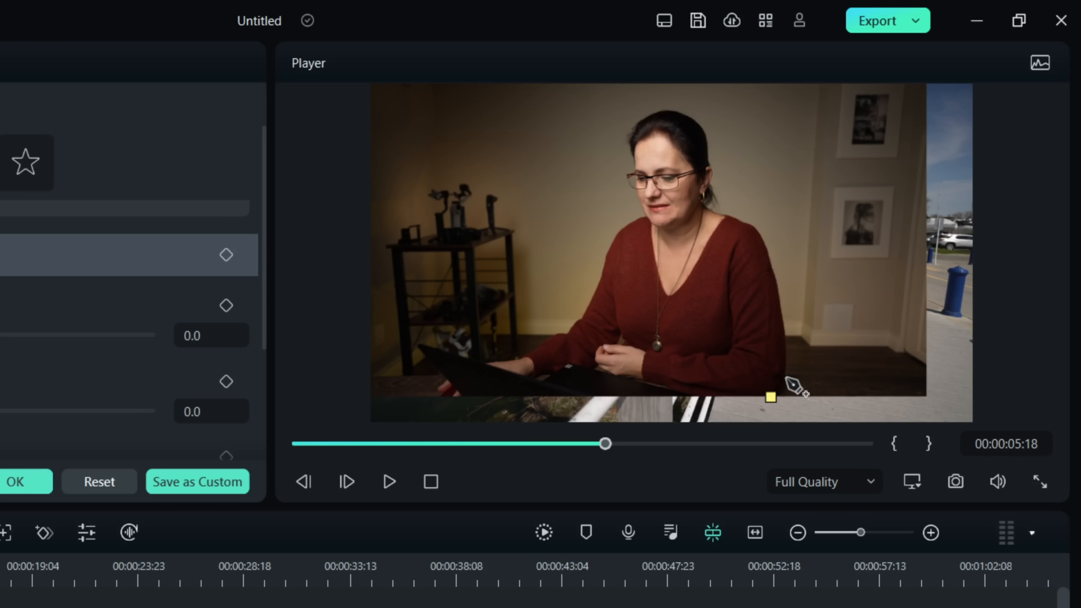
{"action": "left_click", "coordinate": [787, 376]}
{"action": "left_click", "coordinate": [786, 330]}
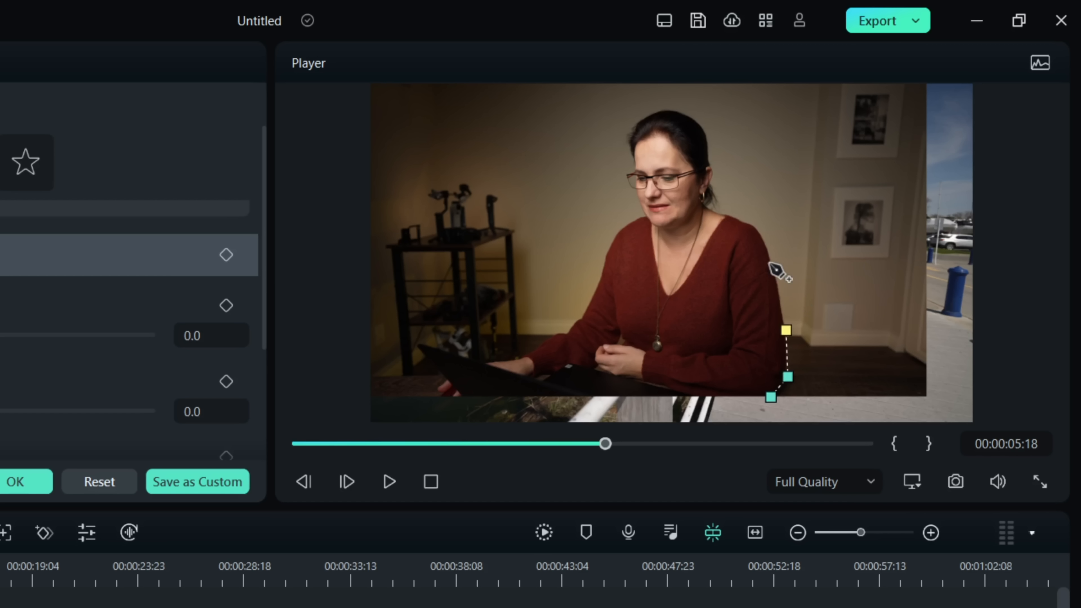
{"action": "left_click", "coordinate": [758, 230]}
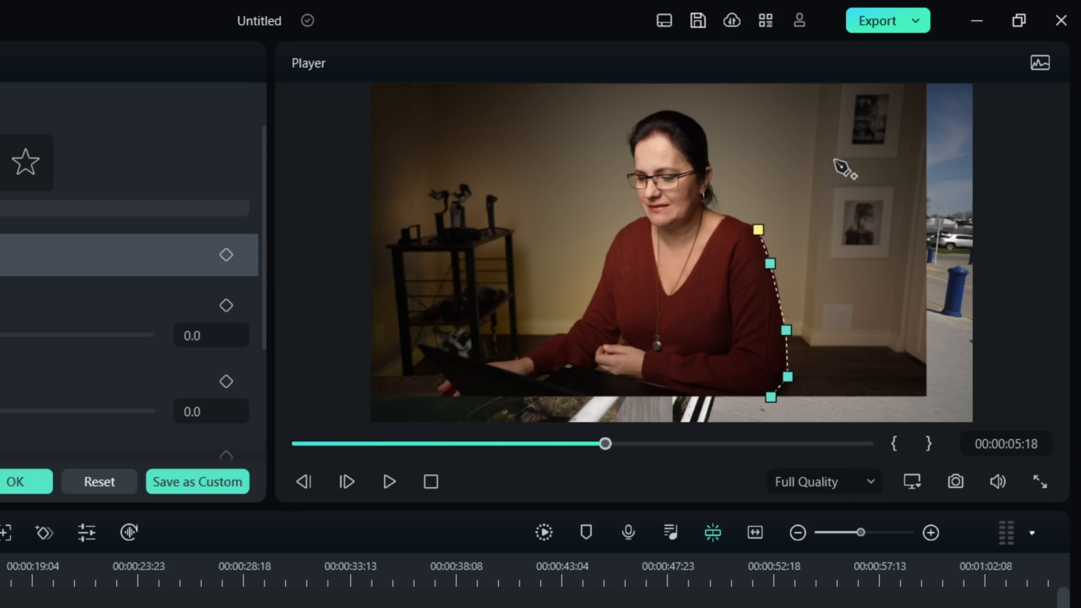
{"action": "left_click", "coordinate": [741, 221]}
{"action": "left_click", "coordinate": [729, 215]}
- Continue the pen mask outline along the woman's neck, ear and back of the hair
{"action": "left_click", "coordinate": [707, 208]}
{"action": "left_click", "coordinate": [712, 194]}
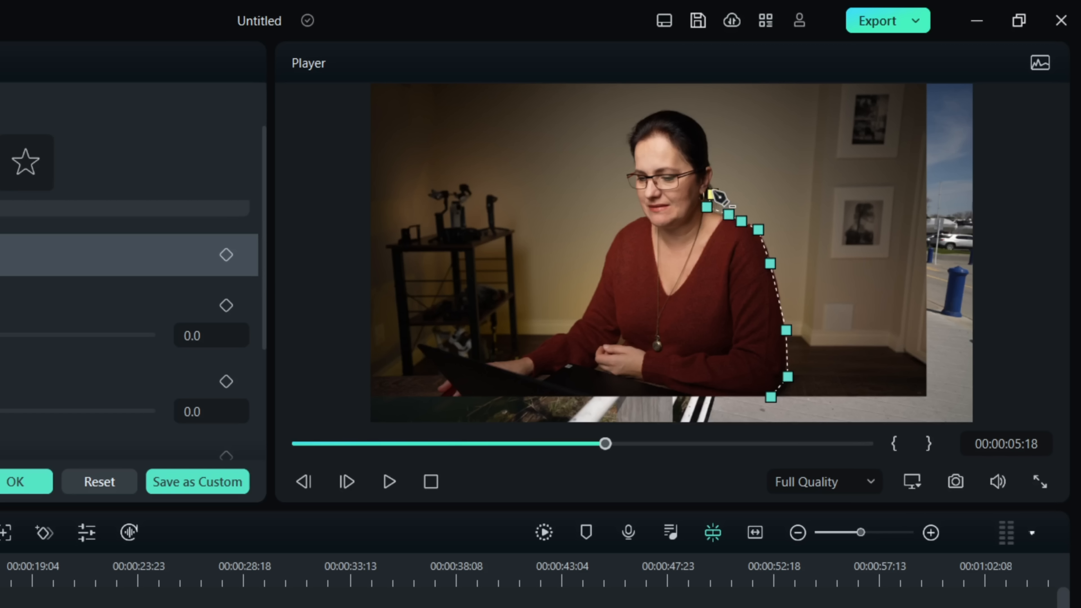
{"action": "left_click", "coordinate": [710, 184]}
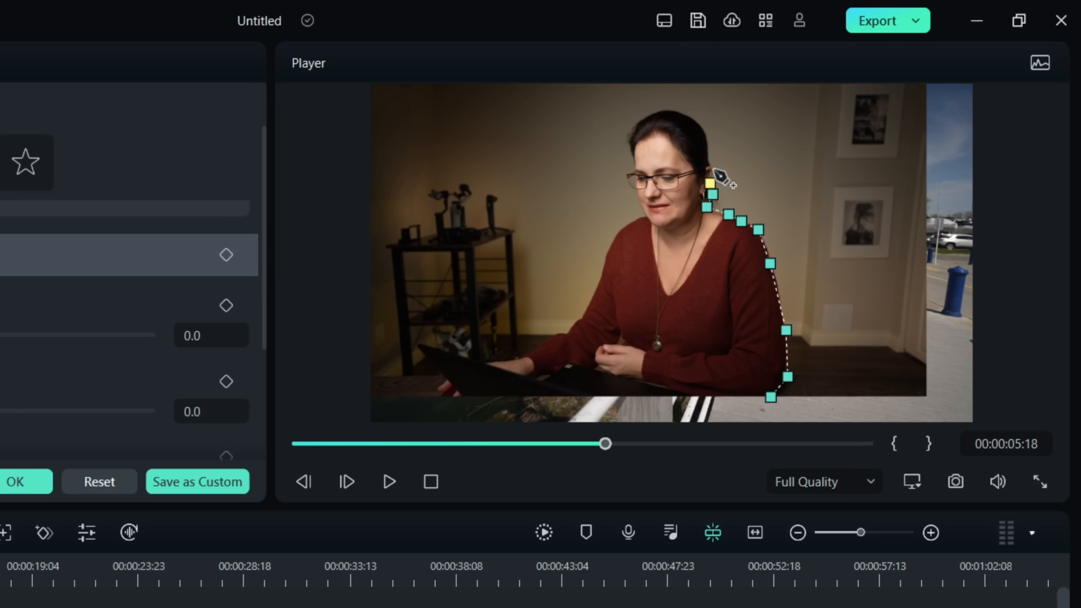
{"action": "left_click", "coordinate": [715, 170]}
{"action": "left_click", "coordinate": [708, 161]}
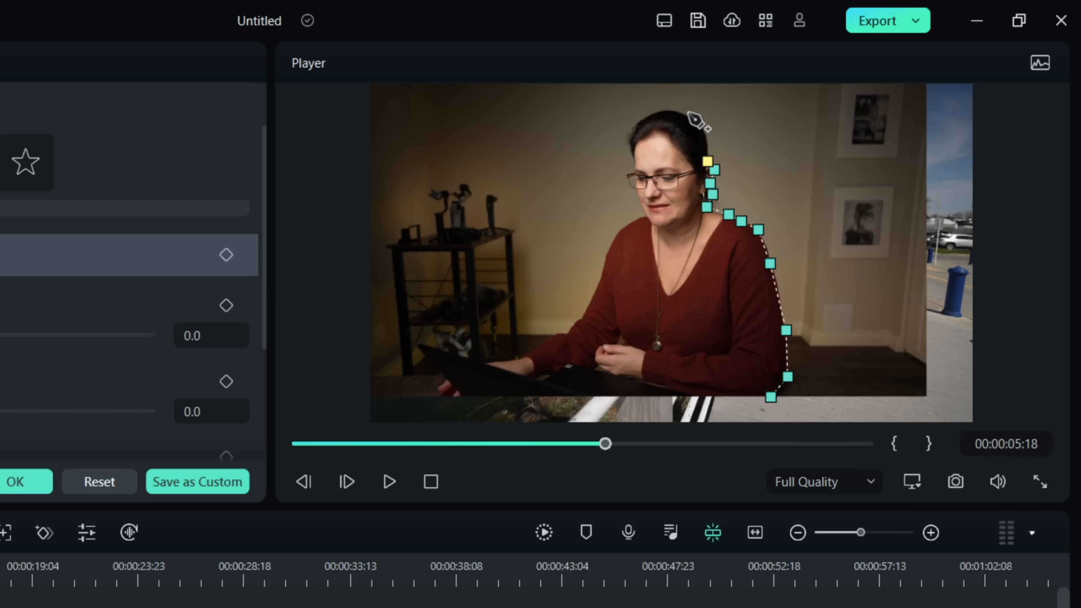
- Curve the mask around the woman's head, continue along her arm and laptop, and close the outline at its first point
{"action": "left_click", "coordinate": [665, 110]}
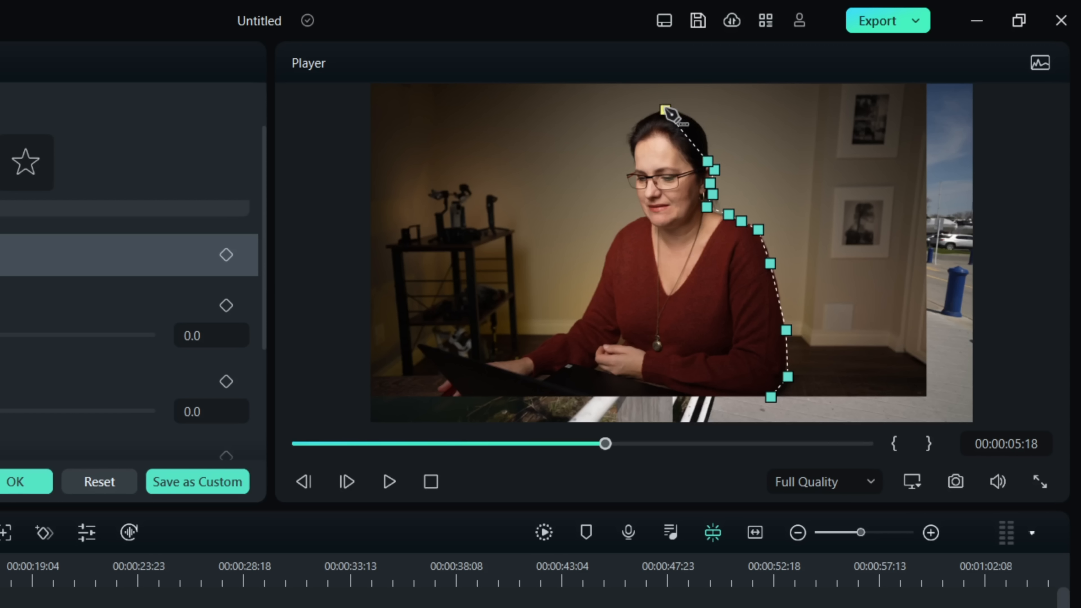
{"action": "left_click_drag", "start_coordinate": [666, 111], "coordinate": [623, 107]}
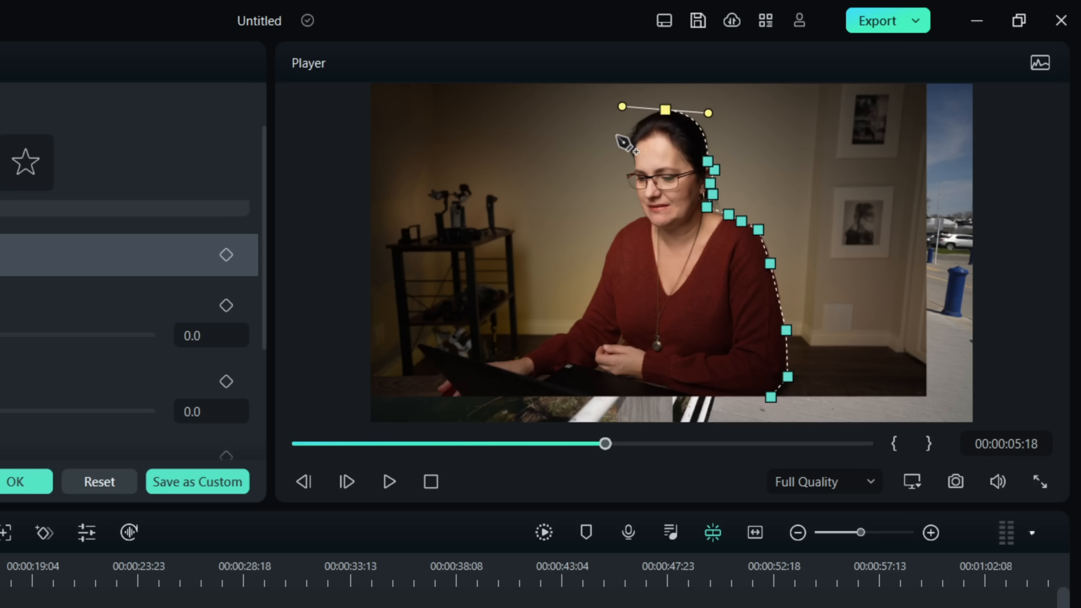
{"action": "left_click", "coordinate": [631, 137]}
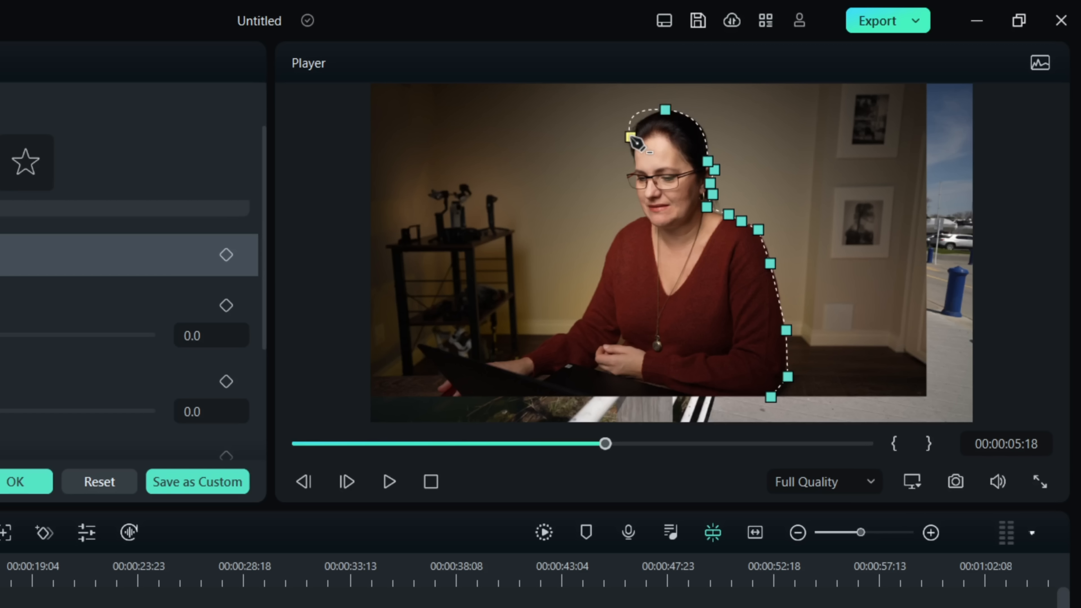
{"action": "mouse_move", "coordinate": [632, 137]}
{"action": "left_mouse_down"}
{"action": "mouse_move", "coordinate": [602, 136]}
{"action": "mouse_move", "coordinate": [636, 159]}
{"action": "mouse_move", "coordinate": [632, 141]}
{"action": "left_mouse_up"}
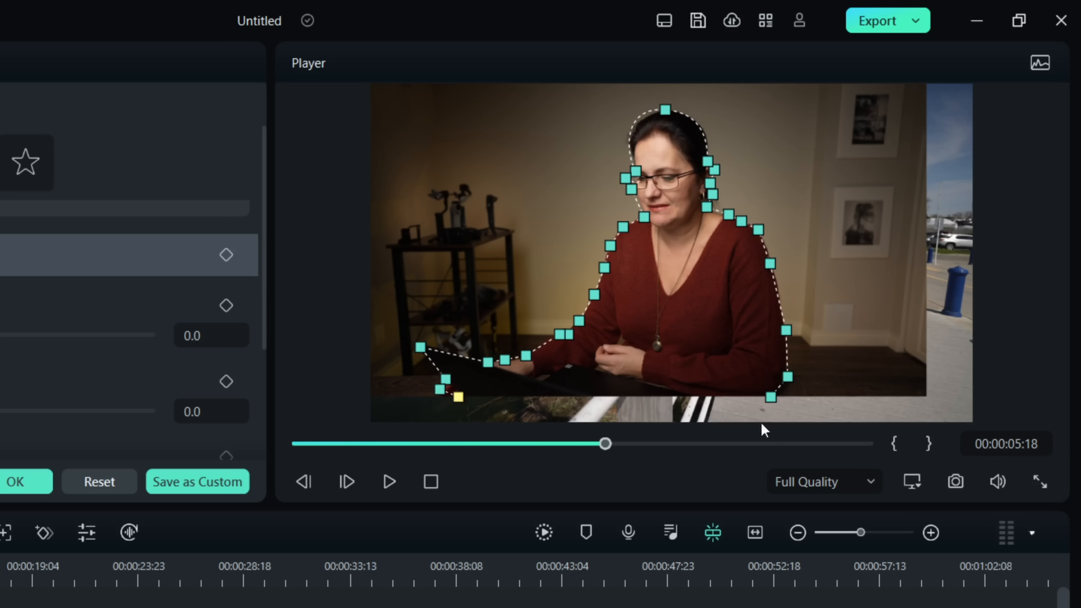
{"action": "left_click", "coordinate": [770, 397]}
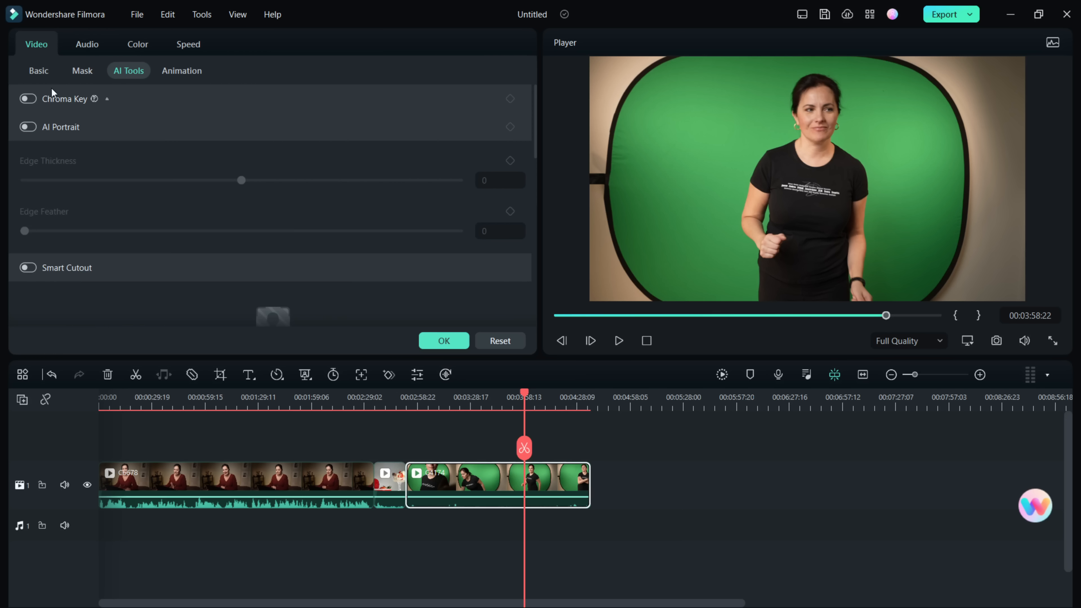
- Expand the Chroma Key settings and enable Chroma Key on the green-screen clip
{"action": "left_click", "coordinate": [108, 98]}
{"action": "left_click", "coordinate": [28, 98]}
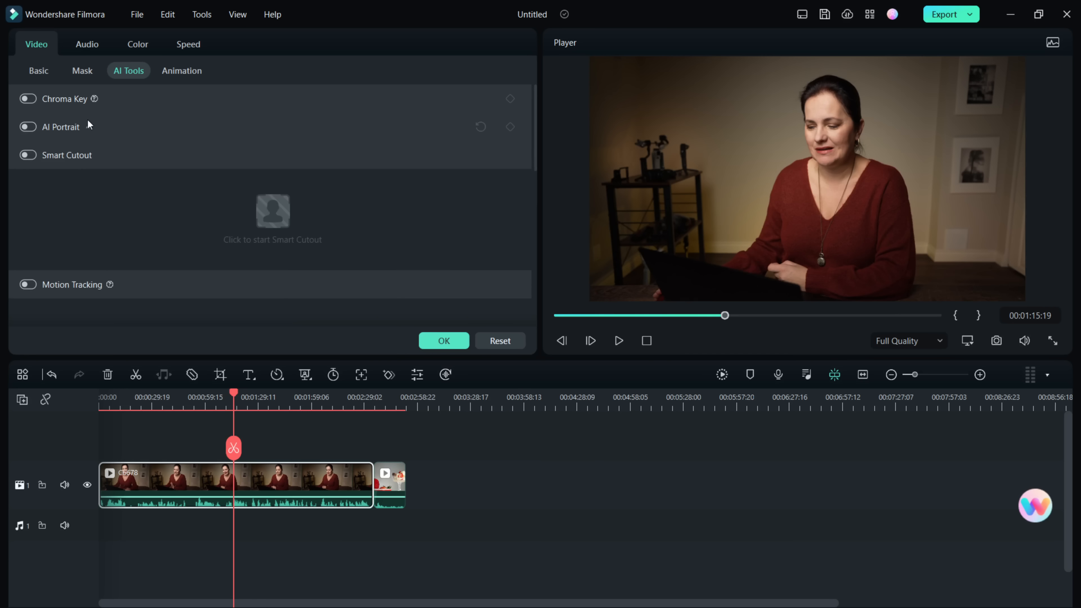
- Enable AI Portrait on the seated woman's clip, set Edge Thickness to 4, and increase Edge Feather
{"action": "left_click", "coordinate": [87, 128]}
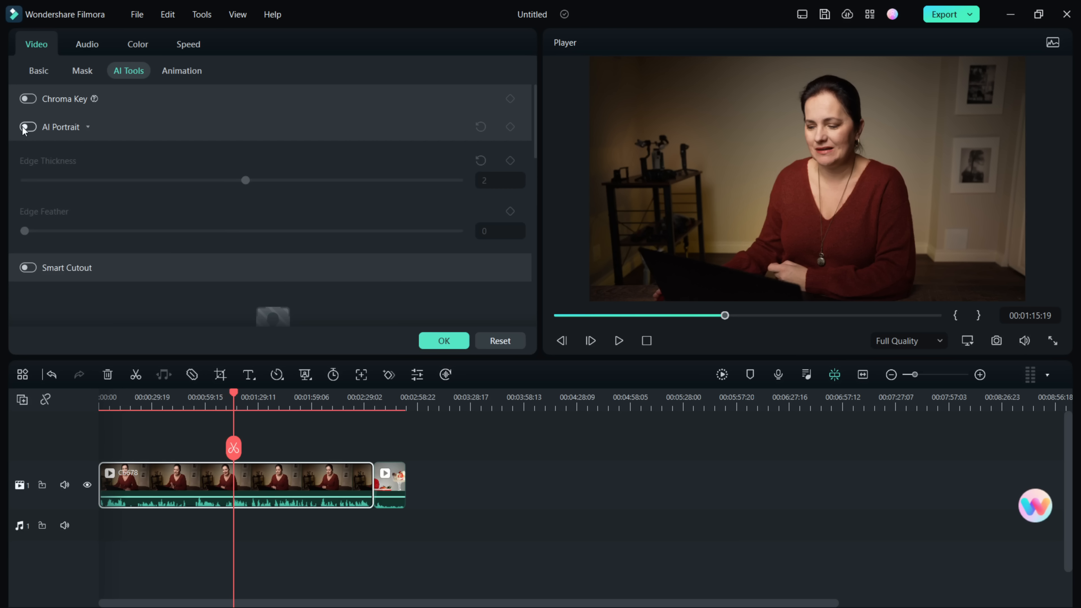
{"action": "left_click", "coordinate": [26, 127]}
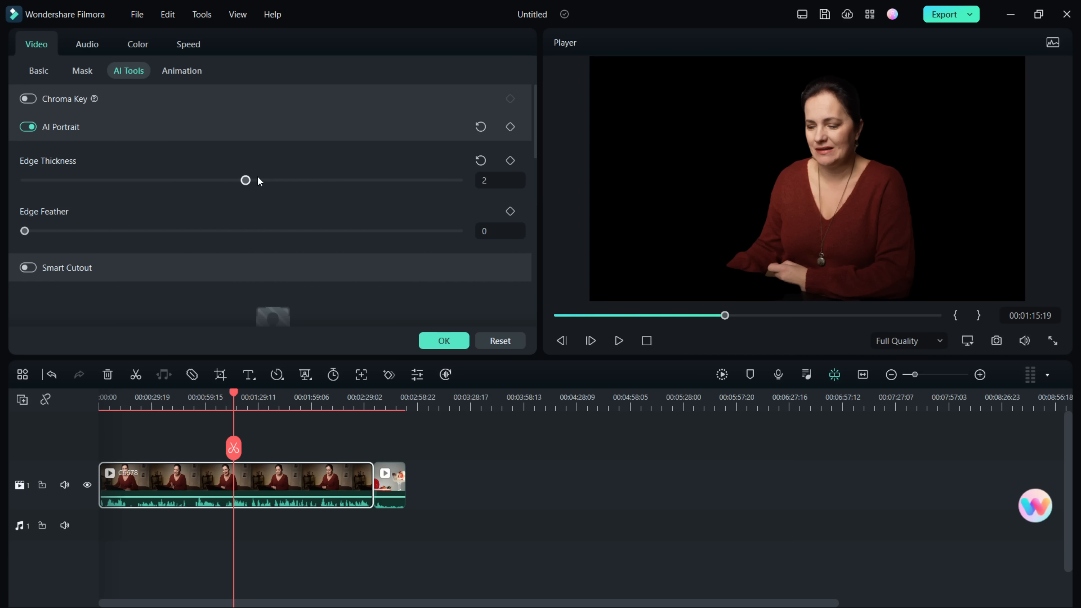
{"action": "left_click_drag", "start_coordinate": [248, 180], "coordinate": [249, 180]}
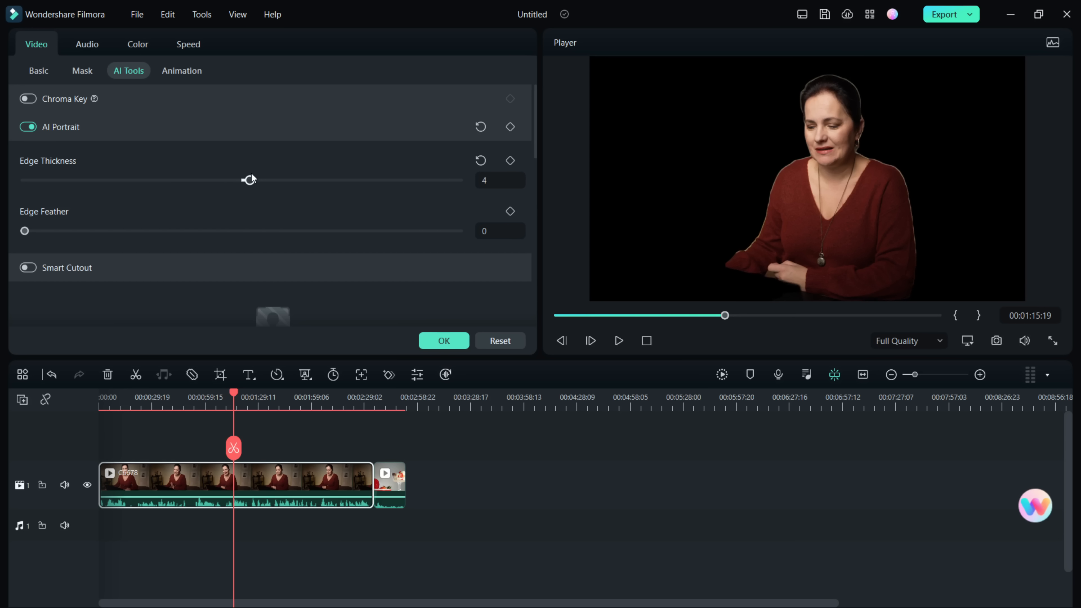
{"action": "left_click_drag", "start_coordinate": [58, 237], "coordinate": [132, 242]}
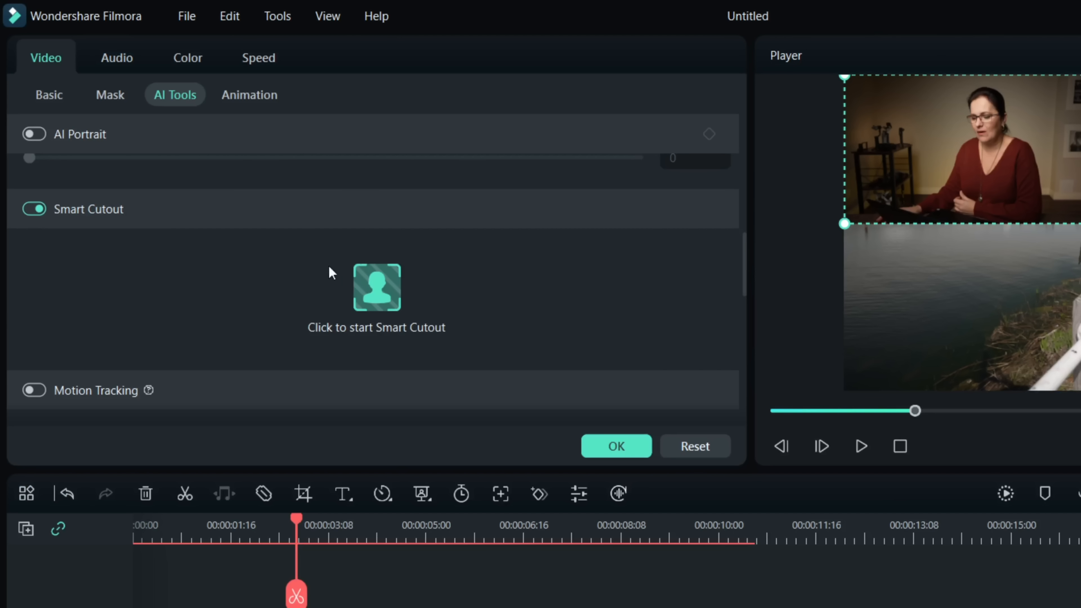
- Start a Smart Cutout with brush size 88 and paint over the woman and her laptop to include both
{"action": "left_click", "coordinate": [395, 269]}
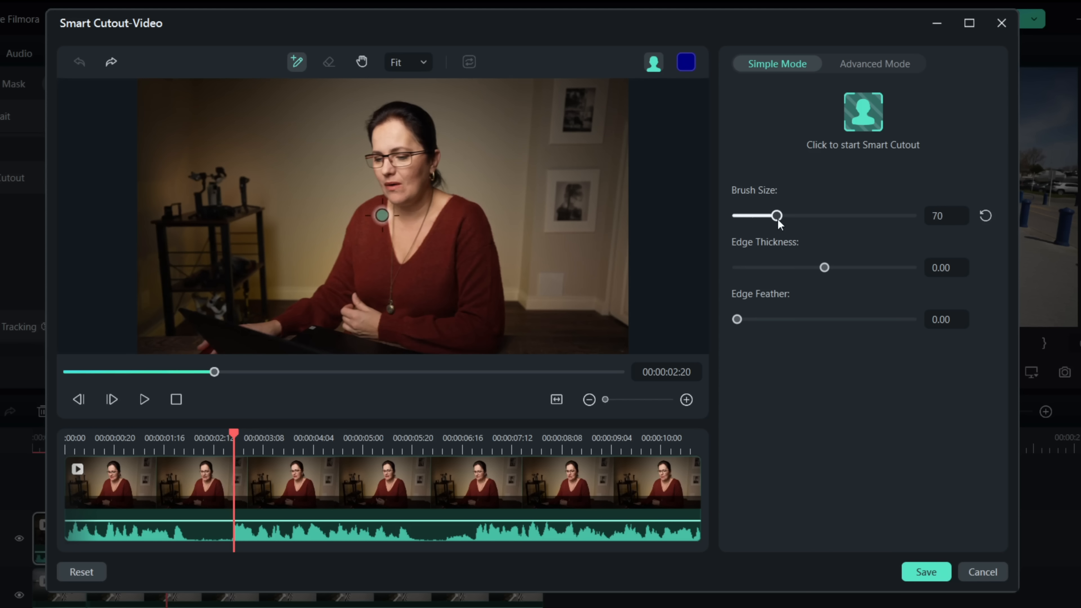
{"action": "left_click_drag", "start_coordinate": [784, 215], "coordinate": [787, 215]}
{"action": "mouse_move", "coordinate": [385, 127]}
{"action": "left_mouse_down"}
{"action": "mouse_move", "coordinate": [409, 232]}
{"action": "mouse_move", "coordinate": [392, 283]}
{"action": "left_mouse_up"}
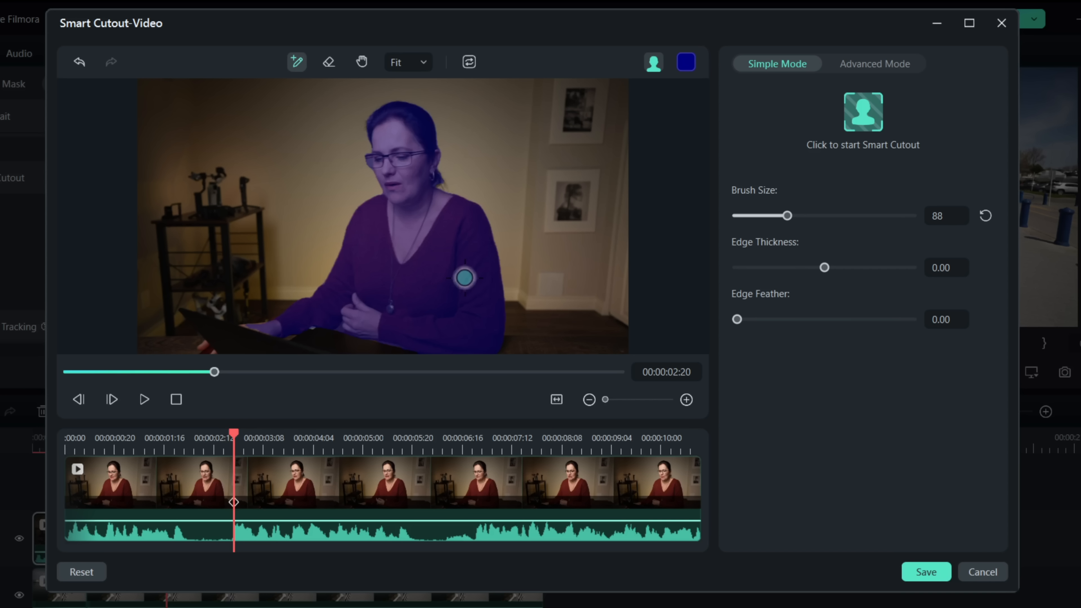
{"action": "left_click_drag", "start_coordinate": [330, 328], "coordinate": [360, 365]}
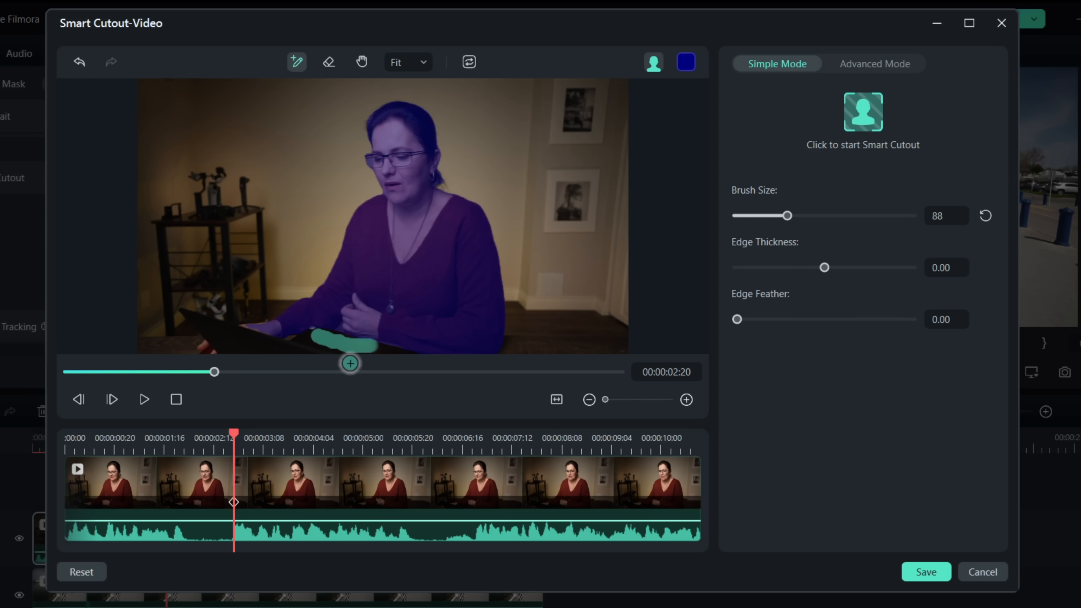
{"action": "left_click_drag", "start_coordinate": [203, 327], "coordinate": [259, 340]}
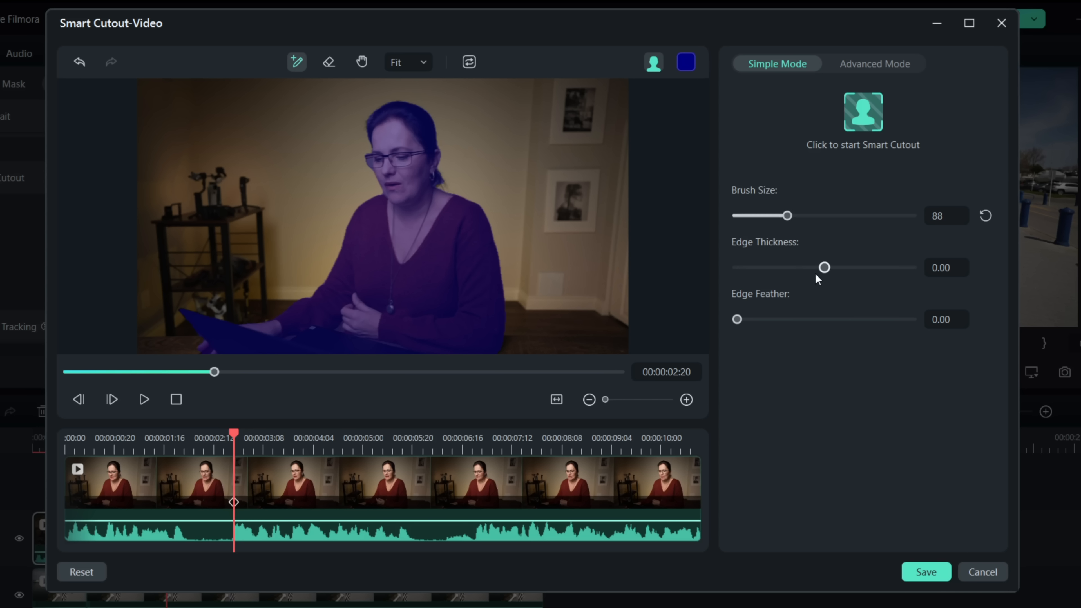
- Set the cutout's Edge Thickness to 0.93 and erase a strip over the laptop from the selection
{"action": "left_click_drag", "start_coordinate": [820, 265], "coordinate": [825, 268]}
{"action": "left_click", "coordinate": [329, 61]}
{"action": "left_click_drag", "start_coordinate": [205, 330], "coordinate": [249, 343]}
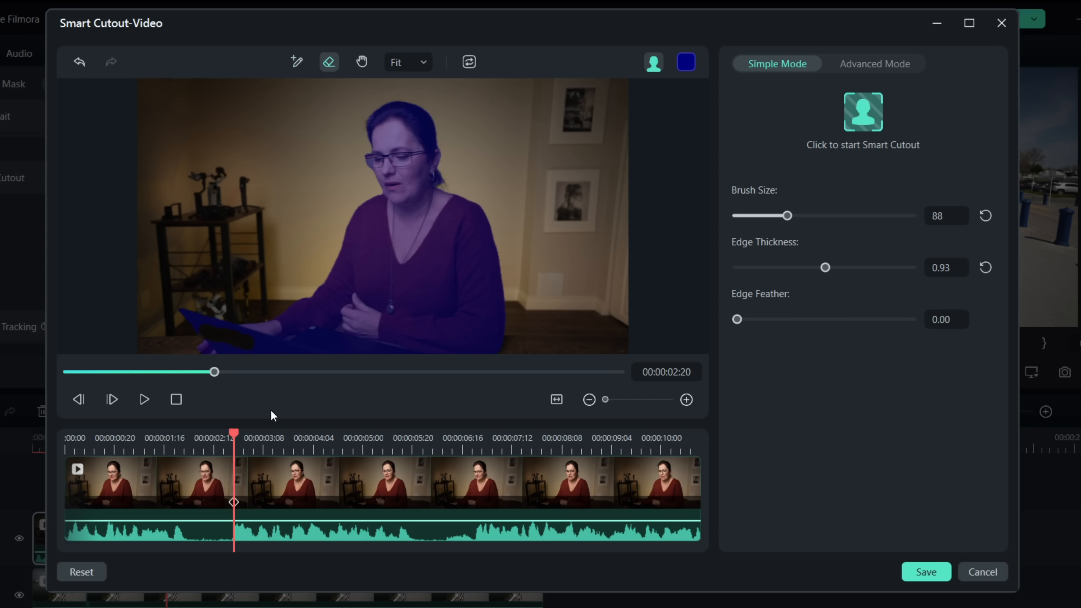
- Invert the cutout mask, switch it back, and save the Smart Cutout
{"action": "left_click", "coordinate": [470, 62]}
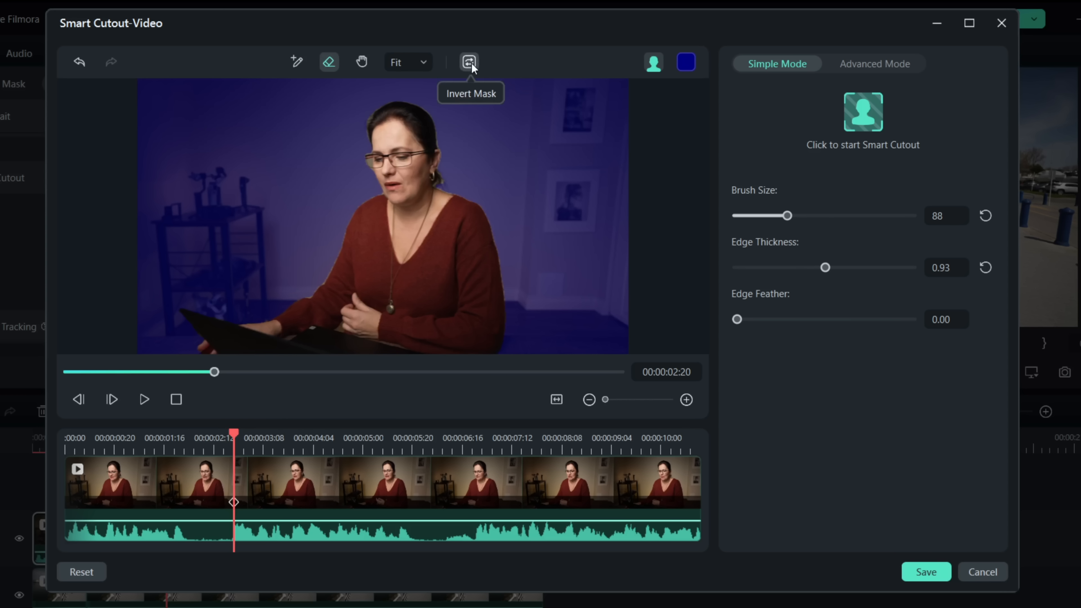
{"action": "left_click", "coordinate": [469, 62]}
{"action": "left_click", "coordinate": [927, 572]}
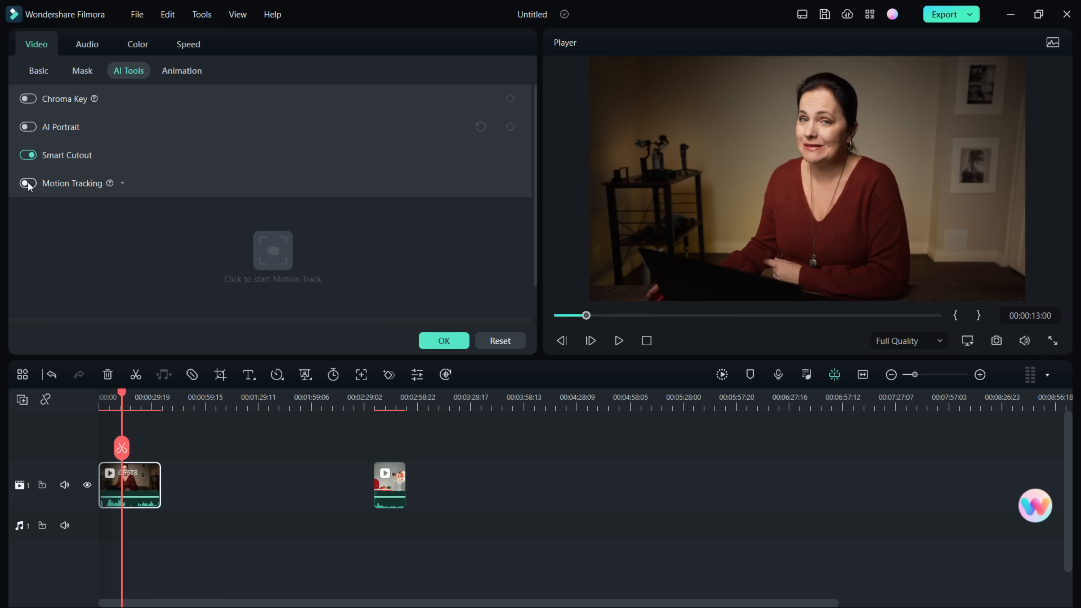
- Enable Motion Tracking on the seated woman's clip, place the tracker over her face, and link a mosaic to it
{"action": "left_click", "coordinate": [28, 183]}
{"action": "left_click", "coordinate": [273, 251]}
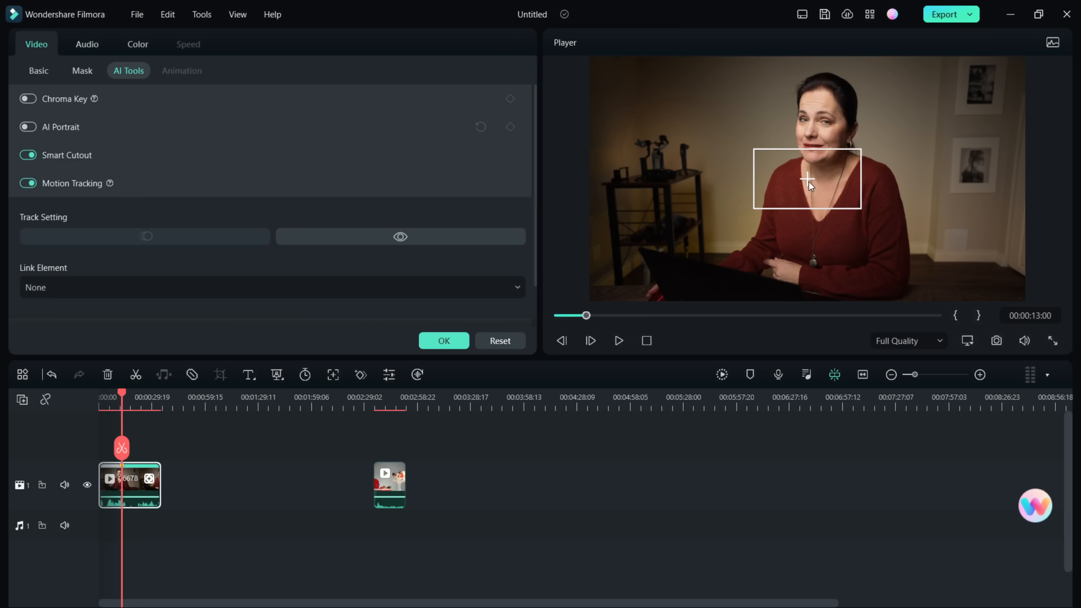
{"action": "left_click_drag", "start_coordinate": [808, 179], "coordinate": [827, 121]}
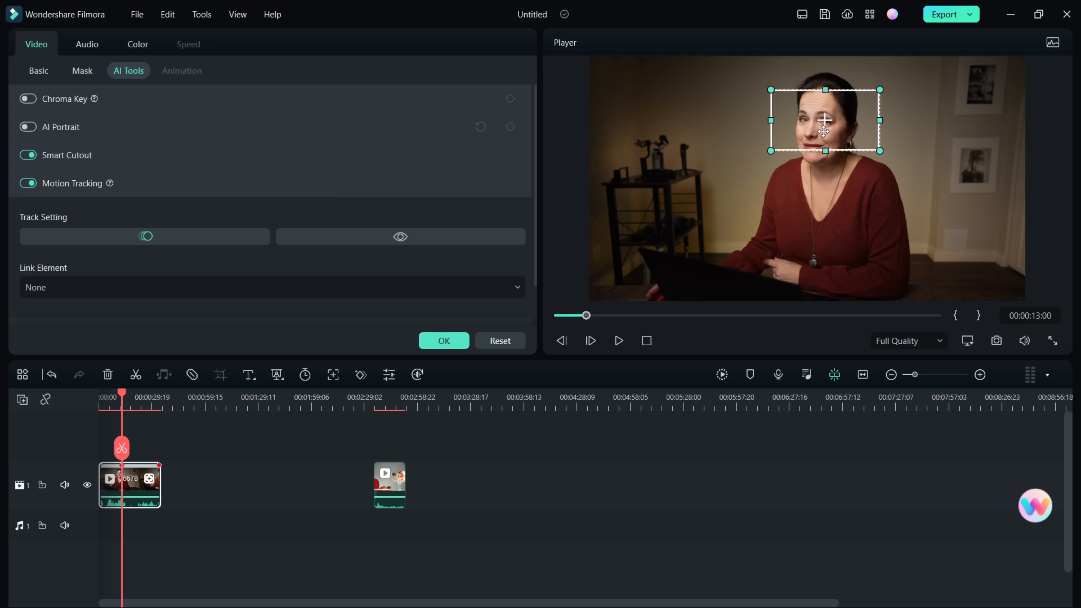
{"action": "left_click", "coordinate": [515, 284]}
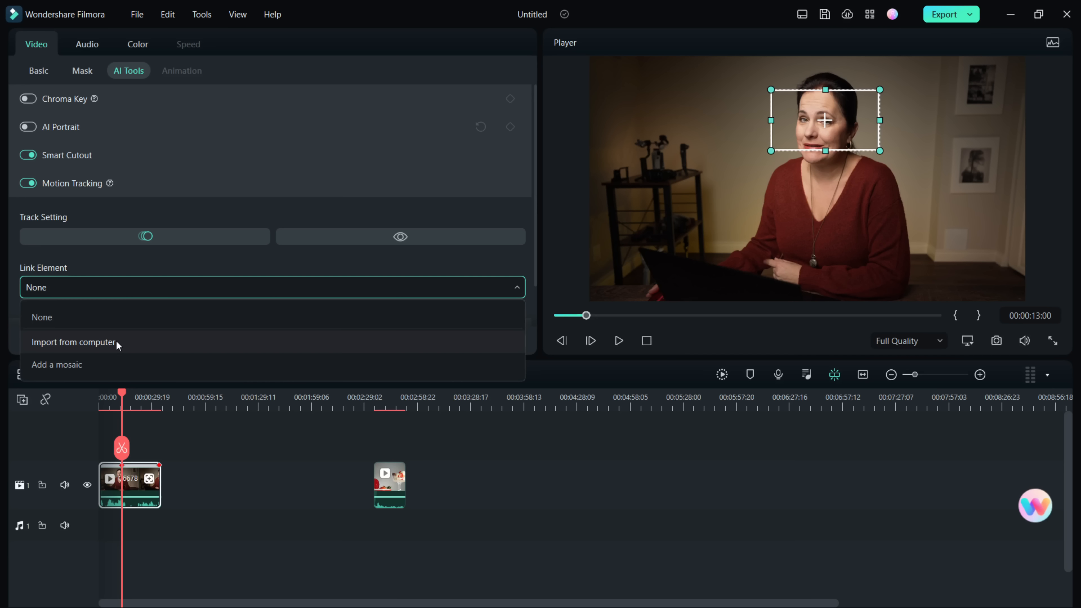
{"action": "left_click", "coordinate": [51, 365]}
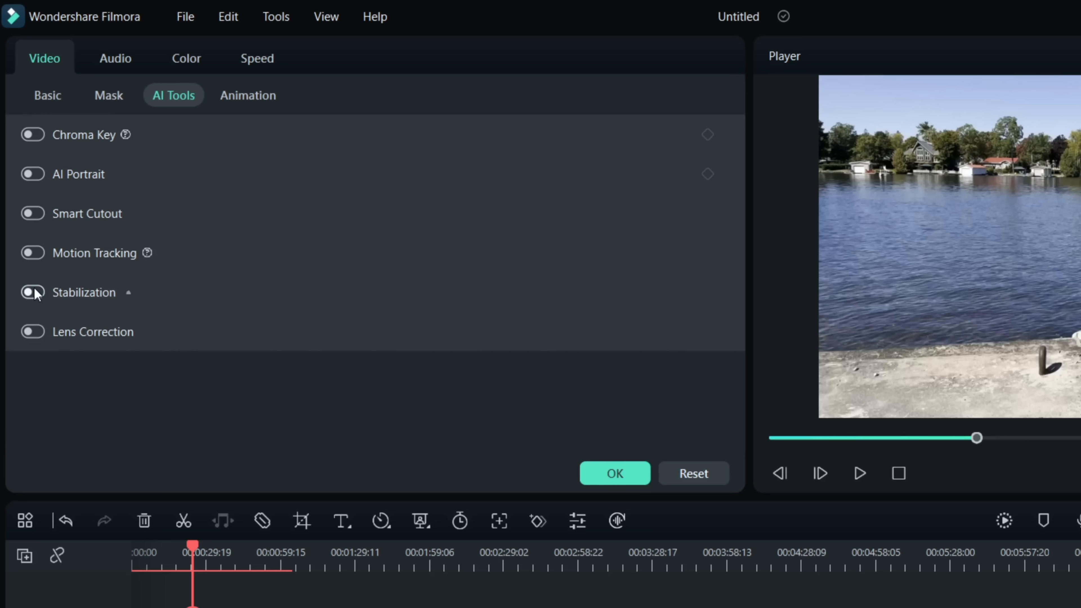
- Enable Stabilization on the lakeside clip
{"action": "left_click", "coordinate": [33, 293]}
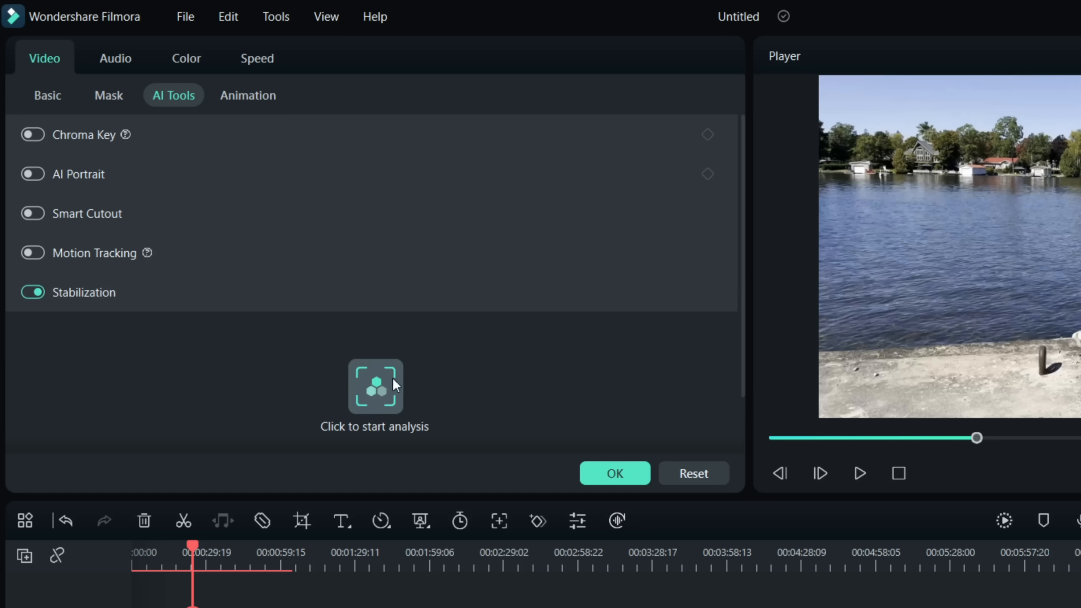
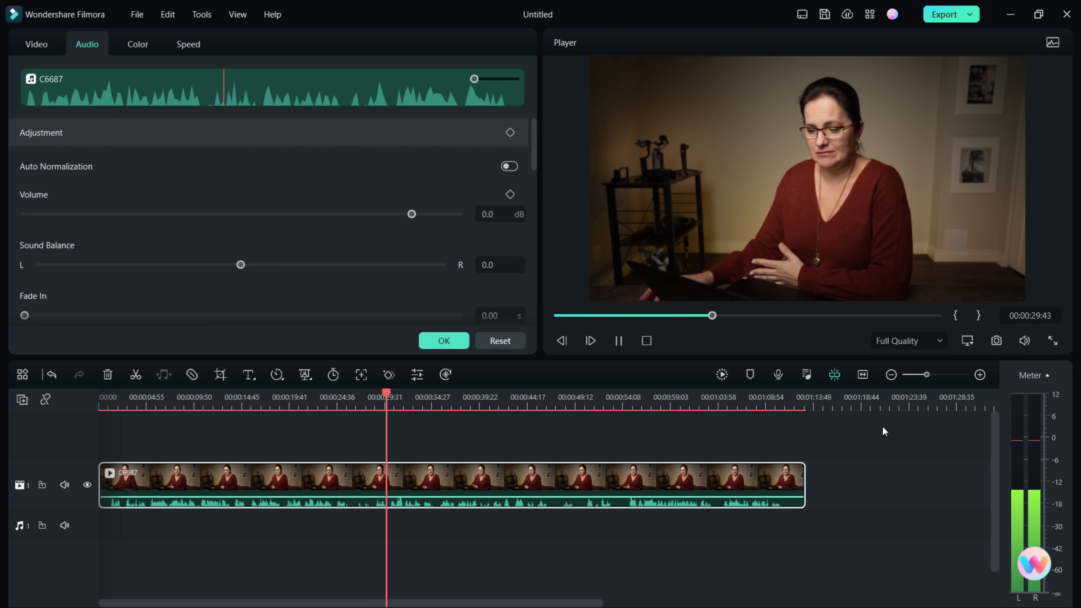
- Pause playback of clip C6687 and jump to different points along its audio waveform, ending at 00:00:18:21
{"action": "left_click", "coordinate": [620, 342]}
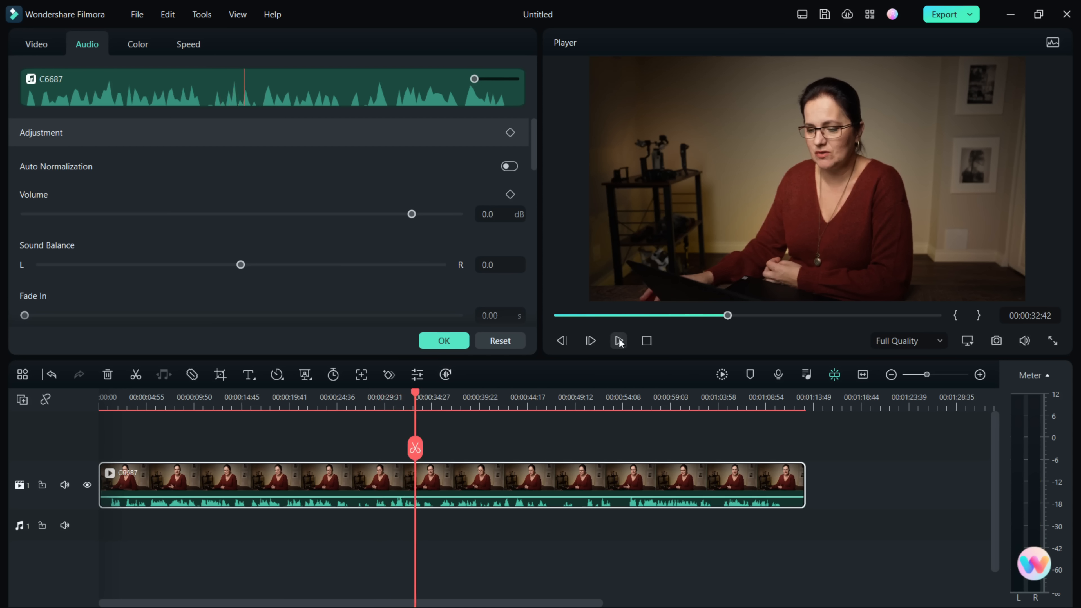
{"action": "left_click", "coordinate": [253, 89]}
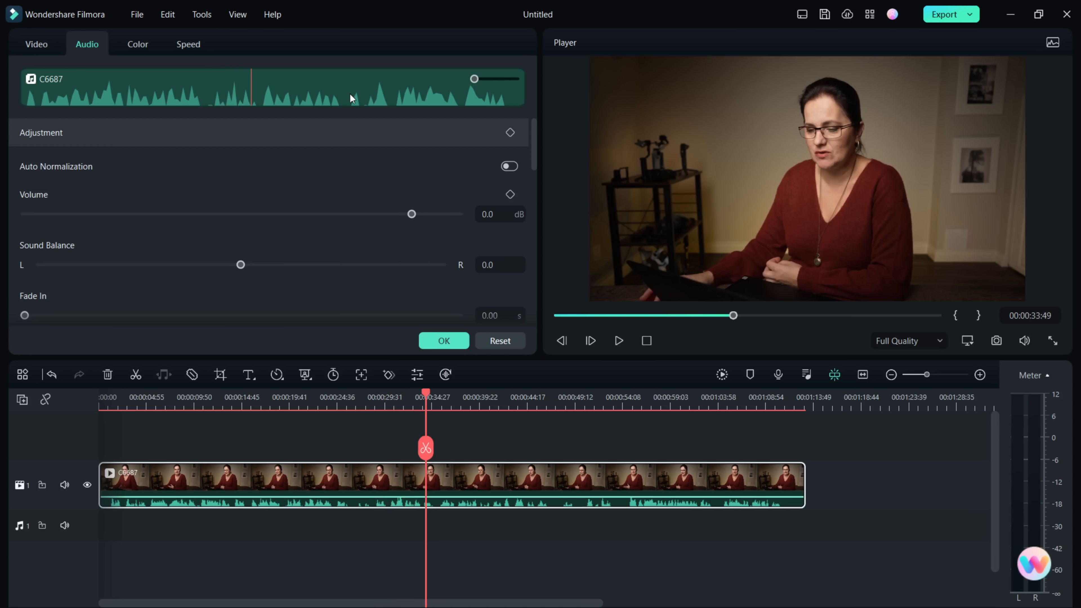
{"action": "left_click", "coordinate": [364, 98]}
{"action": "left_click", "coordinate": [193, 91]}
{"action": "left_click", "coordinate": [145, 89]}
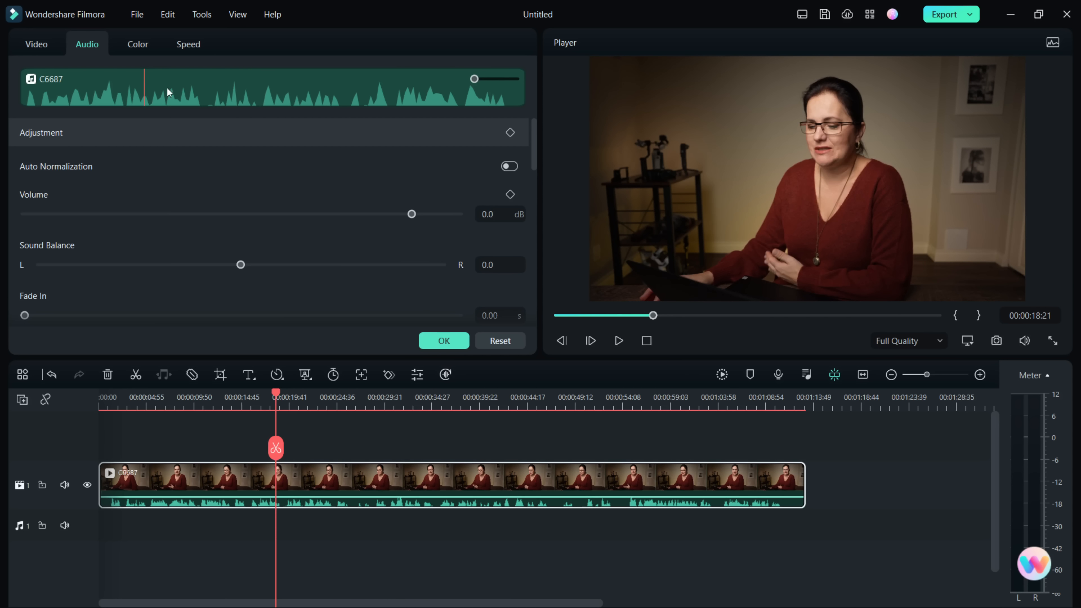
- Examine clip C6687's audio Adjustment and Denoise options, from the equalizer down to hum and hiss removal
{"action": "mouse_move", "coordinate": [476, 79]}
{"action": "left_mouse_down"}
{"action": "mouse_move", "coordinate": [509, 73]}
{"action": "mouse_move", "coordinate": [463, 73]}
{"action": "left_mouse_up"}
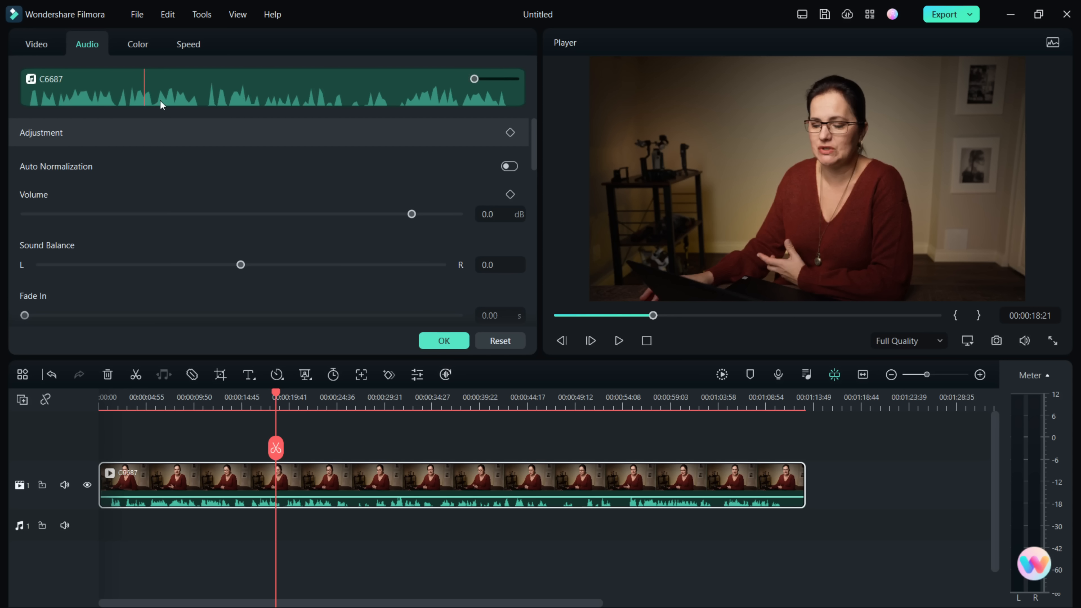
{"action": "left_click", "coordinate": [73, 134]}
{"action": "left_click", "coordinate": [75, 134]}
{"action": "left_click_drag", "start_coordinate": [536, 132], "coordinate": [524, 218]}
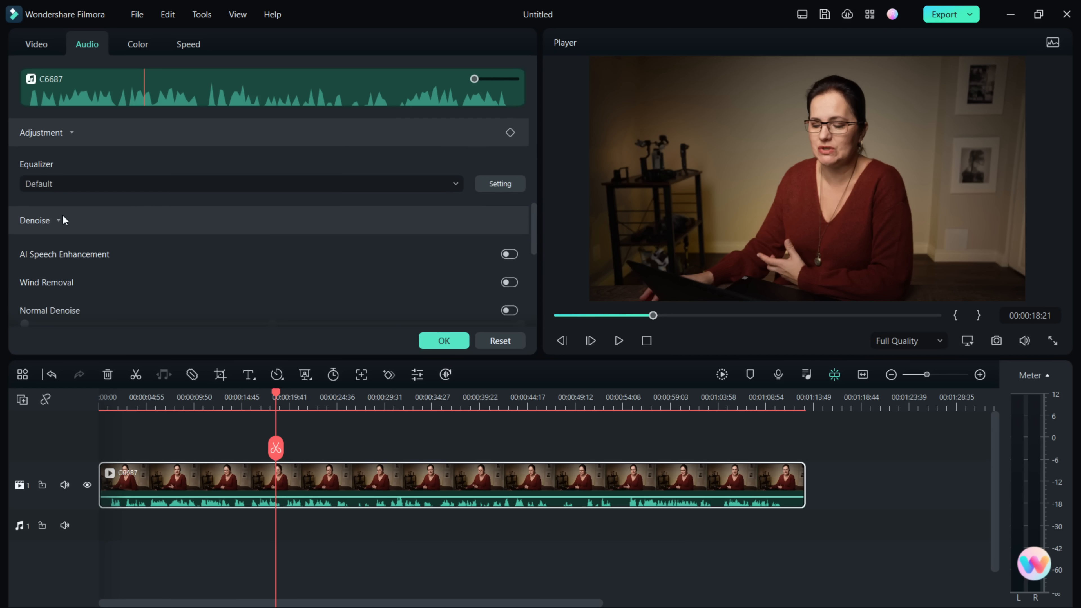
{"action": "left_click", "coordinate": [55, 221]}
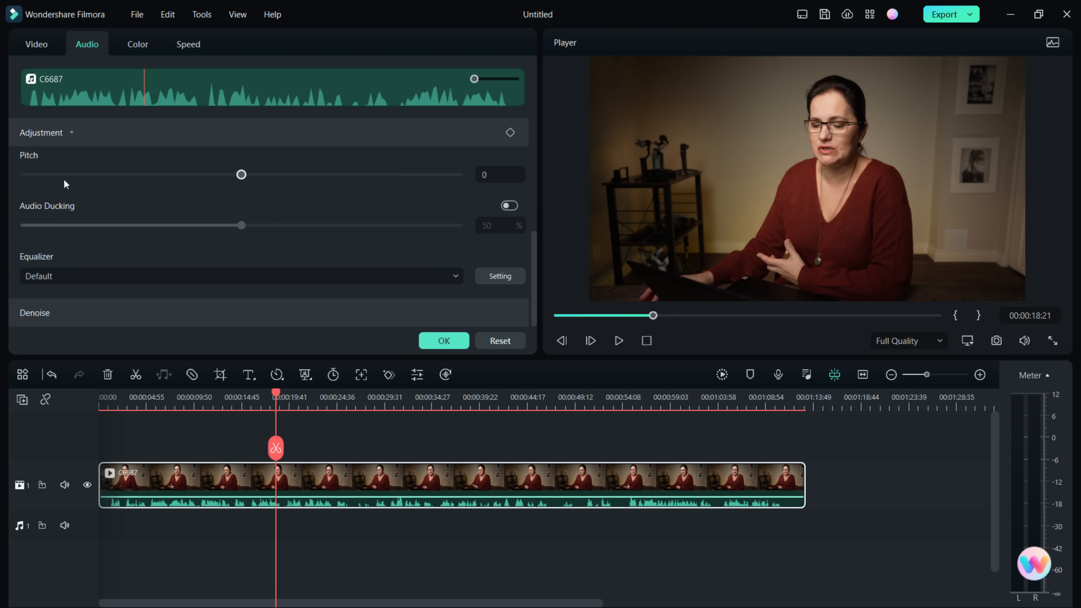
{"action": "left_click", "coordinate": [73, 133]}
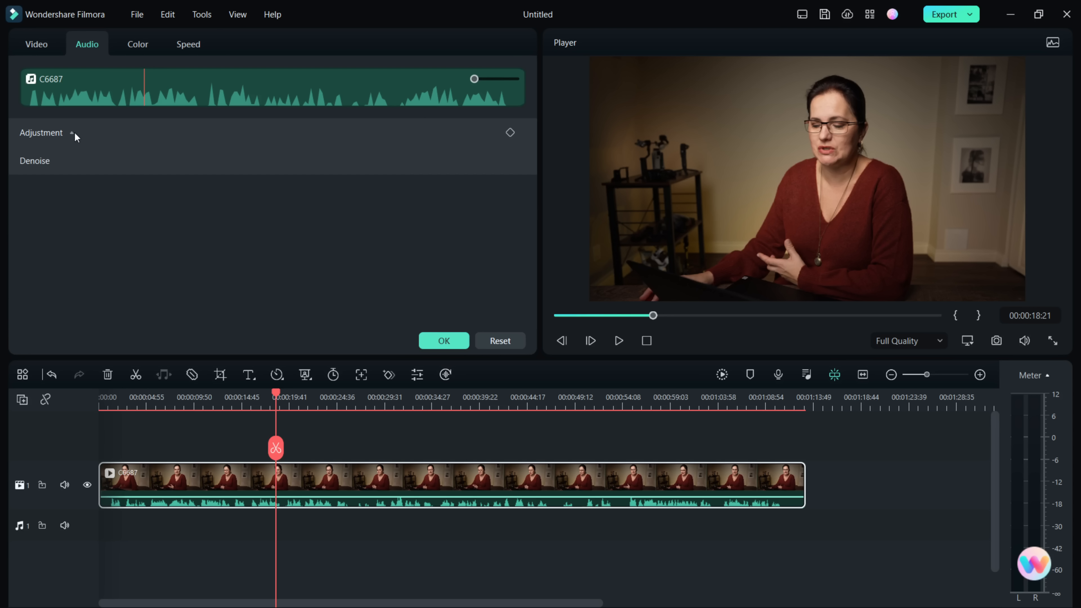
{"action": "left_click", "coordinate": [59, 161]}
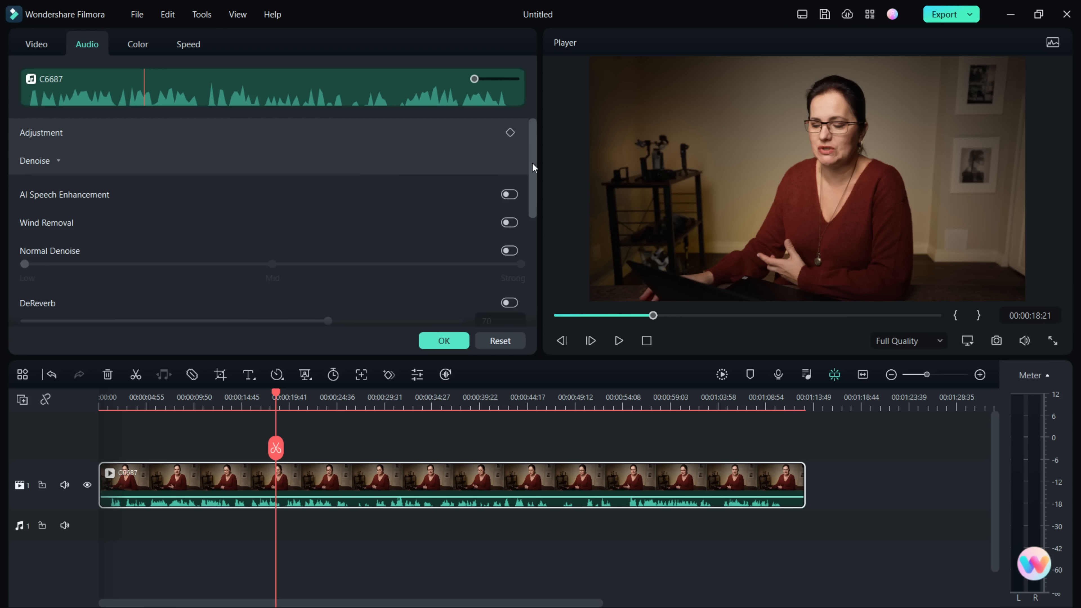
{"action": "left_click_drag", "start_coordinate": [533, 158], "coordinate": [523, 216]}
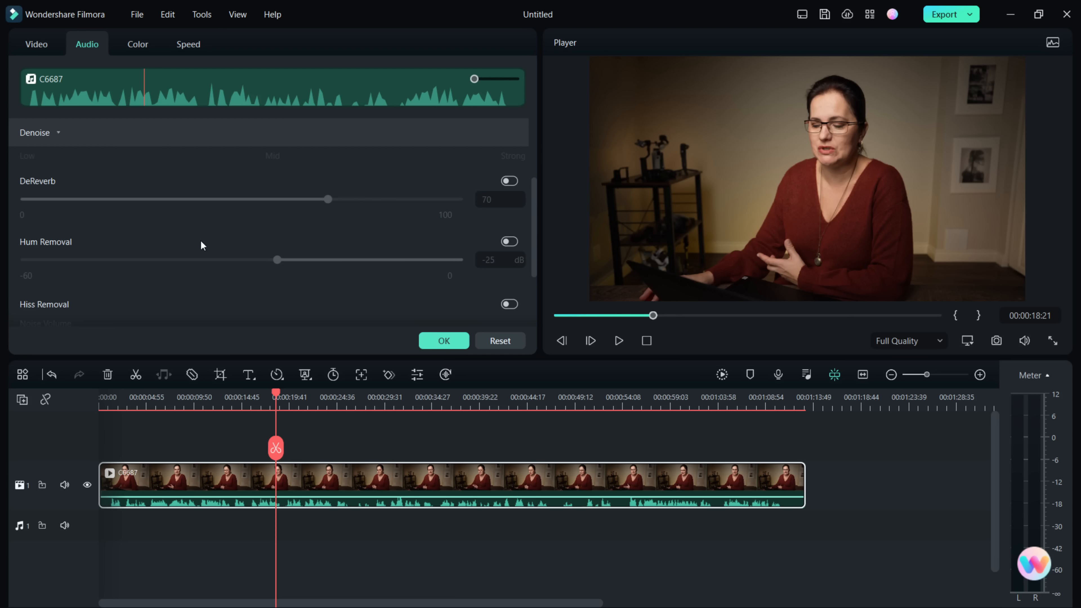
{"action": "left_click_drag", "start_coordinate": [534, 232], "coordinate": [527, 279]}
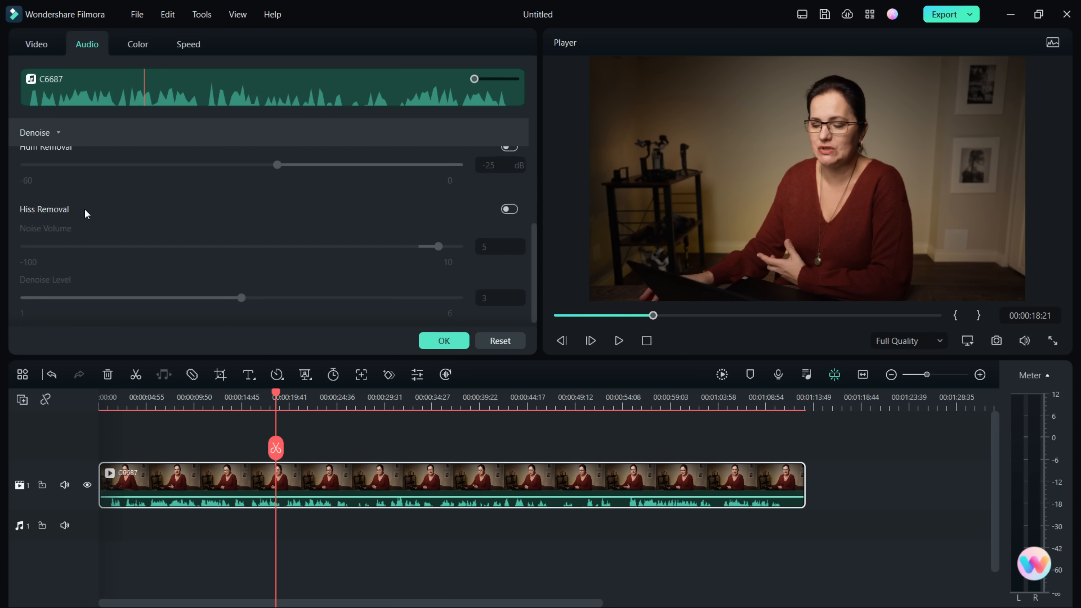
- Enlarge the video track's height and give clip C6687 an audio fade-in of about 6 seconds and a short fade-out
{"action": "left_click_drag", "start_coordinate": [77, 459], "coordinate": [84, 410]}
{"action": "scroll", "coordinate": [953, 441], "scroll_direction": "down", "scroll_amount": 1}
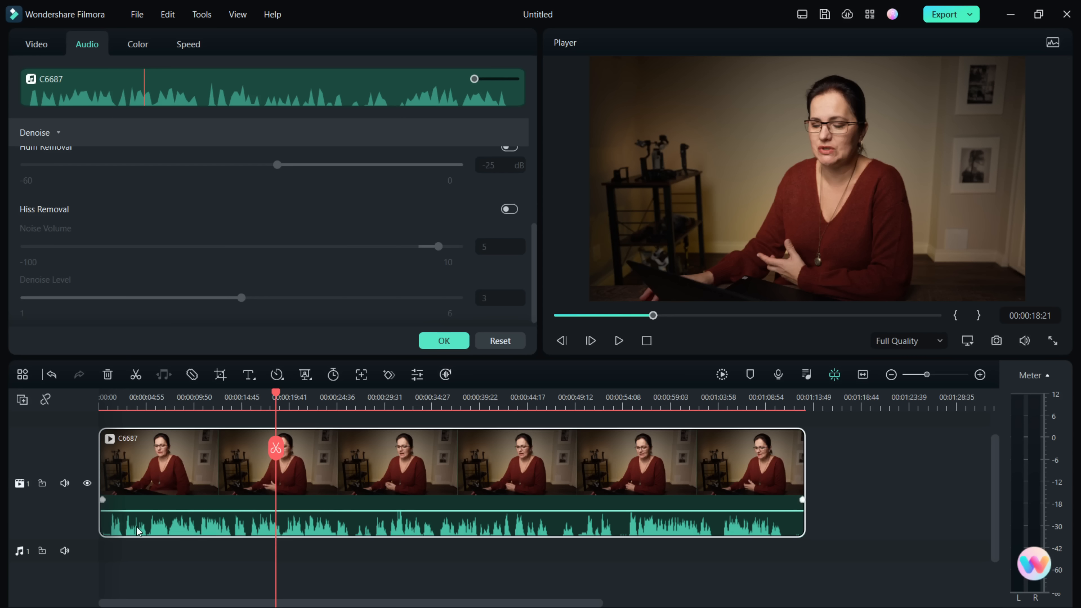
{"action": "left_click_drag", "start_coordinate": [106, 505], "coordinate": [158, 494]}
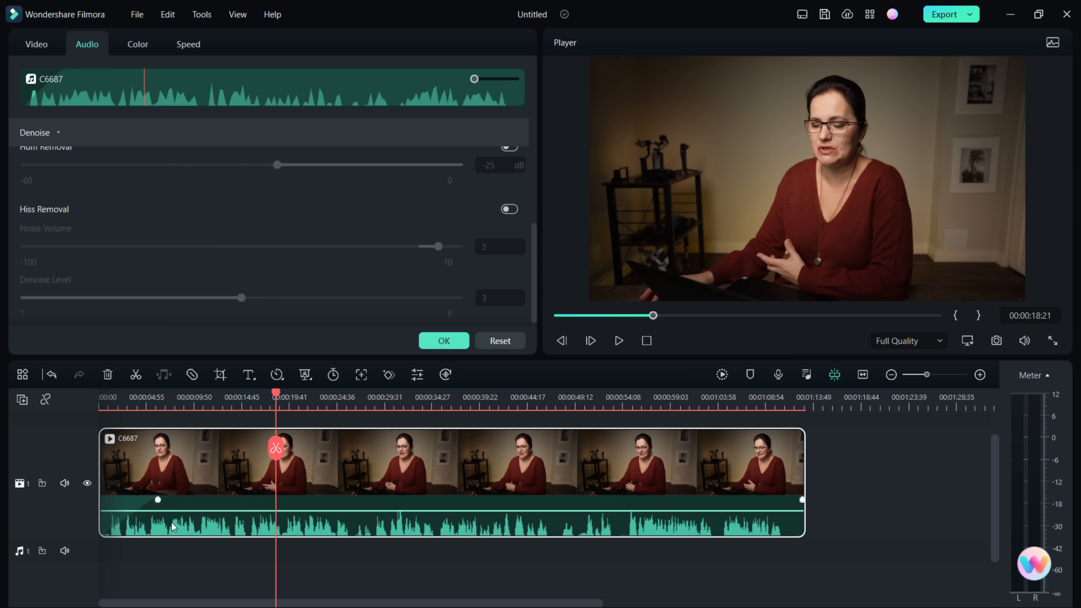
{"action": "left_click_drag", "start_coordinate": [803, 500], "coordinate": [761, 501]}
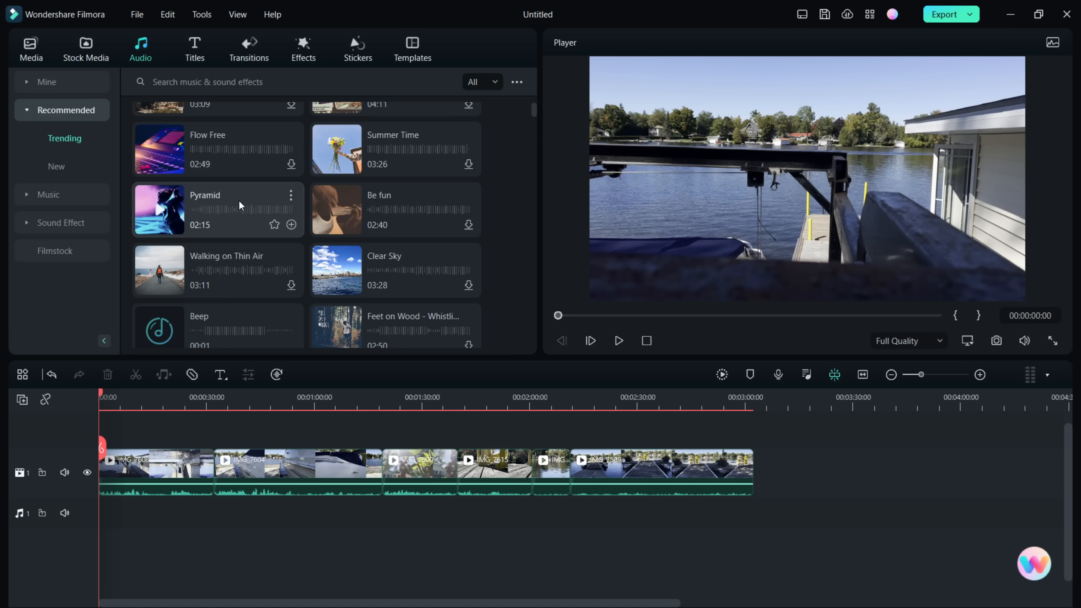
- Add the Pyramid music to the start of audio track 1 and turn on Audio Stretch
{"action": "left_click_drag", "start_coordinate": [240, 205], "coordinate": [119, 528]}
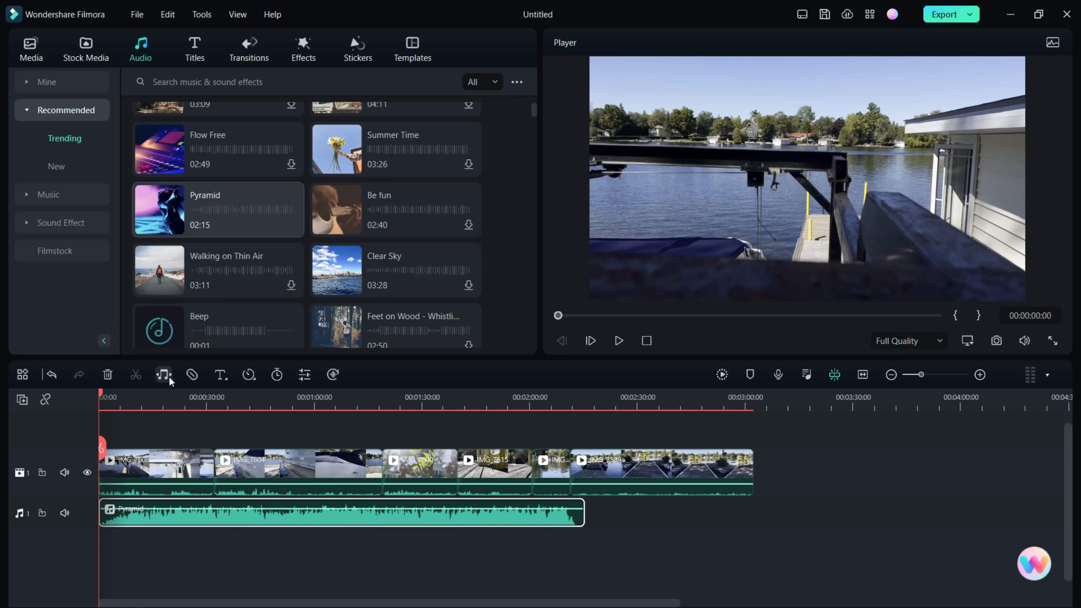
{"action": "left_click_drag", "start_coordinate": [168, 378], "coordinate": [149, 451]}
{"action": "double_click", "coordinate": [582, 508]}
{"action": "left_click", "coordinate": [600, 518]}
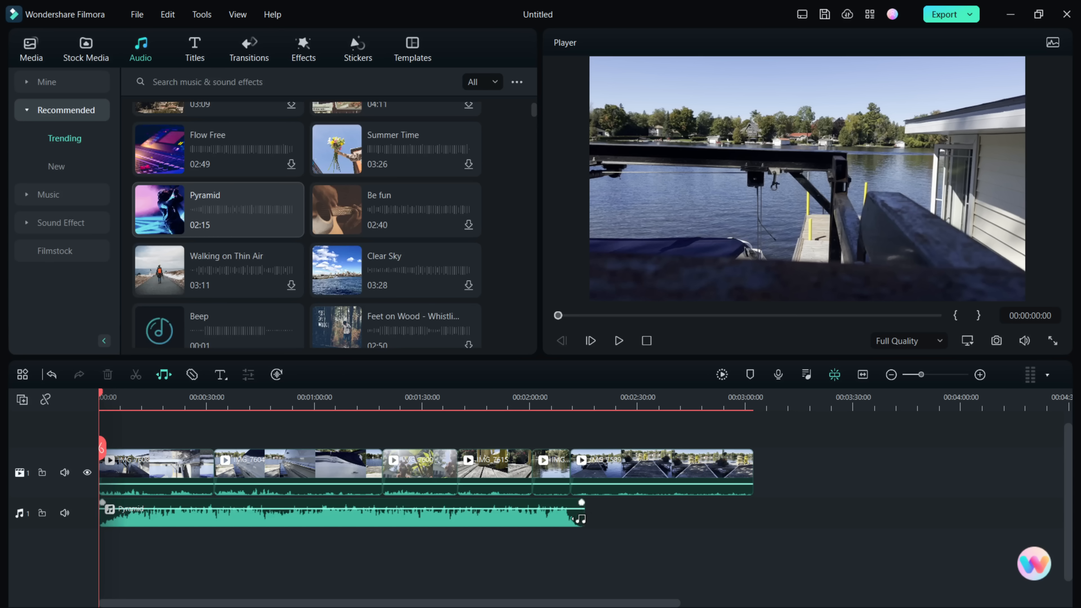
- Stretch the Pyramid music to the end of the last video clip, and shorten it to about 00:01:36
{"action": "left_click", "coordinate": [582, 516]}
{"action": "left_click_drag", "start_coordinate": [582, 515], "coordinate": [753, 515]}
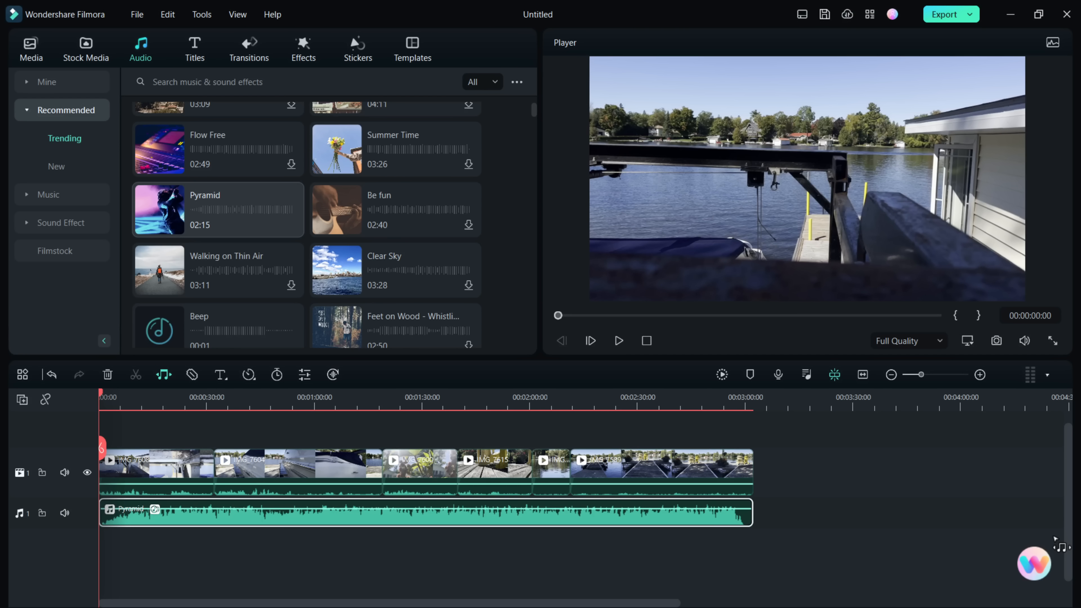
{"action": "left_click_drag", "start_coordinate": [746, 510], "coordinate": [444, 510]}
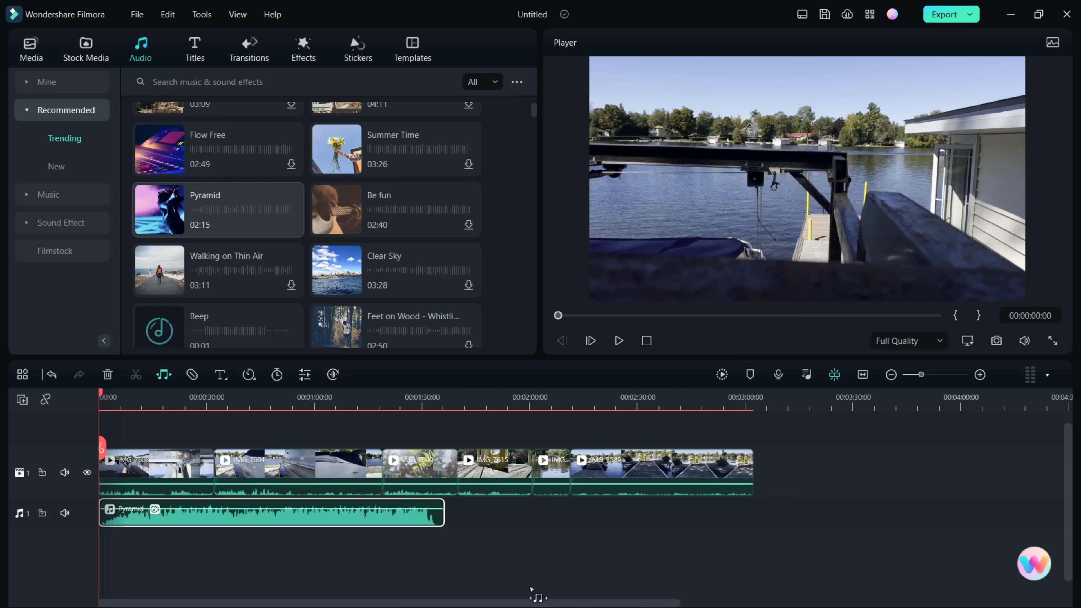
{"action": "double_click", "coordinate": [439, 512]}
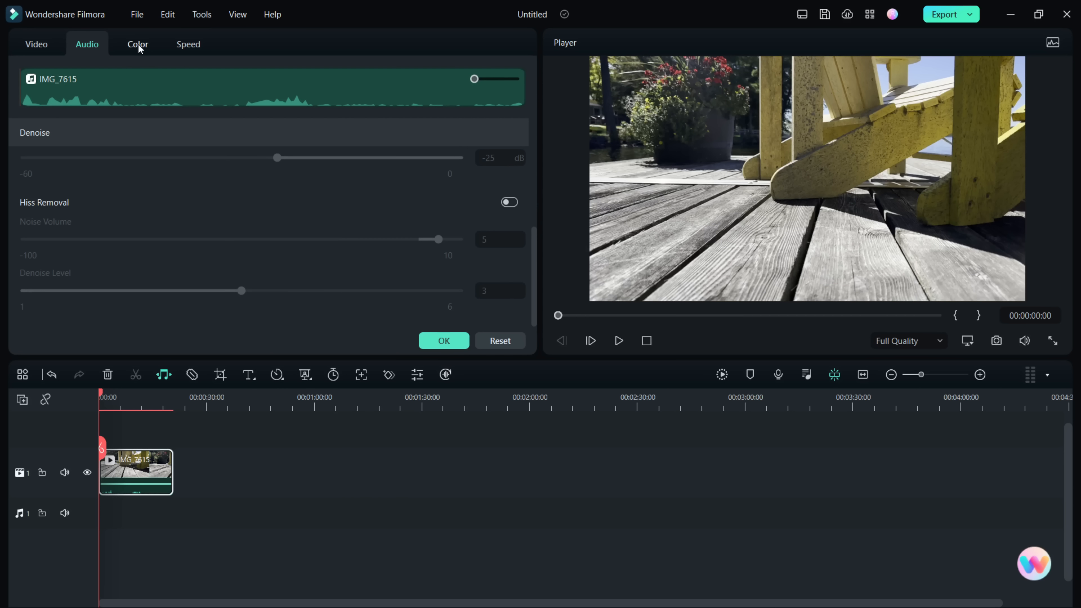
- Save clip IMG_7615's color settings as a custom preset
{"action": "left_click", "coordinate": [135, 48]}
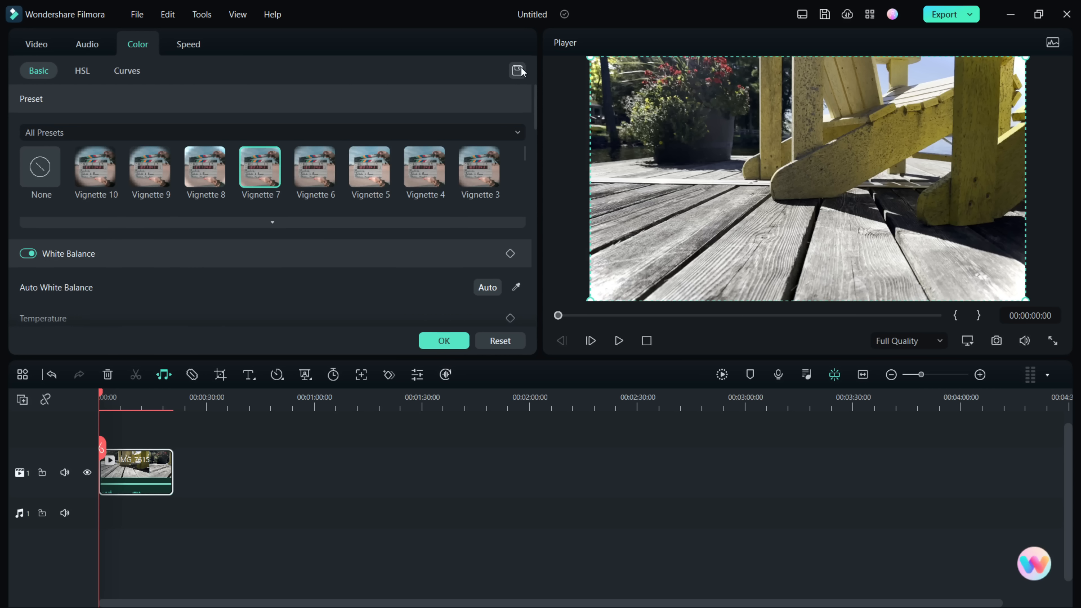
{"action": "left_click", "coordinate": [520, 69]}
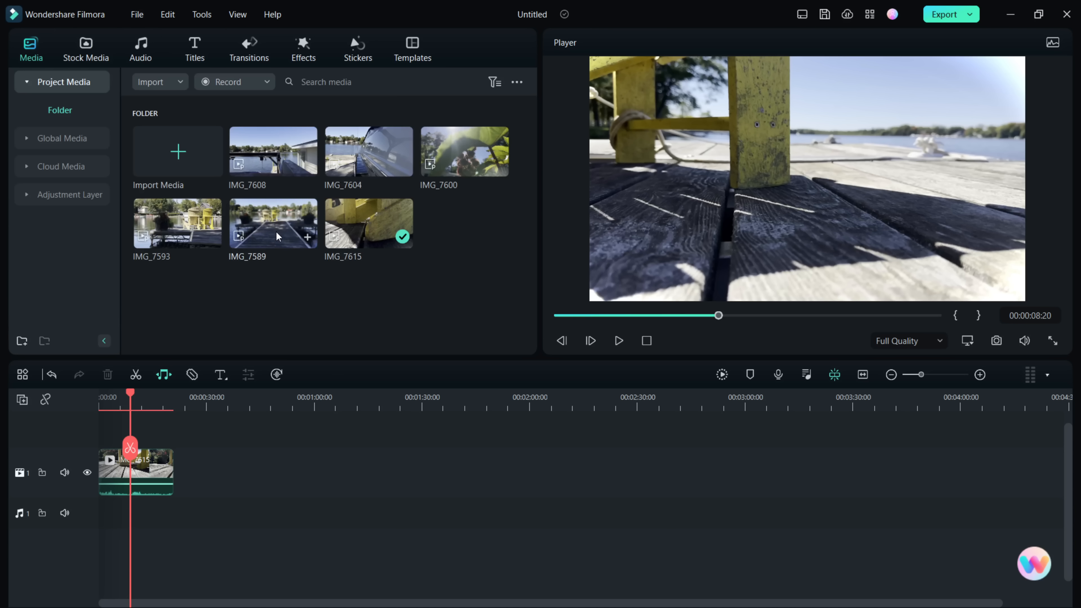
- Add clip IMG_7589 directly after IMG_7615 on the video track and open its color settings at 00:00:46:06
{"action": "left_click_drag", "start_coordinate": [272, 224], "coordinate": [210, 498]}
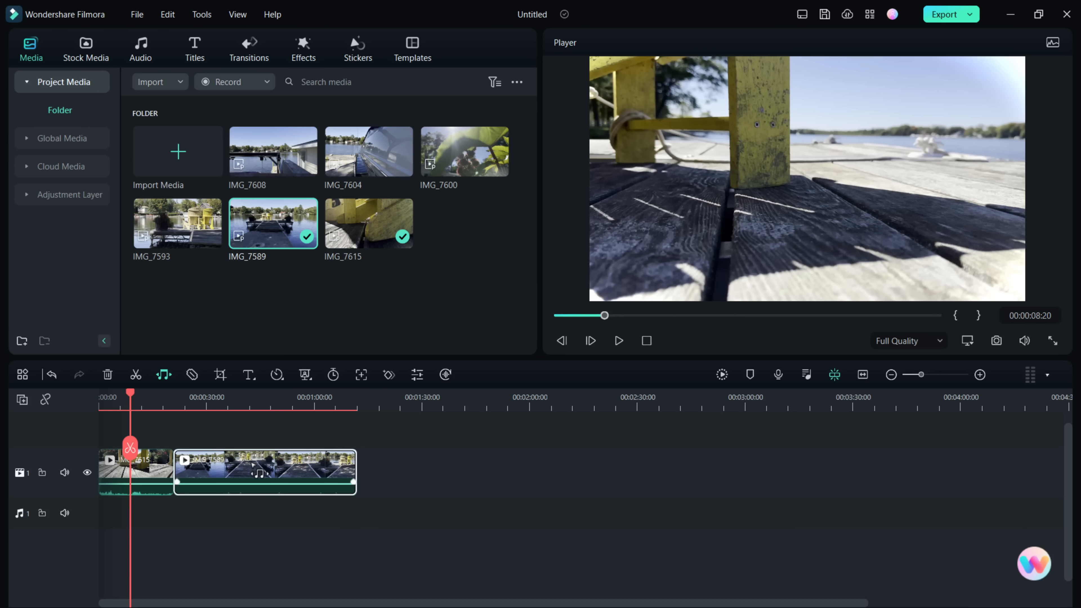
{"action": "double_click", "coordinate": [260, 473]}
{"action": "left_click", "coordinate": [265, 398]}
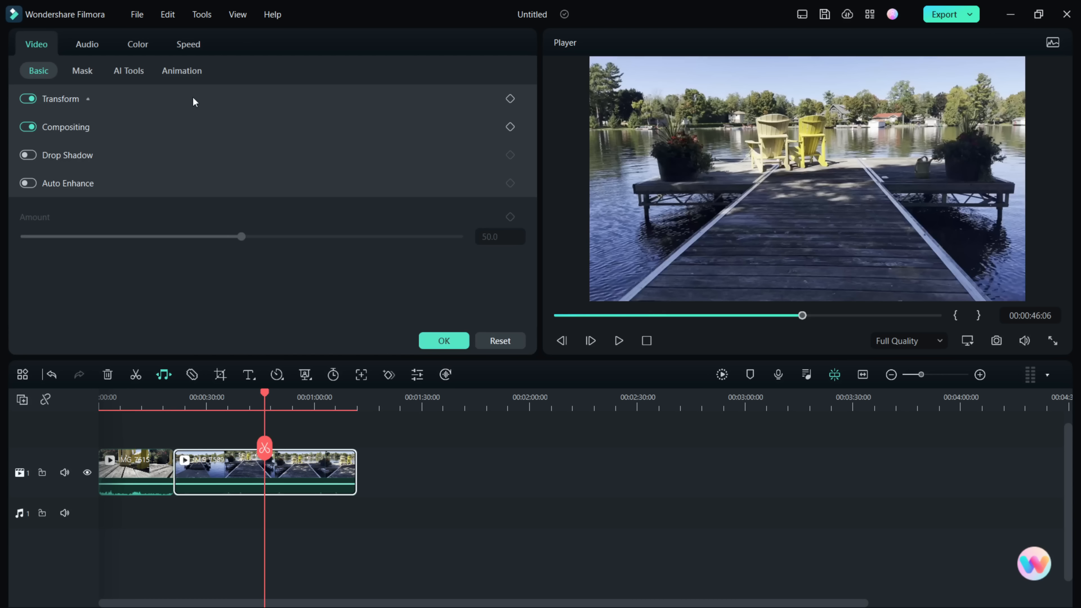
{"action": "left_click", "coordinate": [137, 44]}
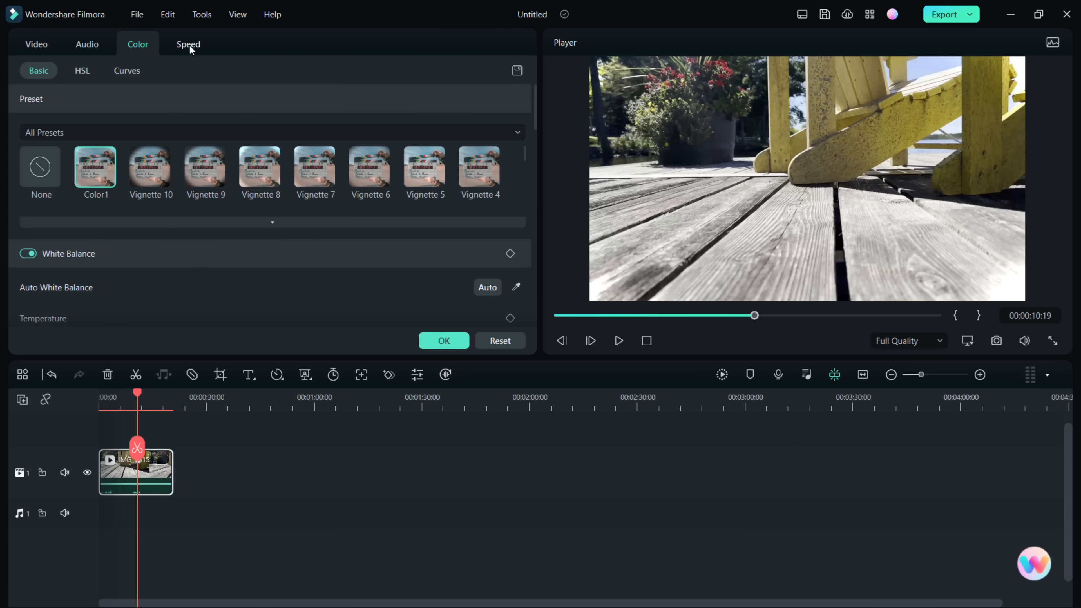
- Set clip IMG_7615's uniform speed to 1.04
{"action": "left_click", "coordinate": [188, 45]}
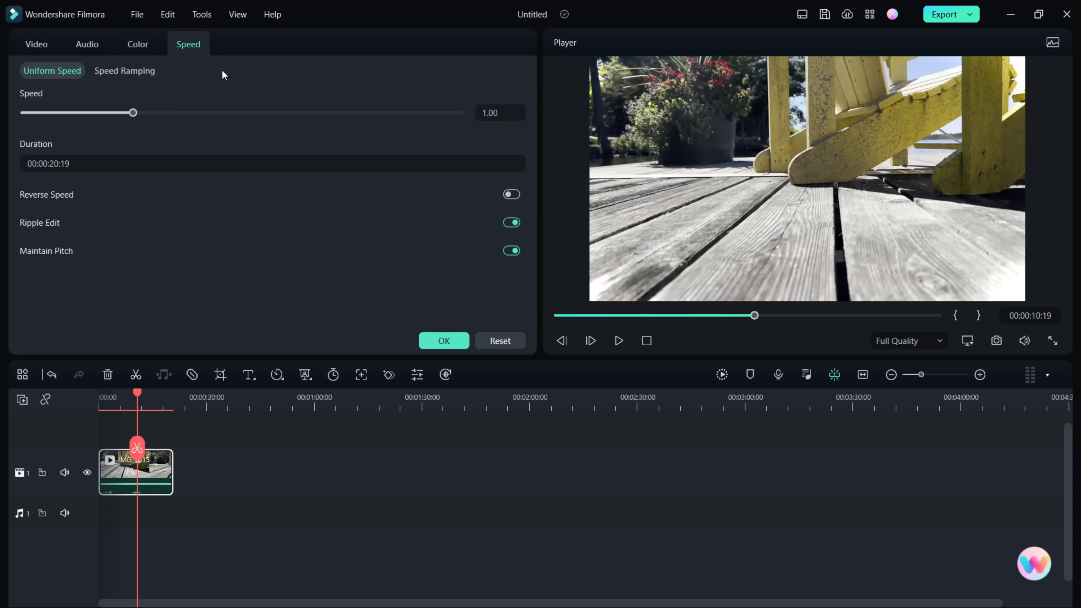
{"action": "mouse_move", "coordinate": [135, 118]}
{"action": "left_mouse_down"}
{"action": "mouse_move", "coordinate": [155, 117]}
{"action": "mouse_move", "coordinate": [137, 117]}
{"action": "left_mouse_up"}
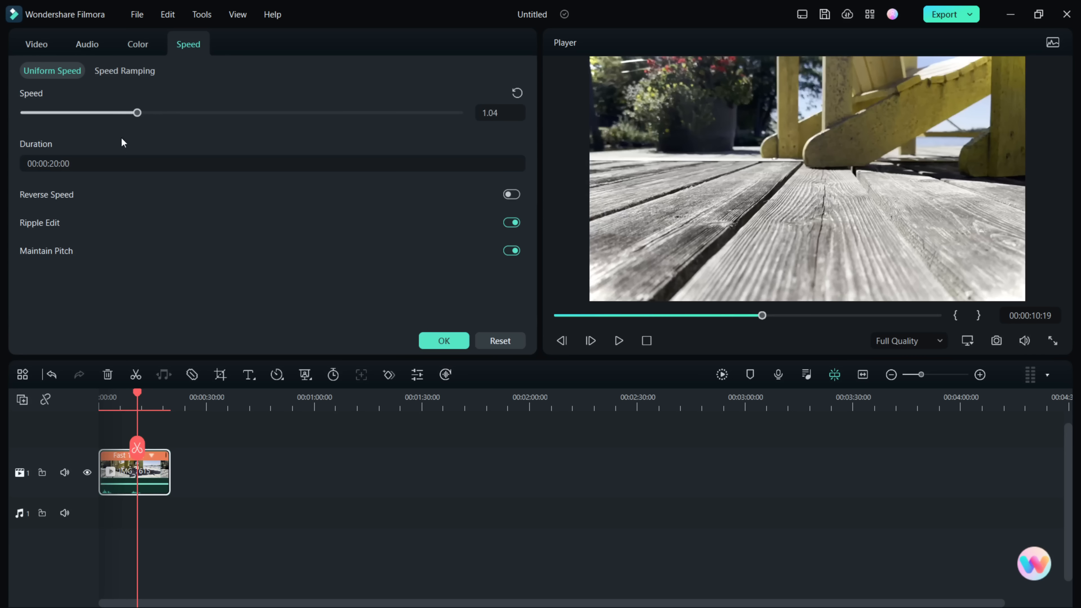
- Try the Reverse Speed, Ripple Edit and Maintain Pitch options on clip IMG_7615, restoring each one
{"action": "left_click", "coordinate": [511, 195]}
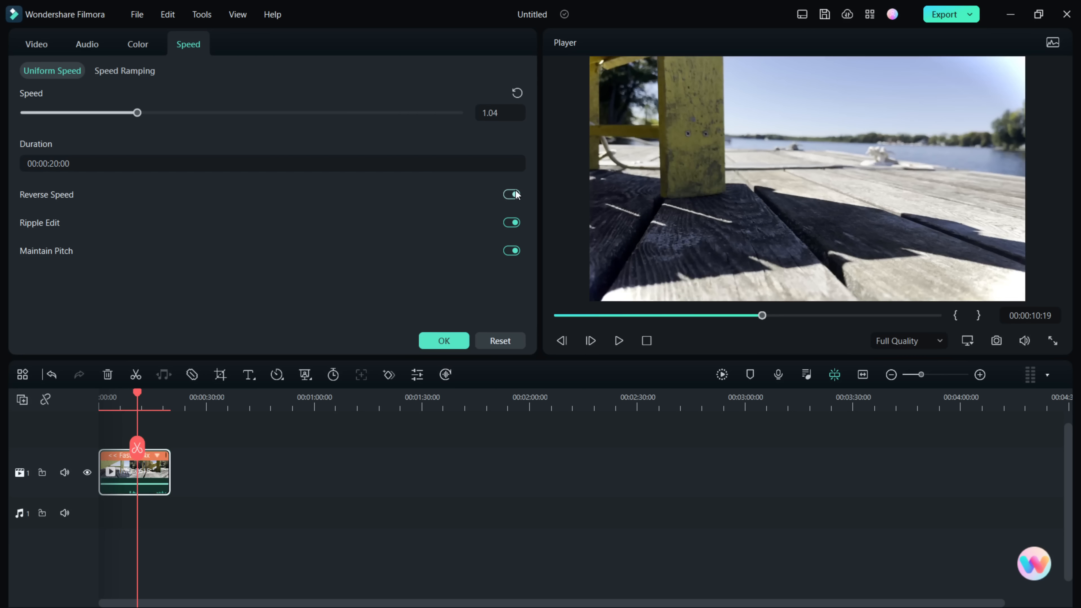
{"action": "left_click", "coordinate": [513, 195]}
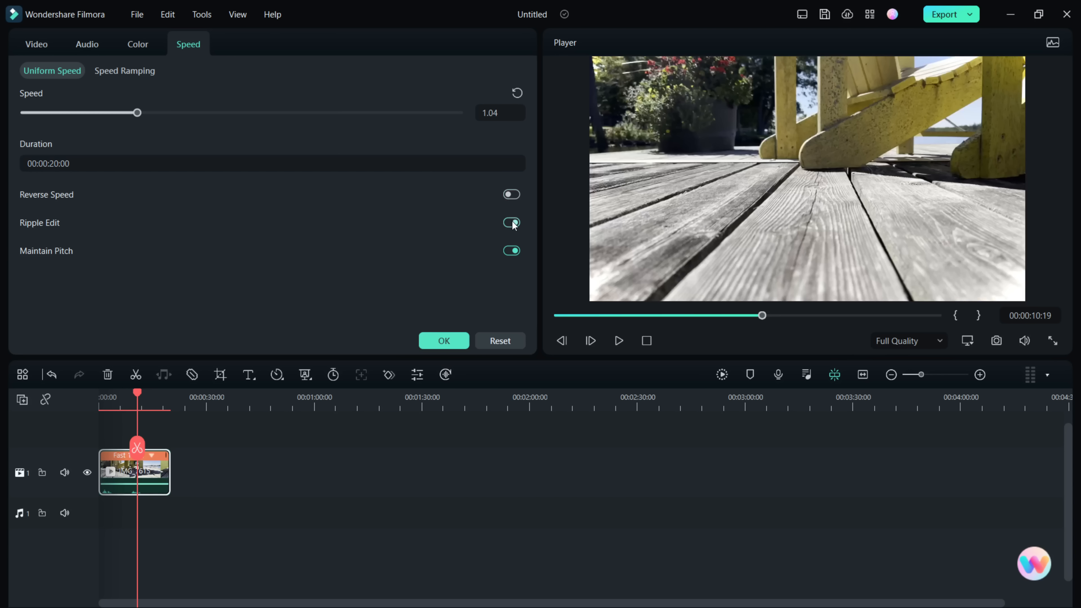
{"action": "left_click", "coordinate": [513, 224]}
{"action": "left_click", "coordinate": [512, 223]}
{"action": "left_click", "coordinate": [511, 252]}
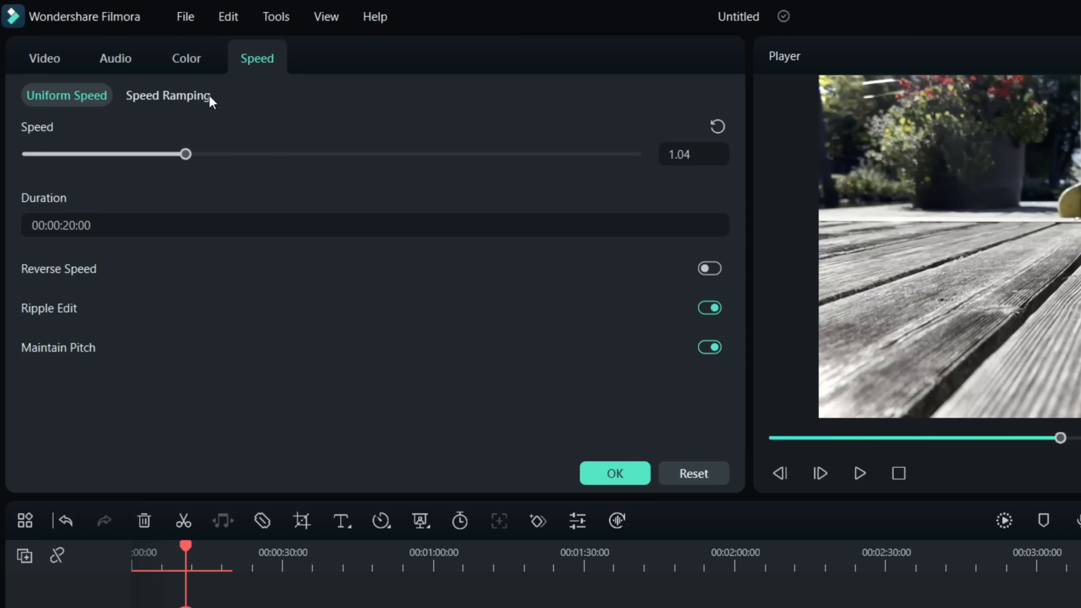
- Apply the Customize speed ramp to clip IMG_7615, lowering the first point below 1x and raising the third above 5x
{"action": "left_click", "coordinate": [151, 71]}
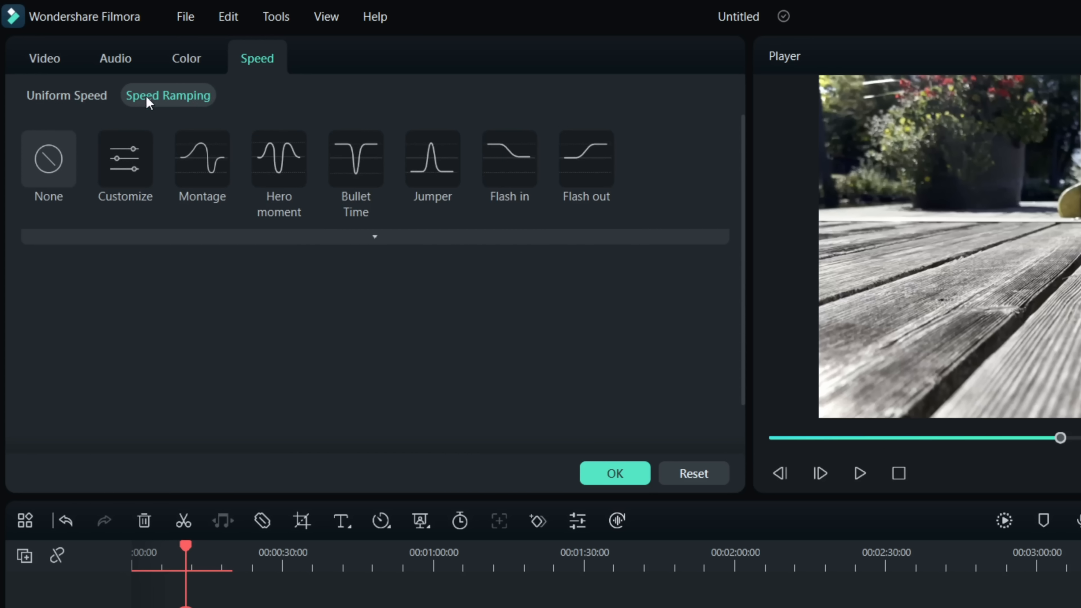
{"action": "left_click", "coordinate": [125, 159]}
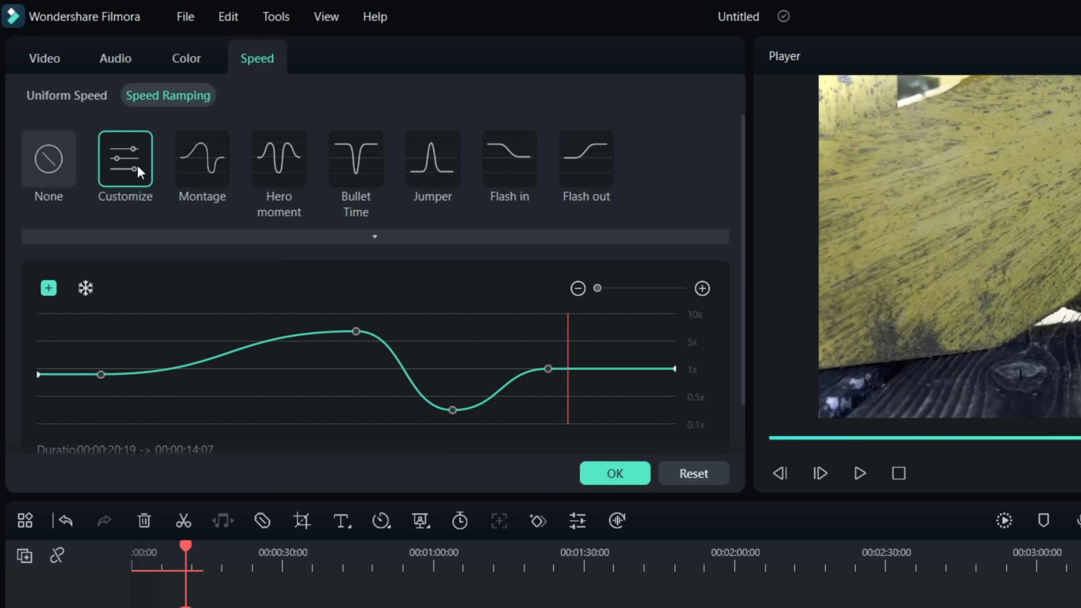
{"action": "left_click", "coordinate": [128, 164]}
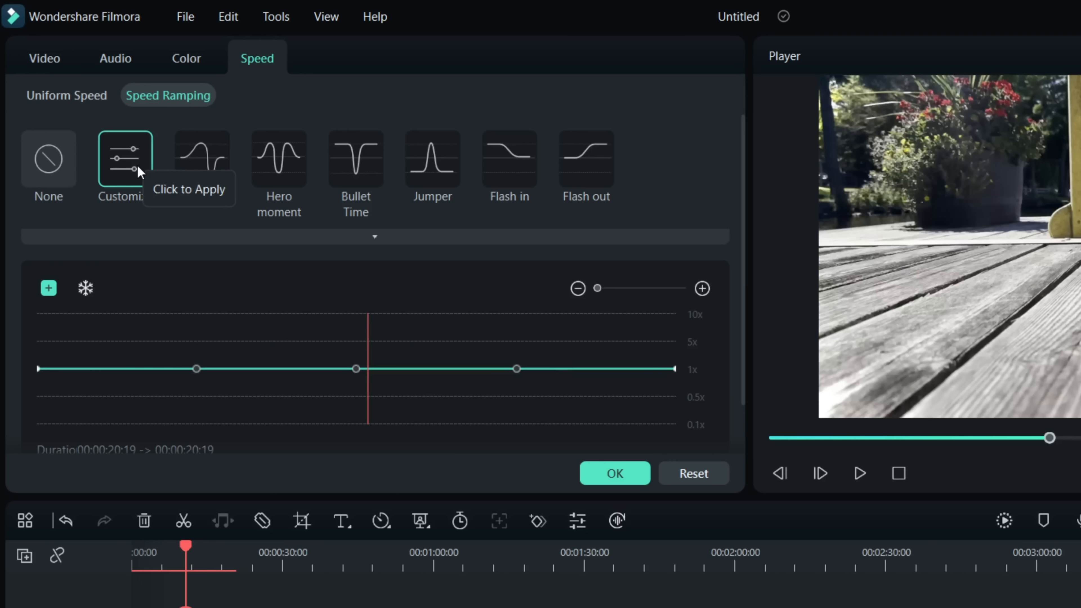
{"action": "left_click", "coordinate": [197, 368]}
{"action": "mouse_move", "coordinate": [190, 395]}
{"action": "left_mouse_down"}
{"action": "mouse_move", "coordinate": [193, 340]}
{"action": "mouse_move", "coordinate": [191, 394]}
{"action": "left_mouse_up"}
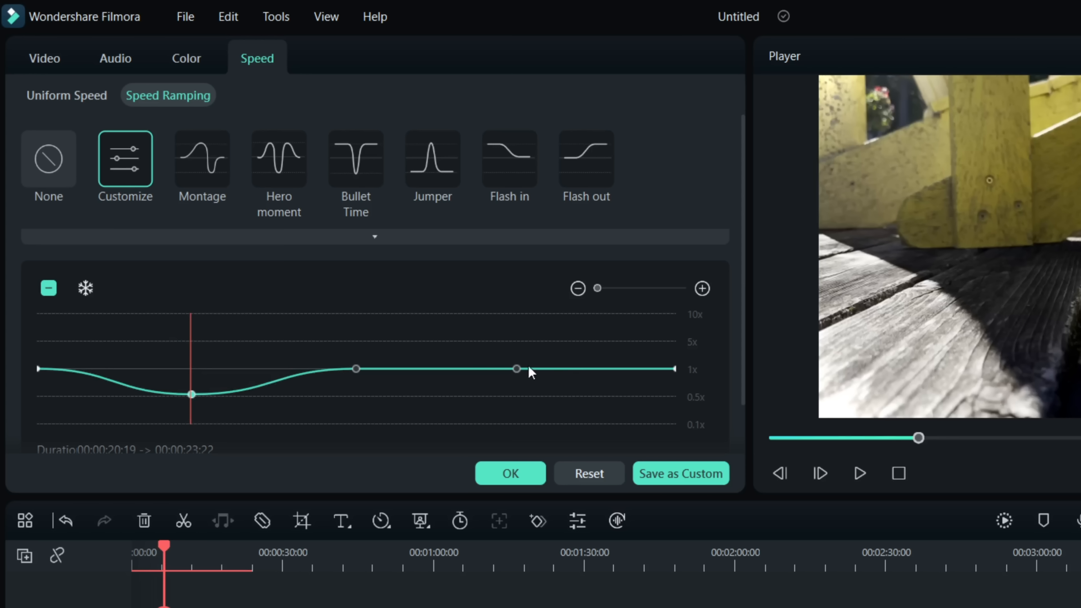
{"action": "left_click_drag", "start_coordinate": [515, 367], "coordinate": [520, 328]}
{"action": "scroll", "coordinate": [520, 340], "scroll_direction": "down", "scroll_amount": 3}
{"action": "left_click_drag", "start_coordinate": [192, 340], "coordinate": [205, 330]}
- Replace the speed curve's middle point with a new one at the playhead, and check the freeze frame's duration setting
{"action": "left_click", "coordinate": [356, 314]}
{"action": "left_click", "coordinate": [48, 233]}
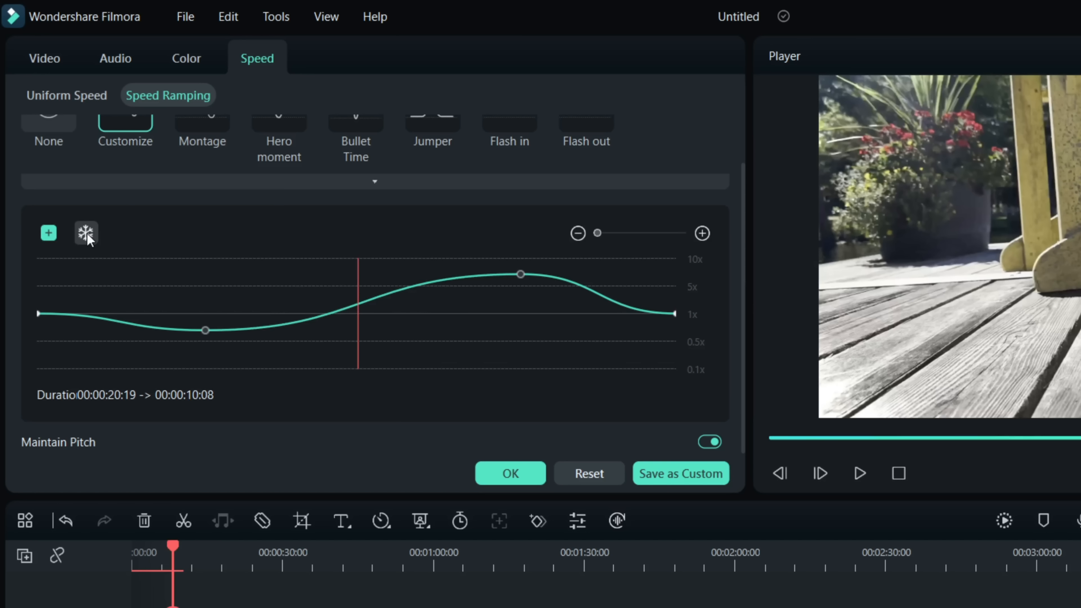
{"action": "left_click", "coordinate": [49, 235]}
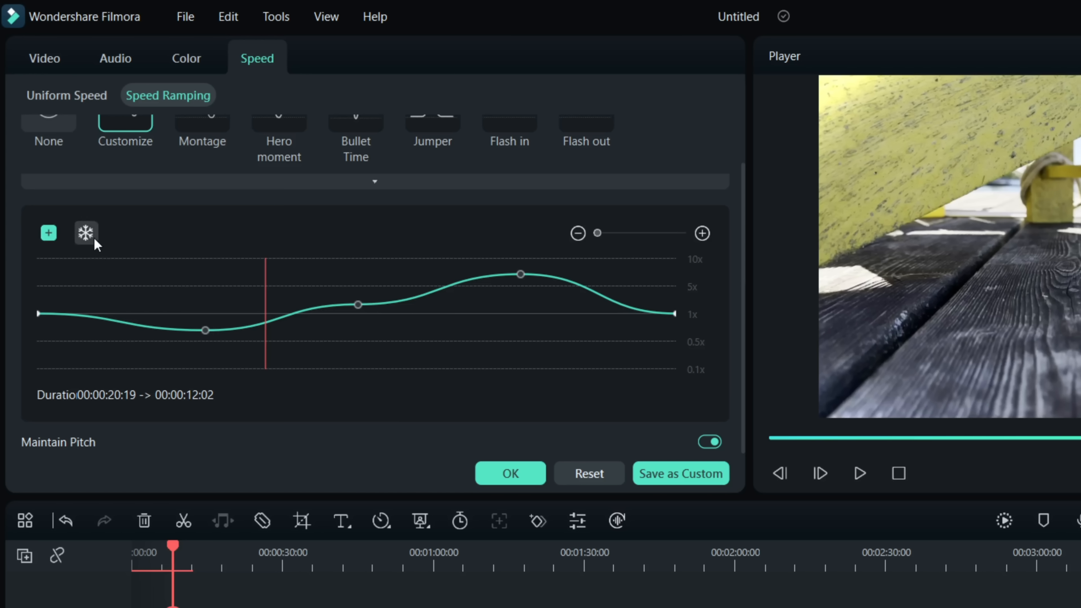
{"action": "left_click", "coordinate": [93, 240]}
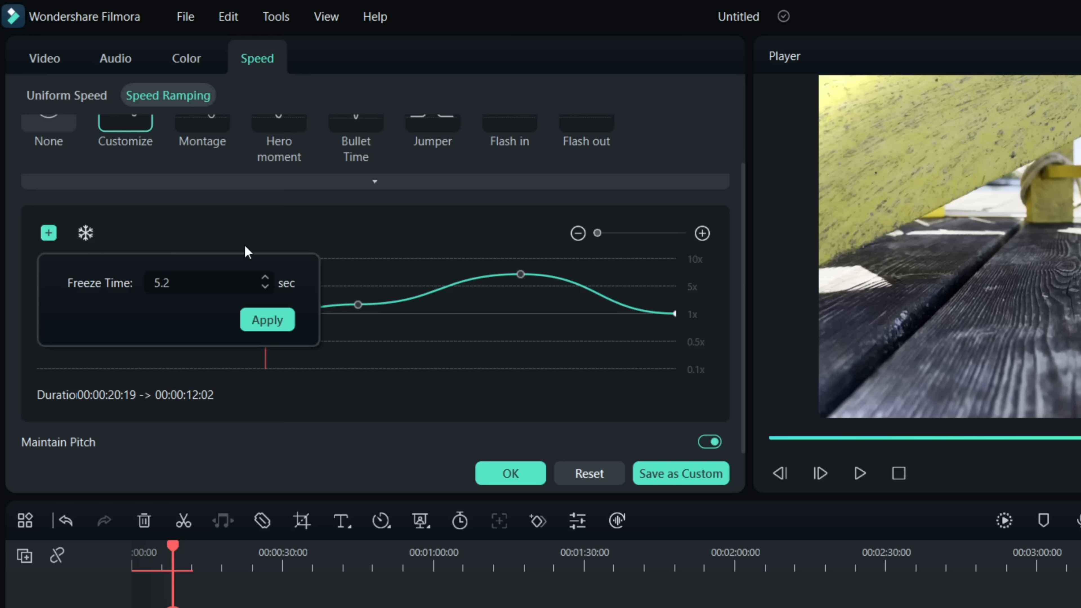
{"action": "left_click", "coordinate": [371, 220]}
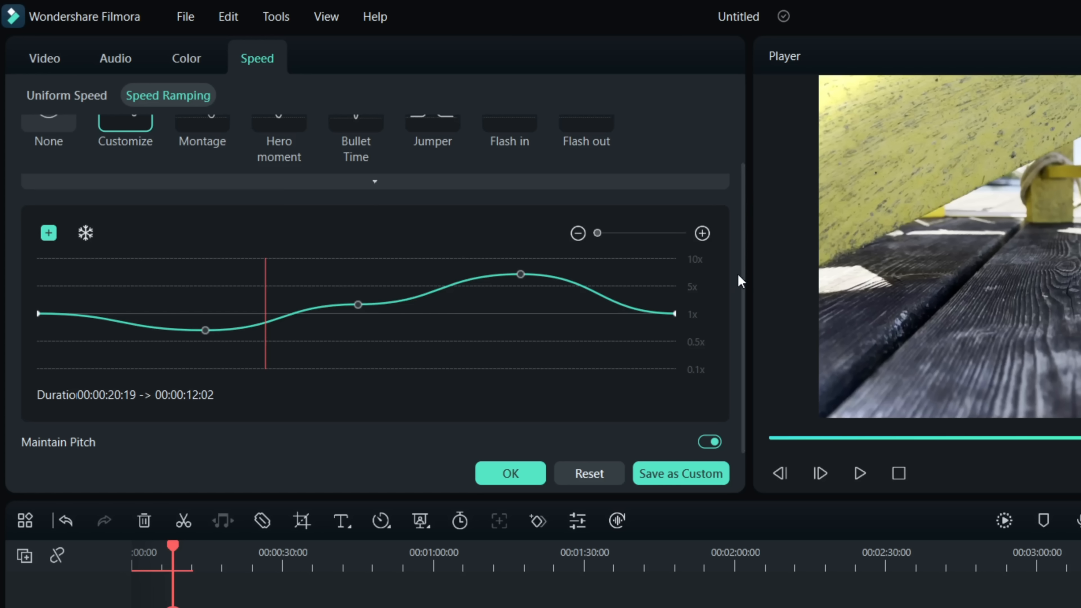
- Try the Hero moment speed ramp on clip IMG_7615 and switch it to Bullet Time
{"action": "scroll", "coordinate": [736, 277], "scroll_direction": "up", "scroll_amount": 2}
{"action": "left_click", "coordinate": [290, 170]}
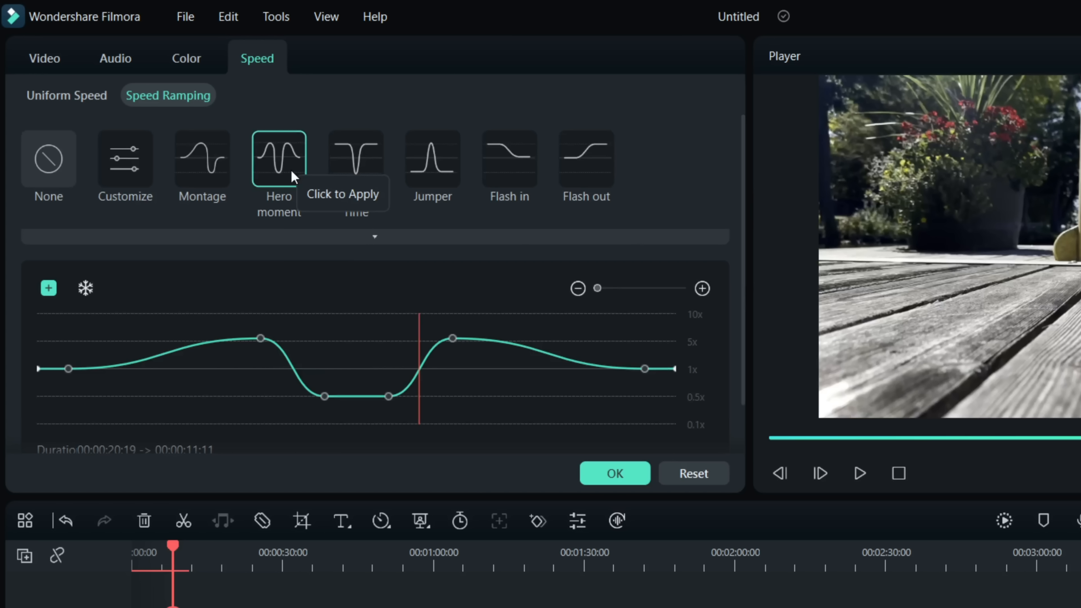
{"action": "left_click", "coordinate": [343, 167]}
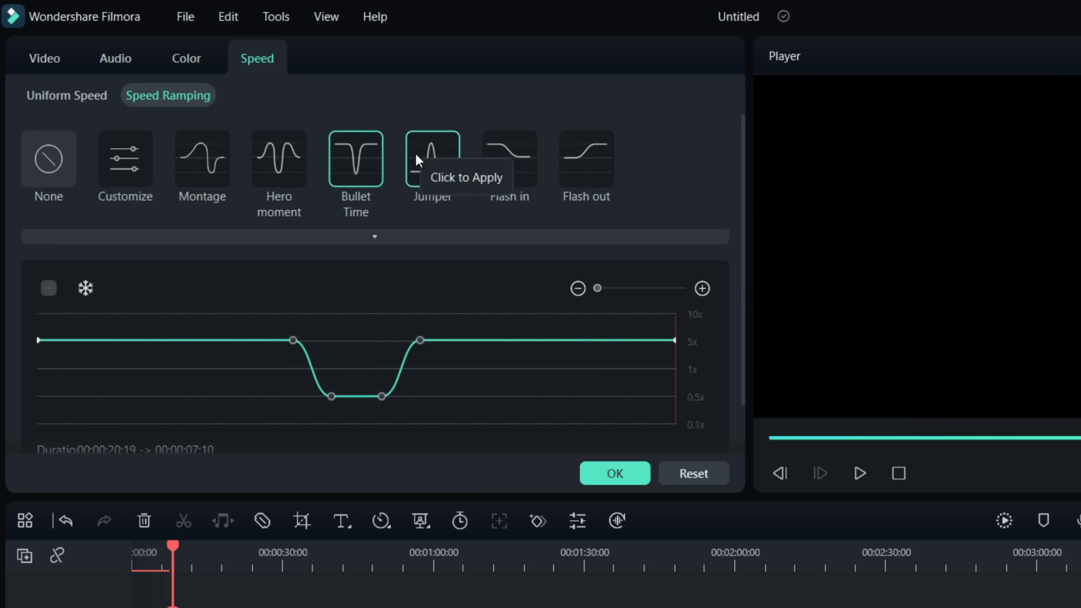
- Apply the Jumper, Flash in and Flash out speed ramps to clip IMG_7615 in turn
{"action": "left_click", "coordinate": [418, 154]}
{"action": "left_click", "coordinate": [523, 175]}
{"action": "left_click", "coordinate": [586, 176]}
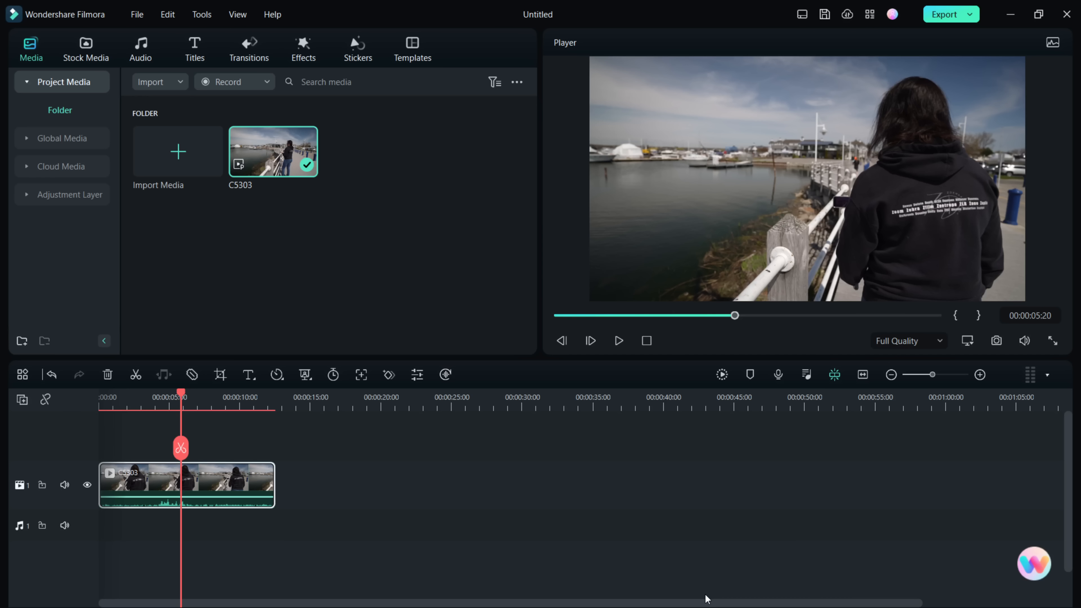
- Look at the track management options and turn on Auto Ripple for the timeline
{"action": "right_click", "coordinate": [254, 485]}
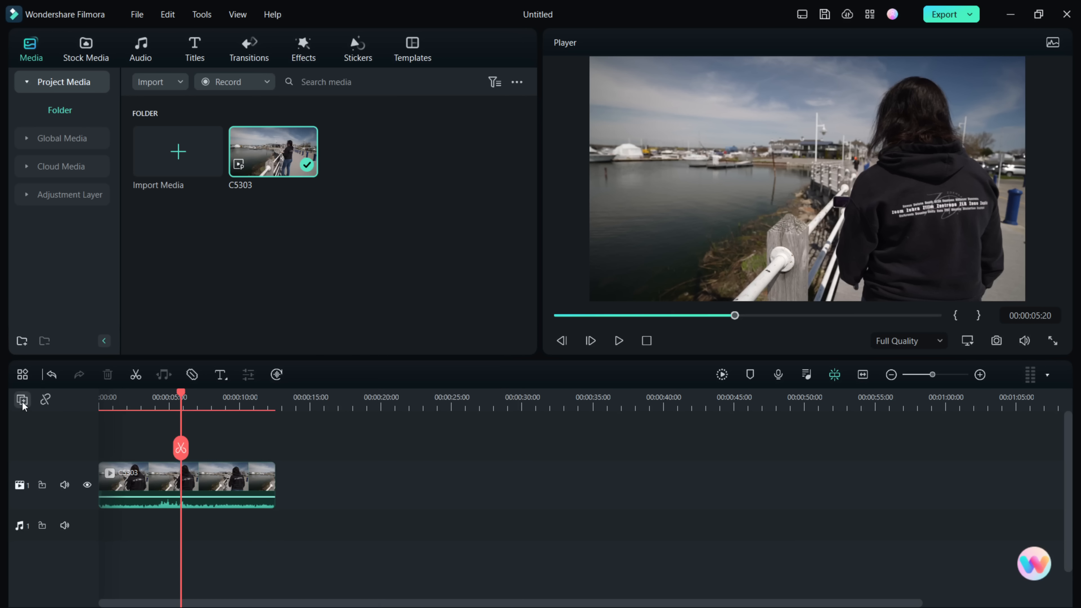
{"action": "left_click", "coordinate": [23, 401]}
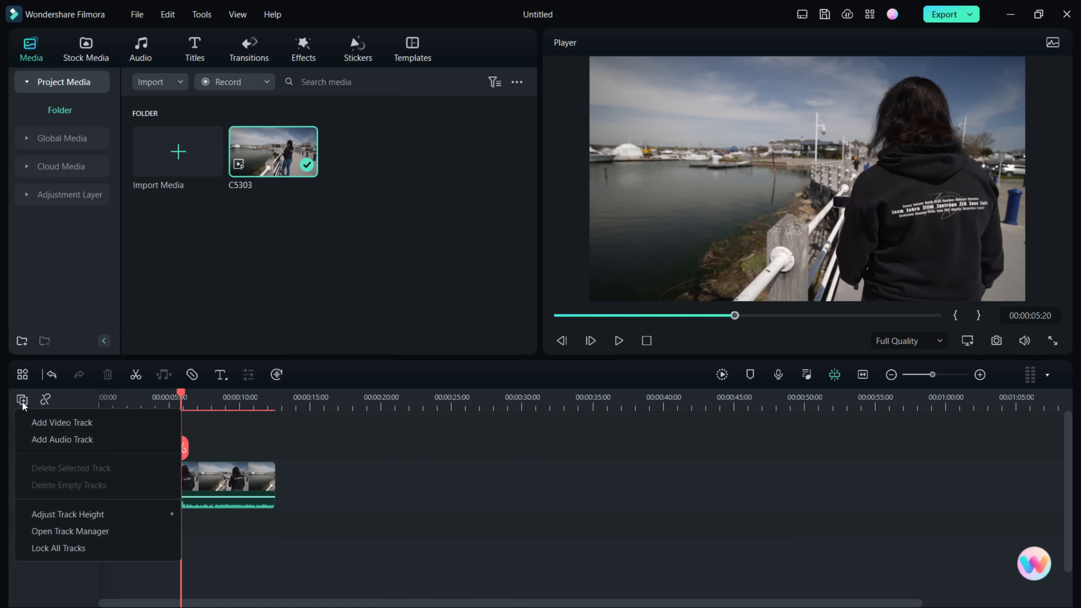
{"action": "left_click", "coordinate": [58, 405]}
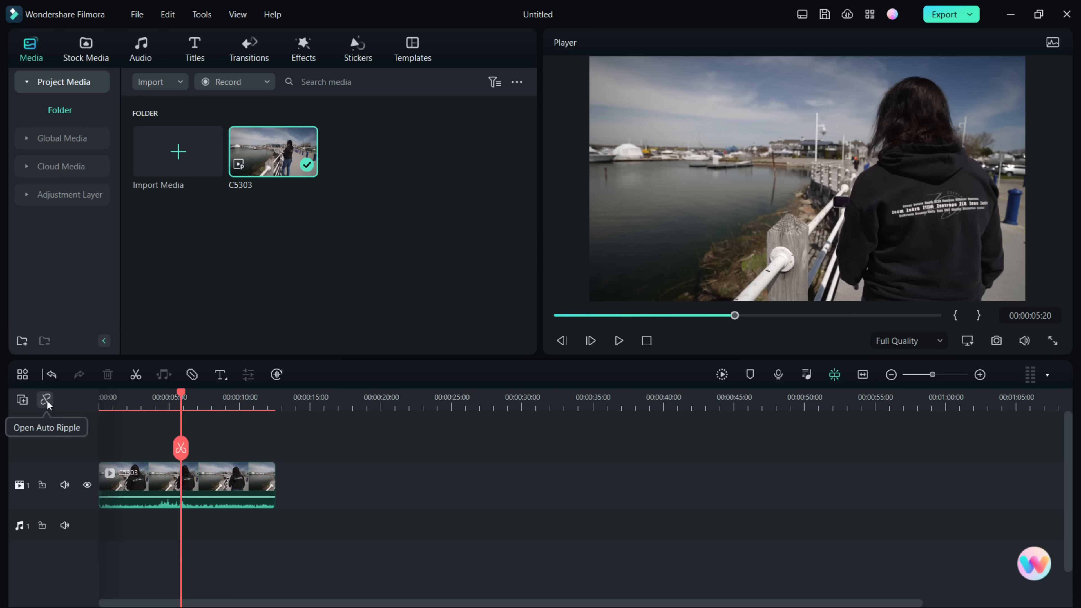
{"action": "left_click", "coordinate": [45, 401]}
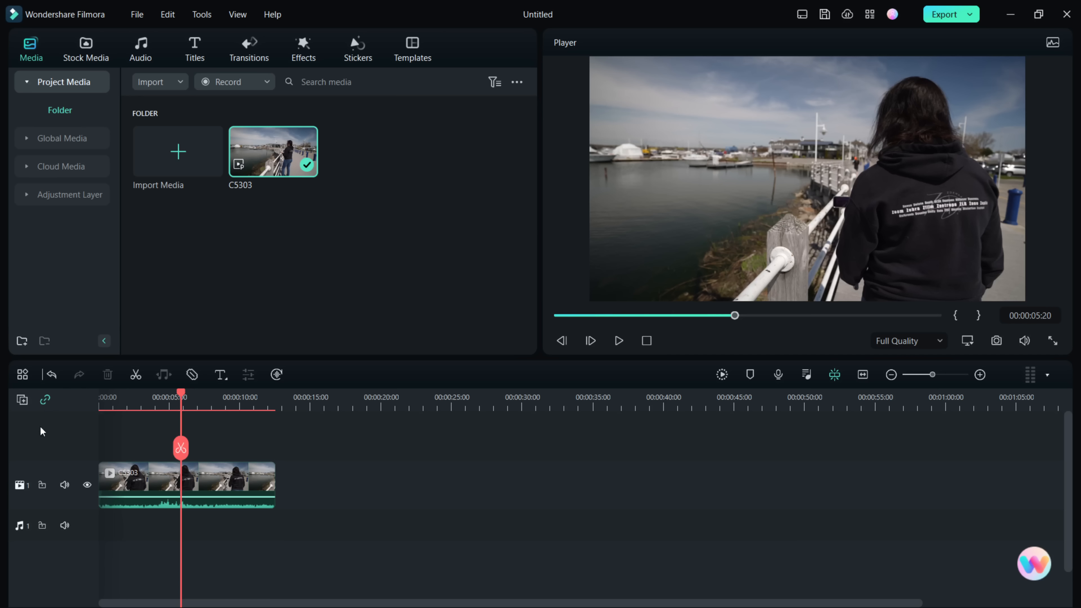
- Try locking and muting video track 1, restoring both, and view the toolbar customization choices without saving
{"action": "left_click", "coordinate": [42, 485]}
{"action": "left_click", "coordinate": [42, 485]}
{"action": "left_click", "coordinate": [64, 485]}
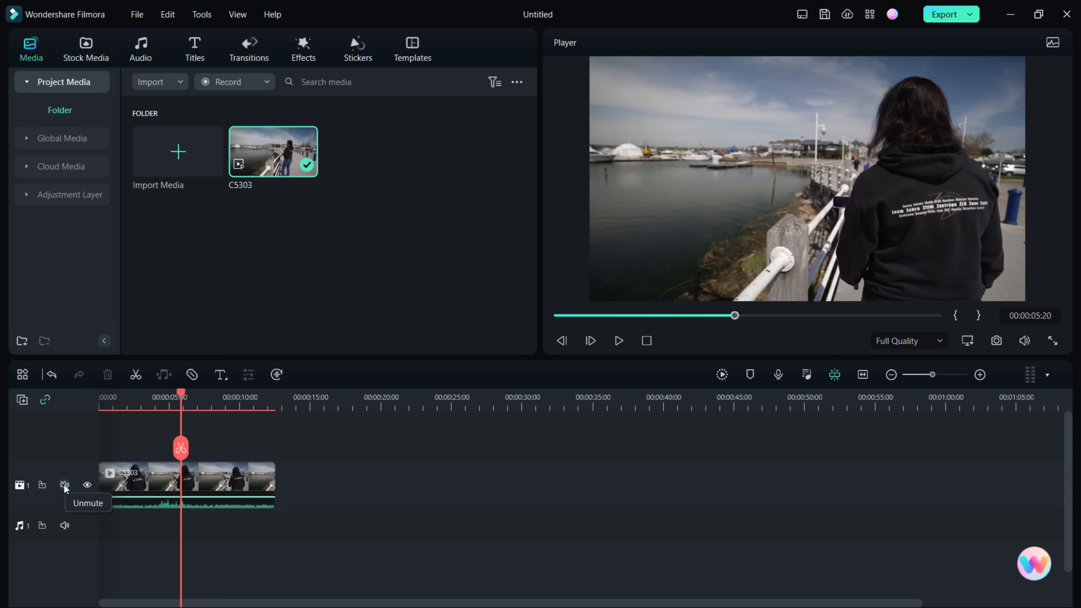
{"action": "left_click", "coordinate": [64, 485]}
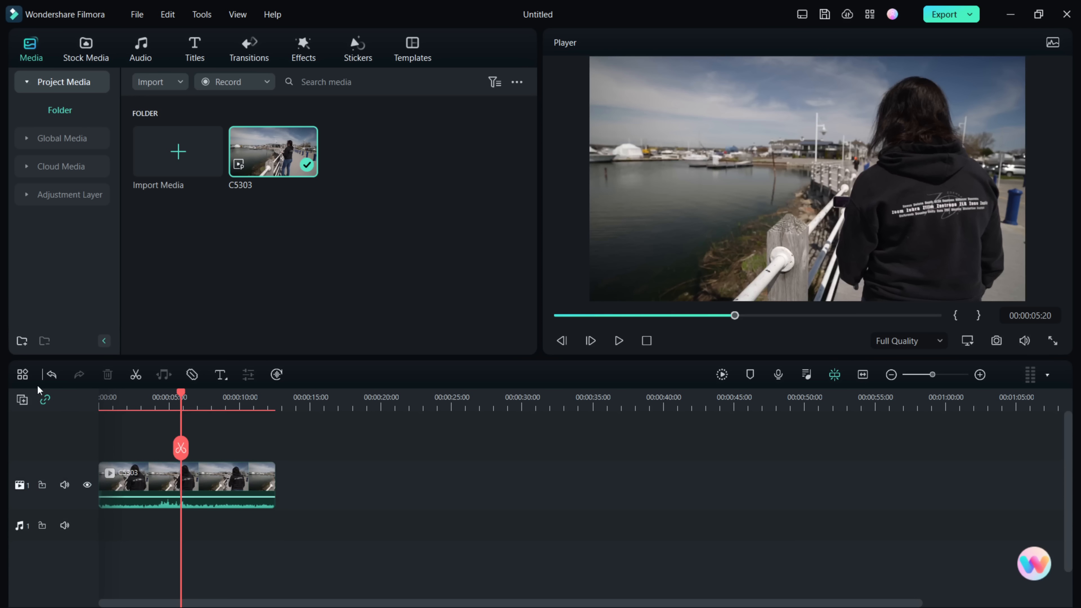
{"action": "left_click", "coordinate": [23, 375]}
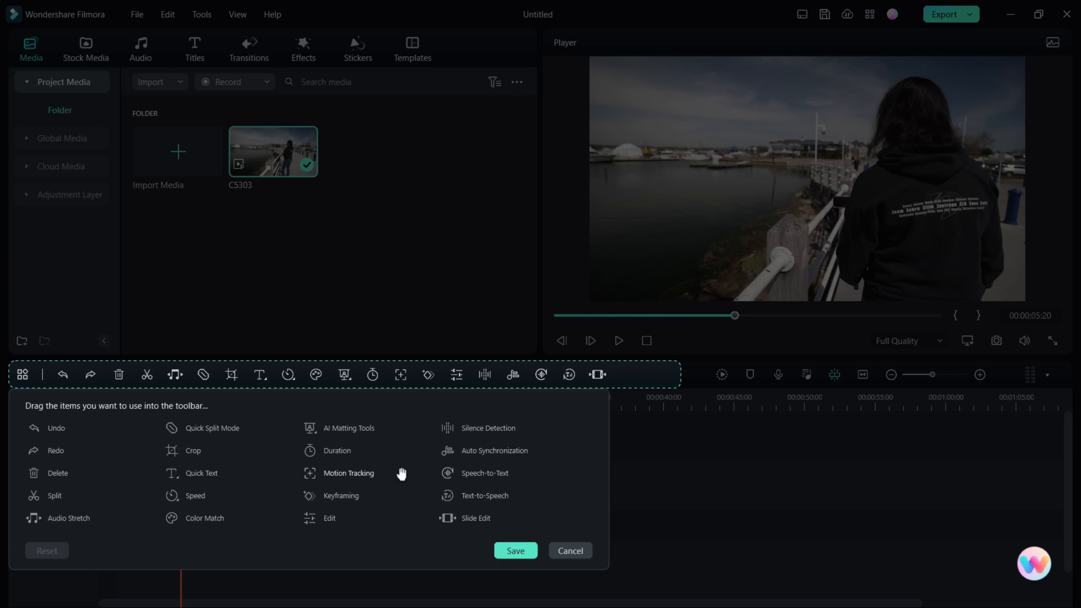
{"action": "left_click", "coordinate": [570, 551]}
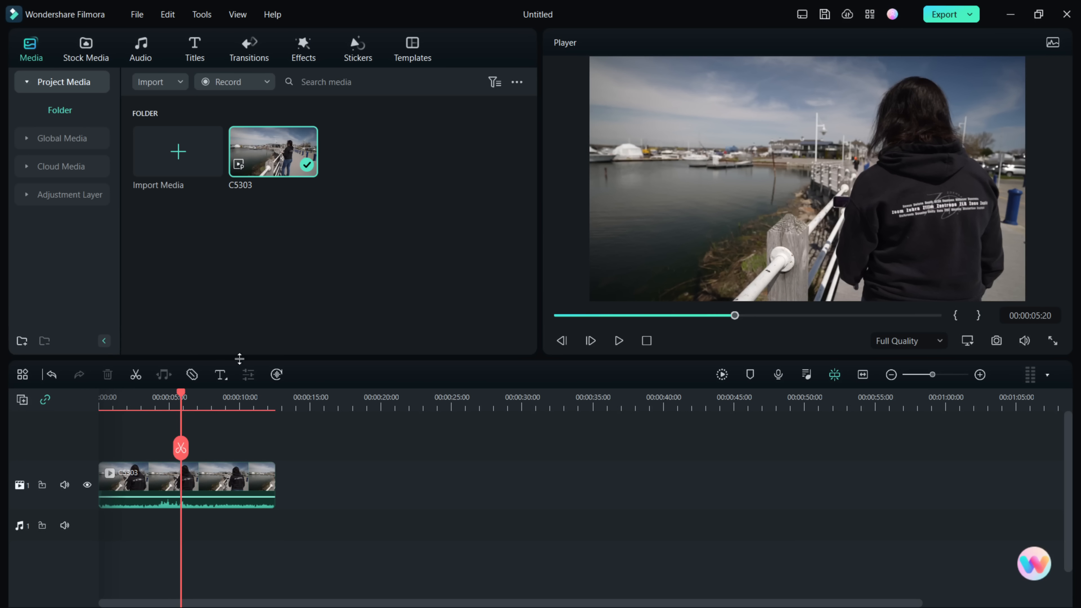
- Transcribe the entire timeline sequence with Speech-to-Text in English (US), automatically matching the transcription to the timeline
{"action": "left_click", "coordinate": [275, 375]}
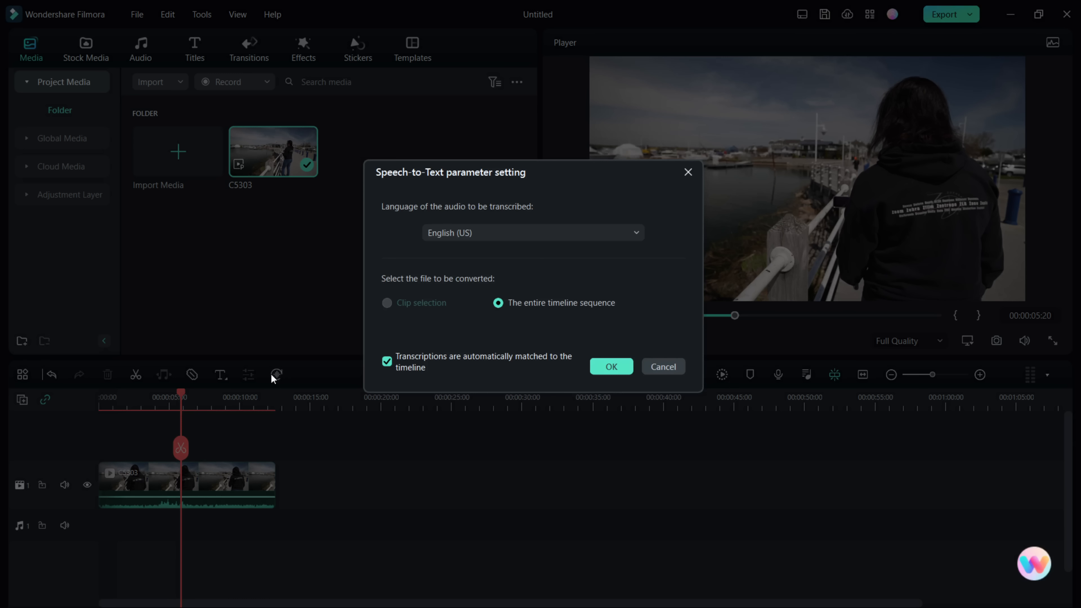
{"action": "left_click", "coordinate": [602, 365]}
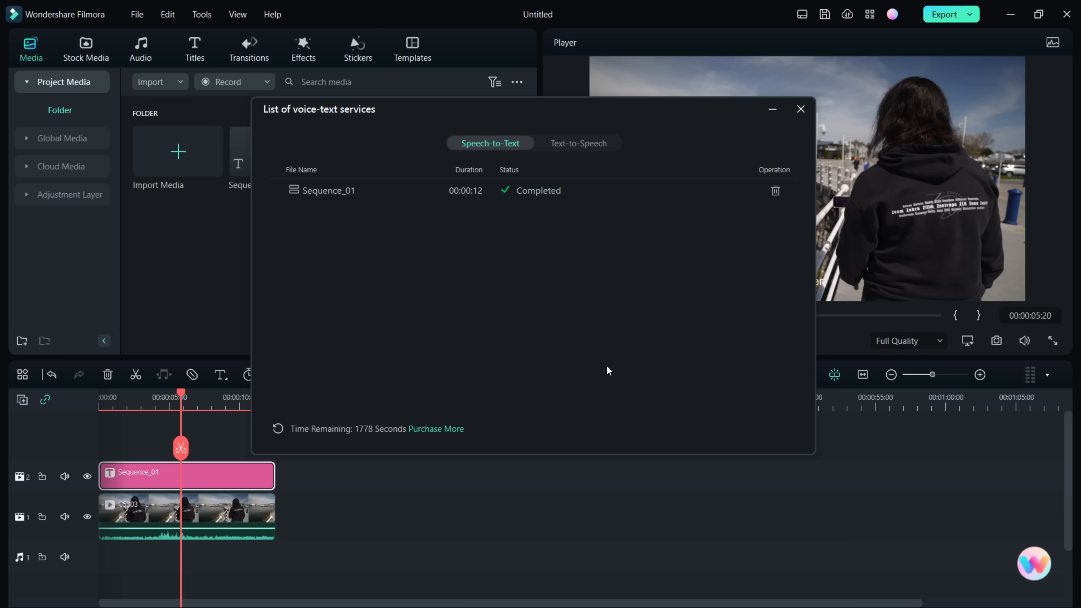
{"action": "left_click", "coordinate": [801, 109]}
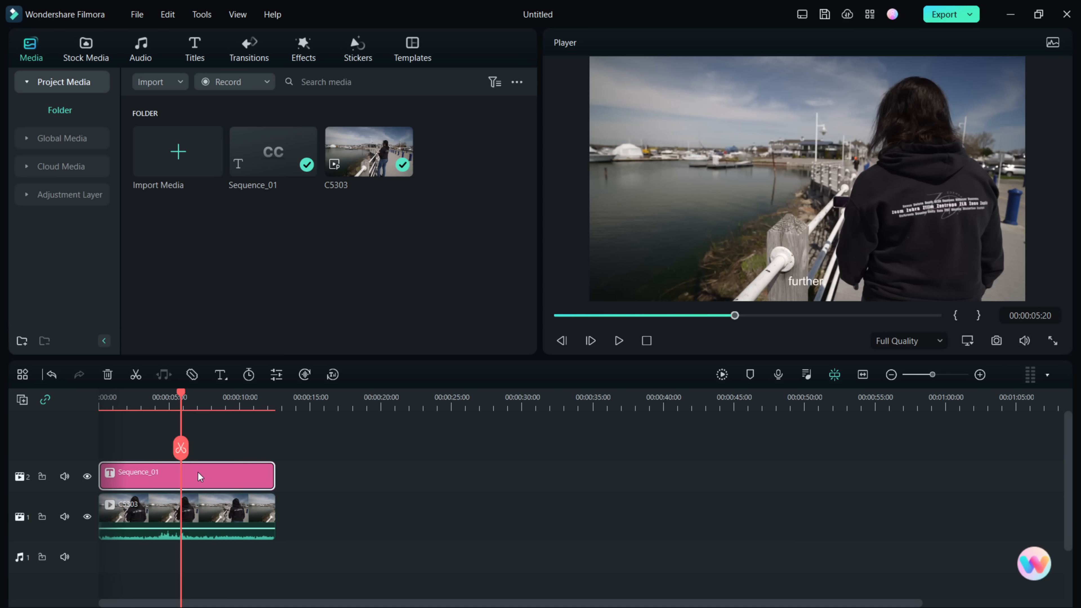
- Inspect the Sequence_01 subtitle lines in the advanced subtitle editor and leave without changes
{"action": "double_click", "coordinate": [198, 472]}
{"action": "left_click", "coordinate": [507, 341]}
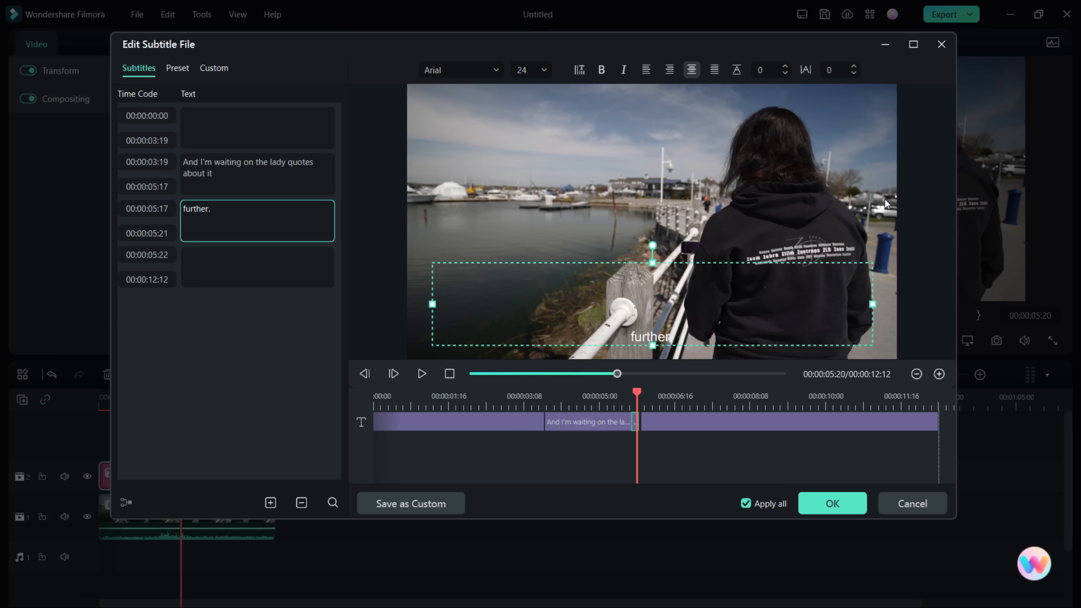
{"action": "left_click", "coordinate": [191, 209]}
{"action": "left_click", "coordinate": [901, 502]}
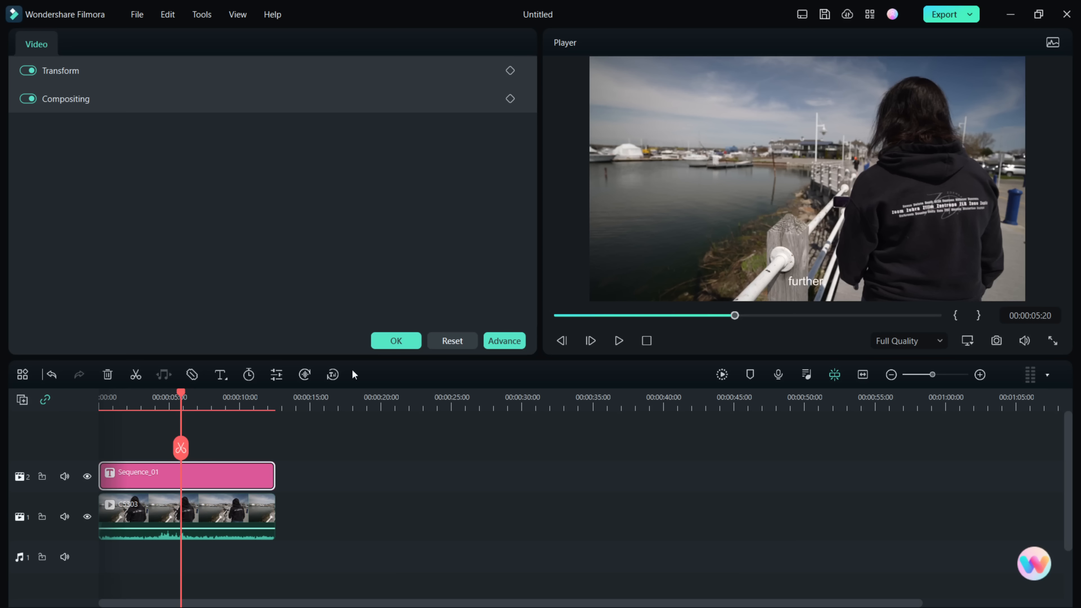
- Delete the Sequence_01 subtitle clip, add it again at the start of video track 2, and move the playhead to 00:00:04:13
{"action": "left_click", "coordinate": [291, 476]}
{"action": "left_click", "coordinate": [254, 469]}
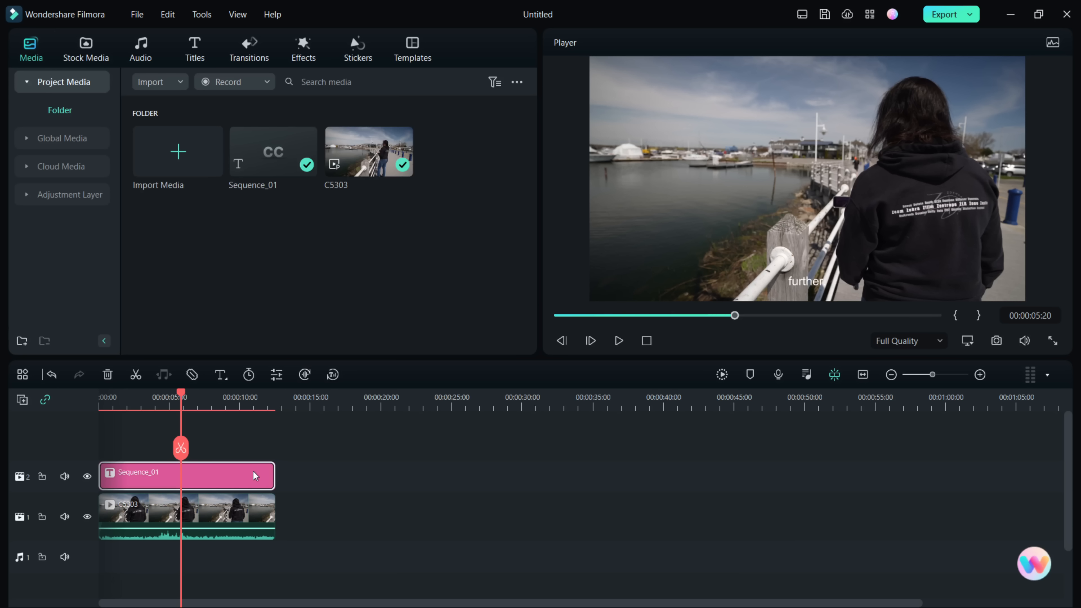
{"action": "key", "text": "Delete"}
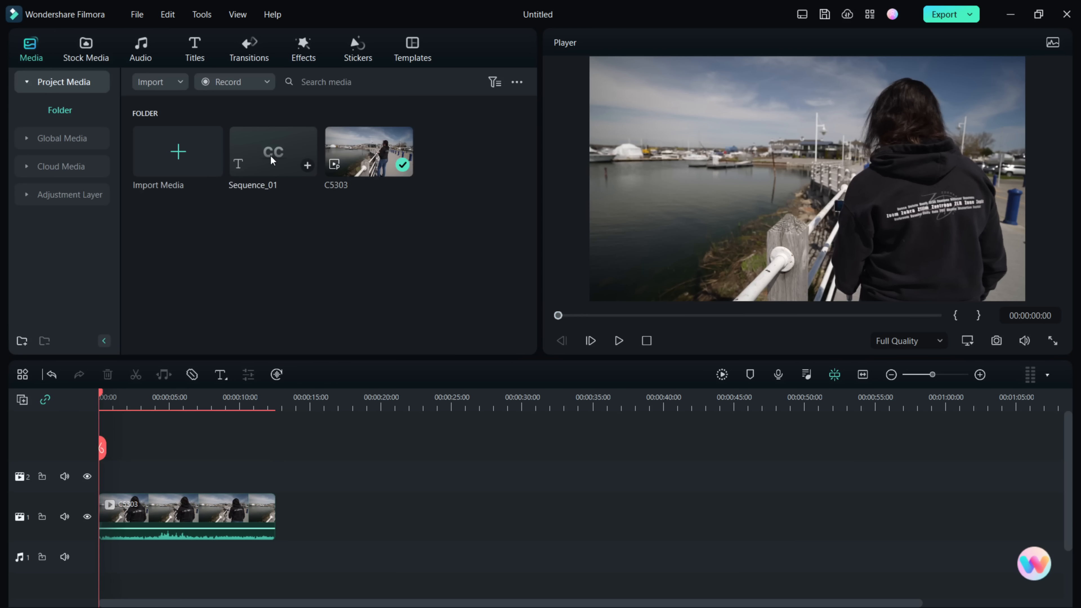
{"action": "left_click_drag", "start_coordinate": [273, 163], "coordinate": [115, 490]}
{"action": "left_click", "coordinate": [162, 402]}
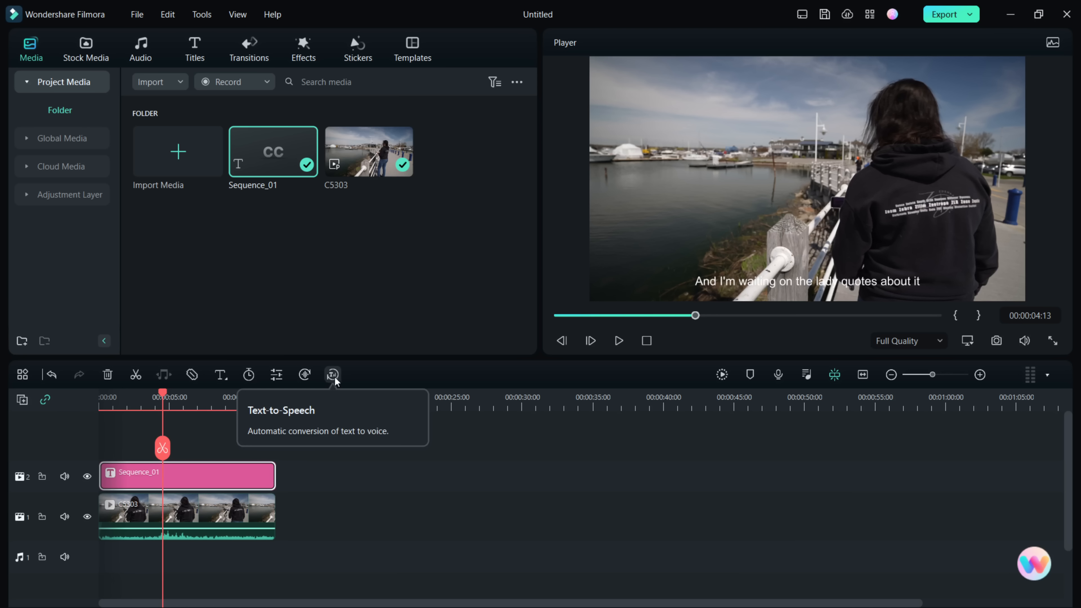
- Render the preview of the timeline with the subtitle and video clips
{"action": "left_click", "coordinate": [333, 375]}
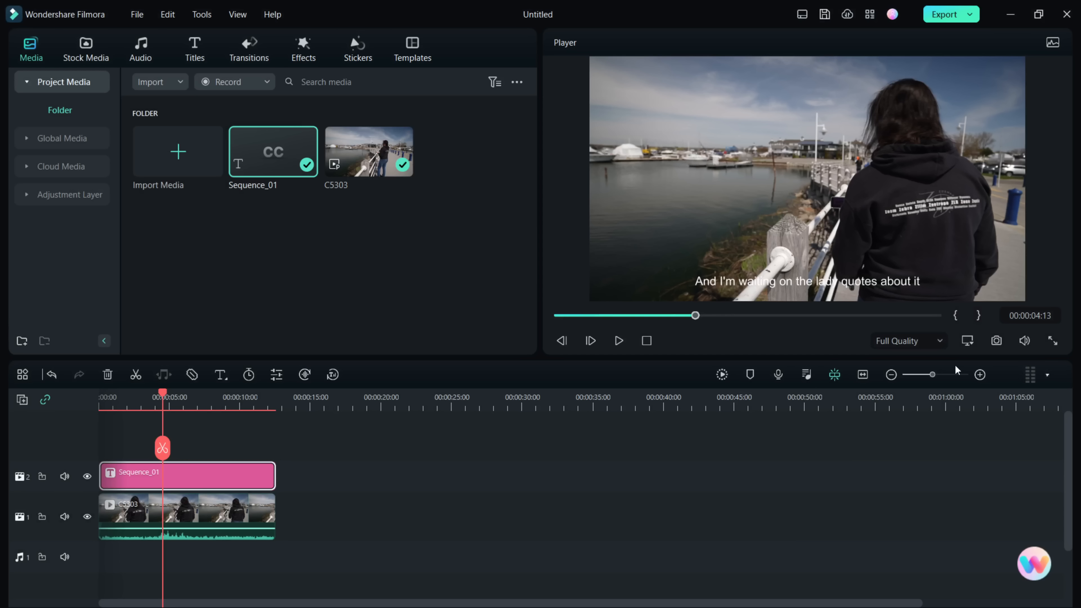
{"action": "left_click", "coordinate": [721, 377]}
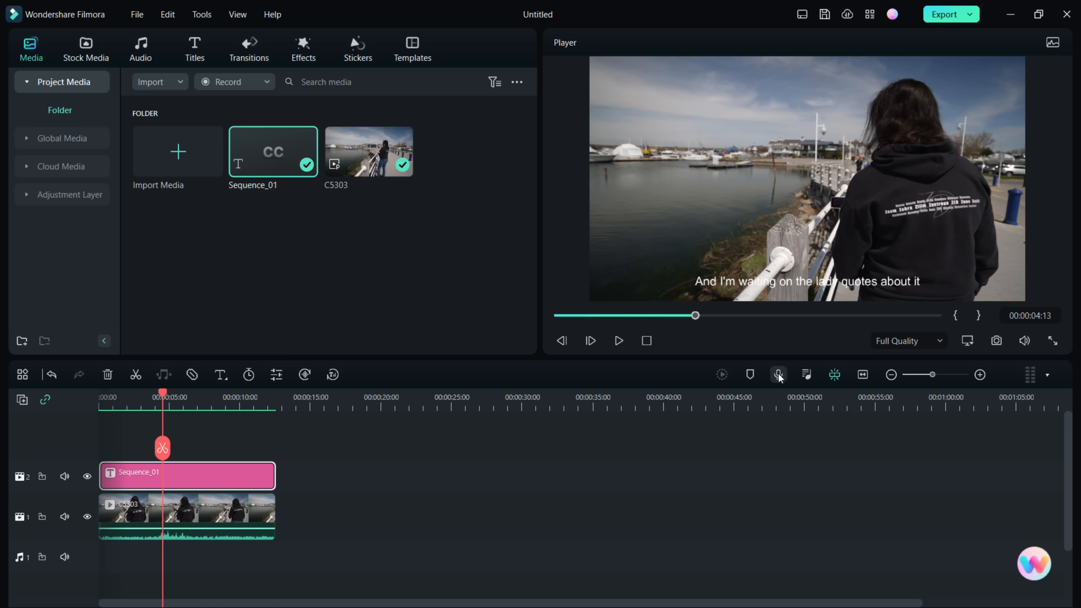
- In the Audio Mixer, lower Video 1 to -6.00 dB and Video 2 to -3.53 dB, and switch the output to Surround
{"action": "left_click", "coordinate": [807, 375]}
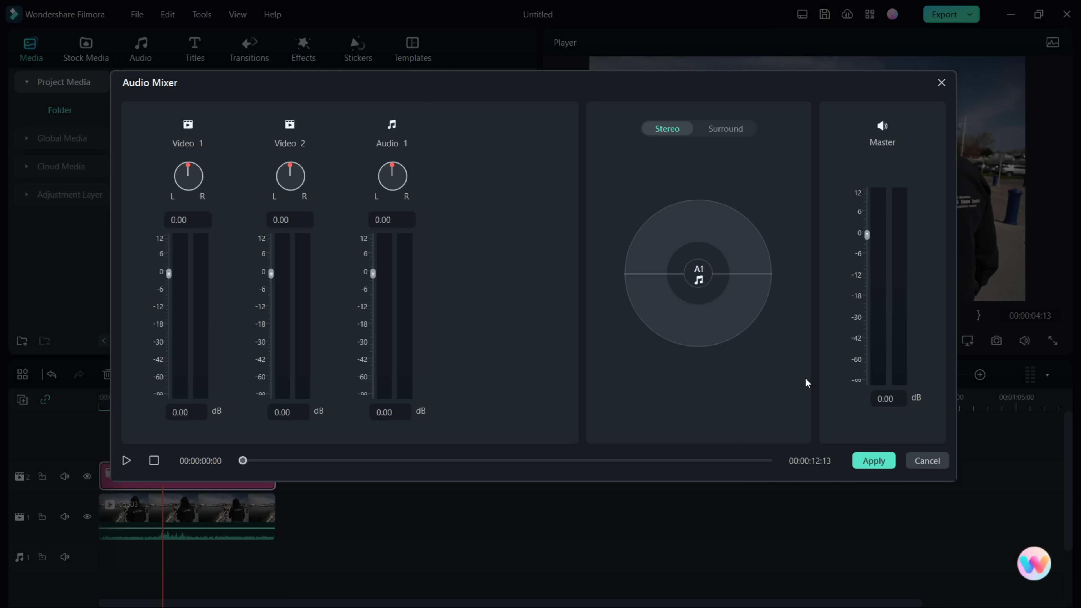
{"action": "mouse_move", "coordinate": [169, 273]}
{"action": "left_mouse_down"}
{"action": "mouse_move", "coordinate": [178, 314]}
{"action": "mouse_move", "coordinate": [178, 290]}
{"action": "left_mouse_up"}
{"action": "left_click_drag", "start_coordinate": [271, 273], "coordinate": [270, 283]}
{"action": "left_click", "coordinate": [725, 132]}
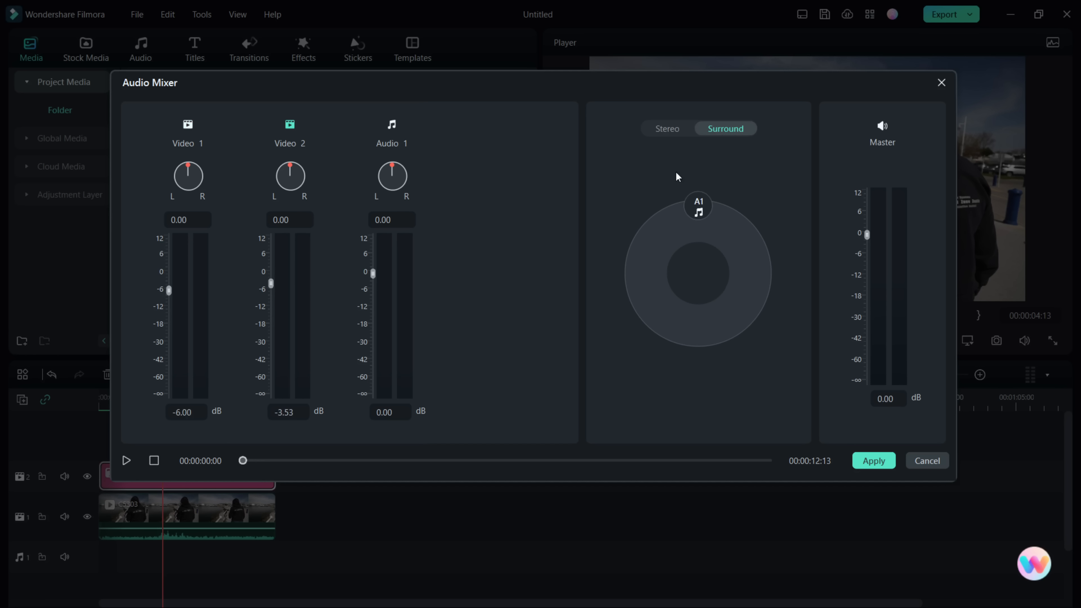